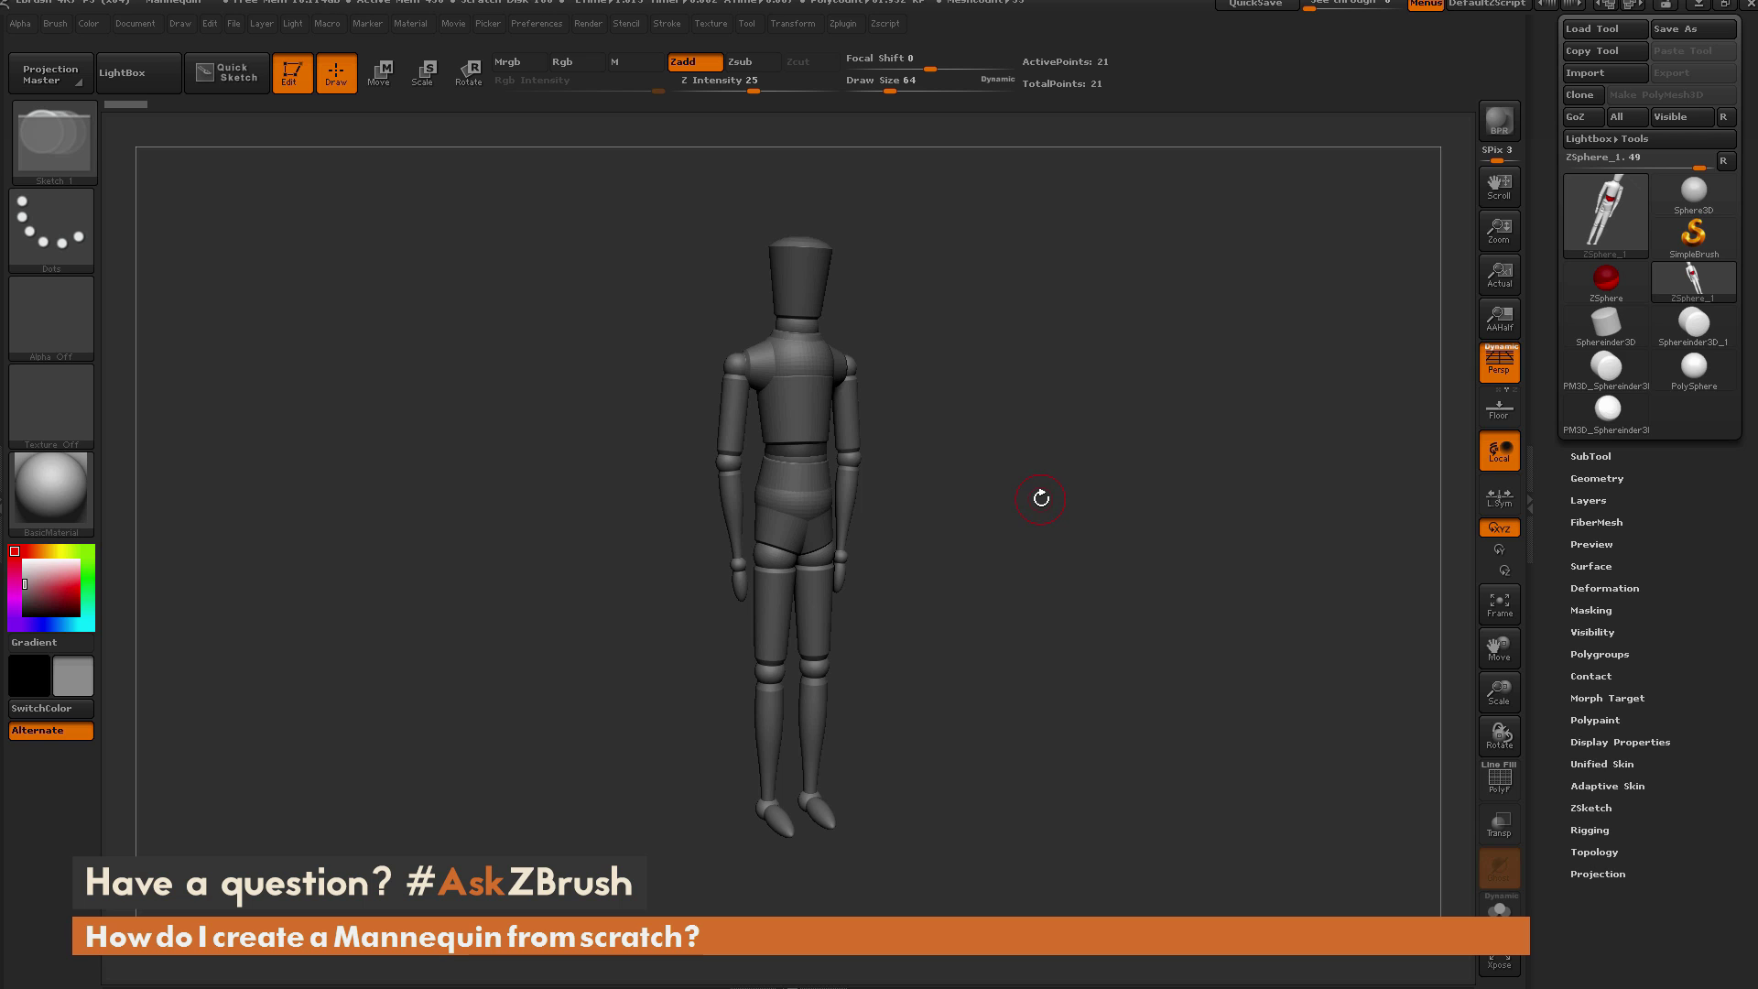
Rotate both mannequin arms outward from the body at the shoulders.
{"action": "mouse_move", "coordinate": [1083, 646]}
{"action": "left_mouse_down"}
{"action": "mouse_move", "coordinate": [939, 648]}
{"action": "mouse_move", "coordinate": [925, 686]}
{"action": "mouse_move", "coordinate": [1006, 695]}
{"action": "mouse_move", "coordinate": [1074, 652]}
{"action": "mouse_move", "coordinate": [1036, 565]}
{"action": "mouse_move", "coordinate": [967, 606]}
{"action": "mouse_move", "coordinate": [1032, 631]}
{"action": "mouse_move", "coordinate": [969, 573]}
{"action": "left_mouse_up"}
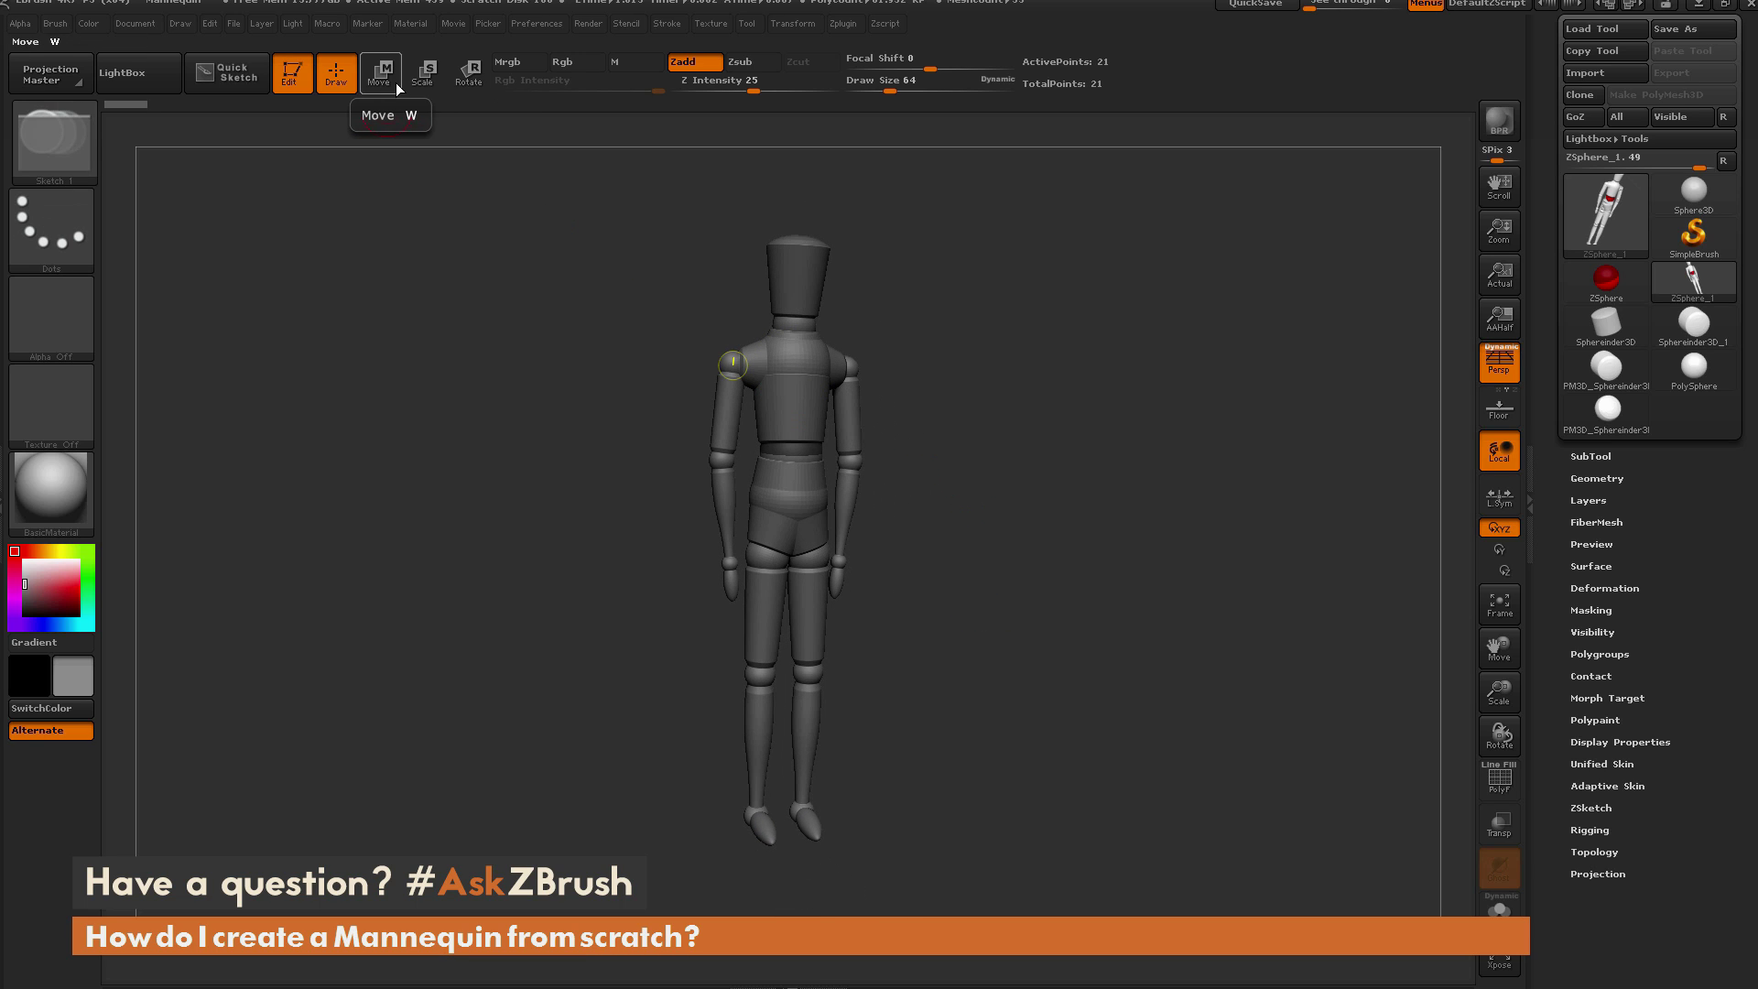
{"action": "left_click", "coordinate": [470, 79]}
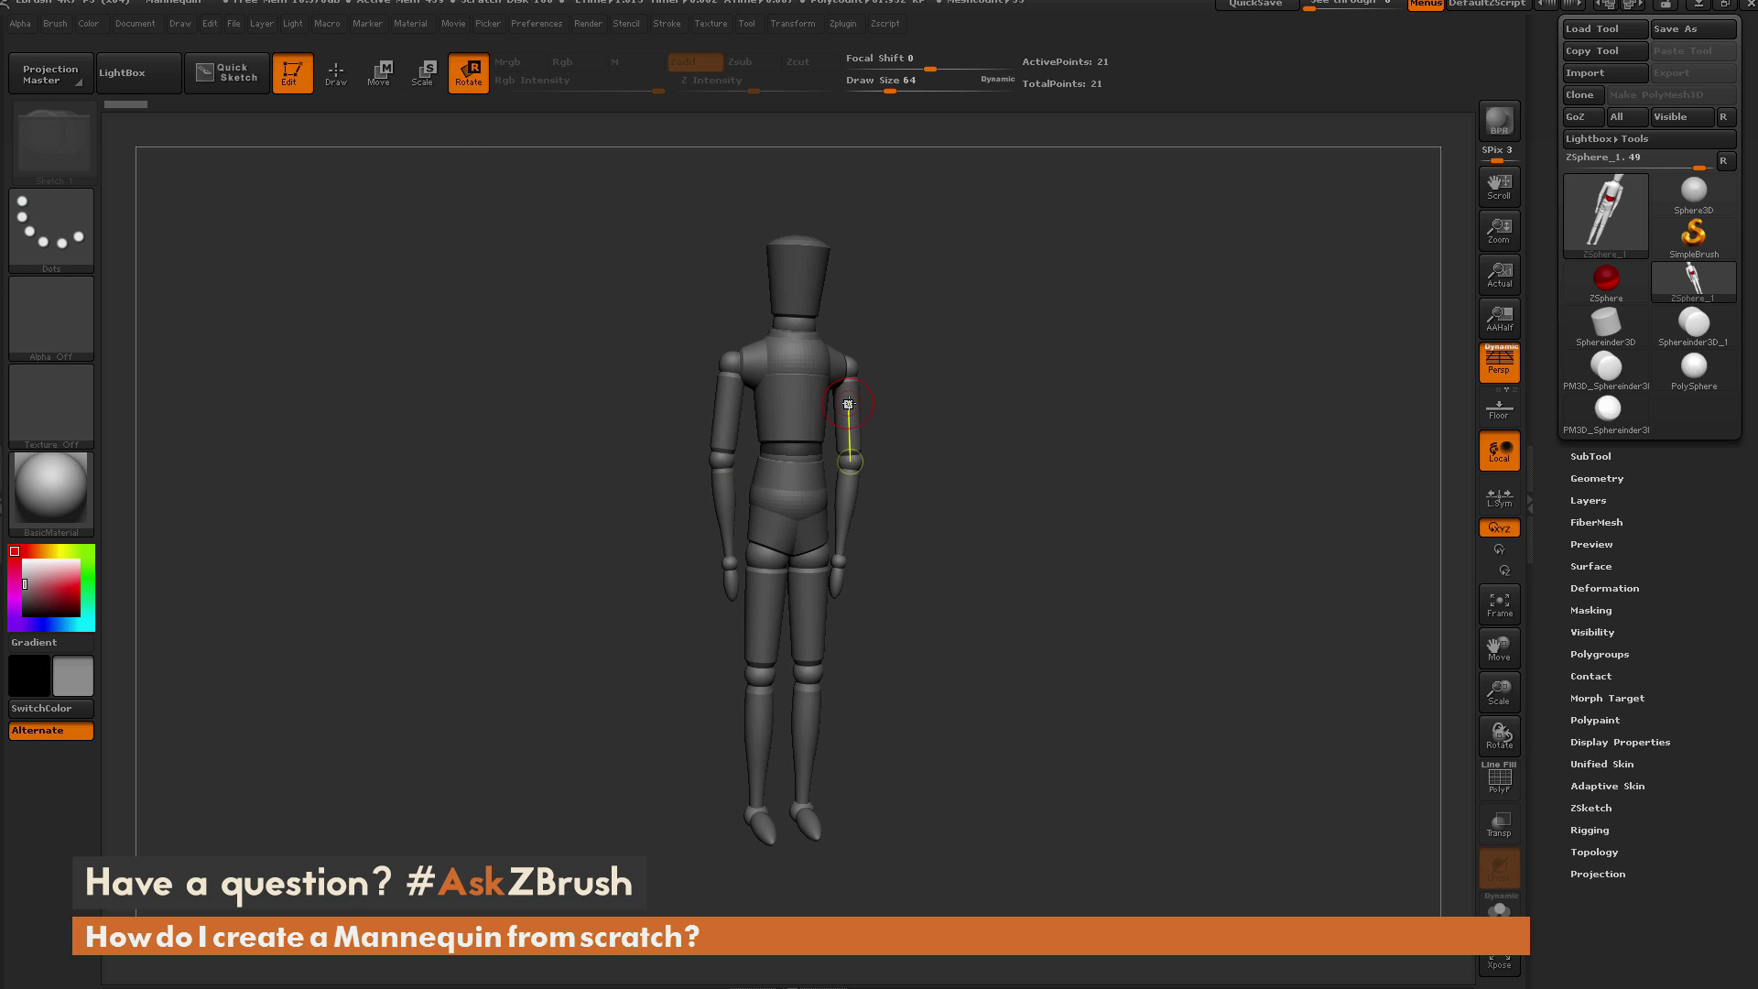
{"action": "left_click_drag", "start_coordinate": [850, 406], "coordinate": [890, 386]}
{"action": "left_click_drag", "start_coordinate": [728, 400], "coordinate": [691, 391]}
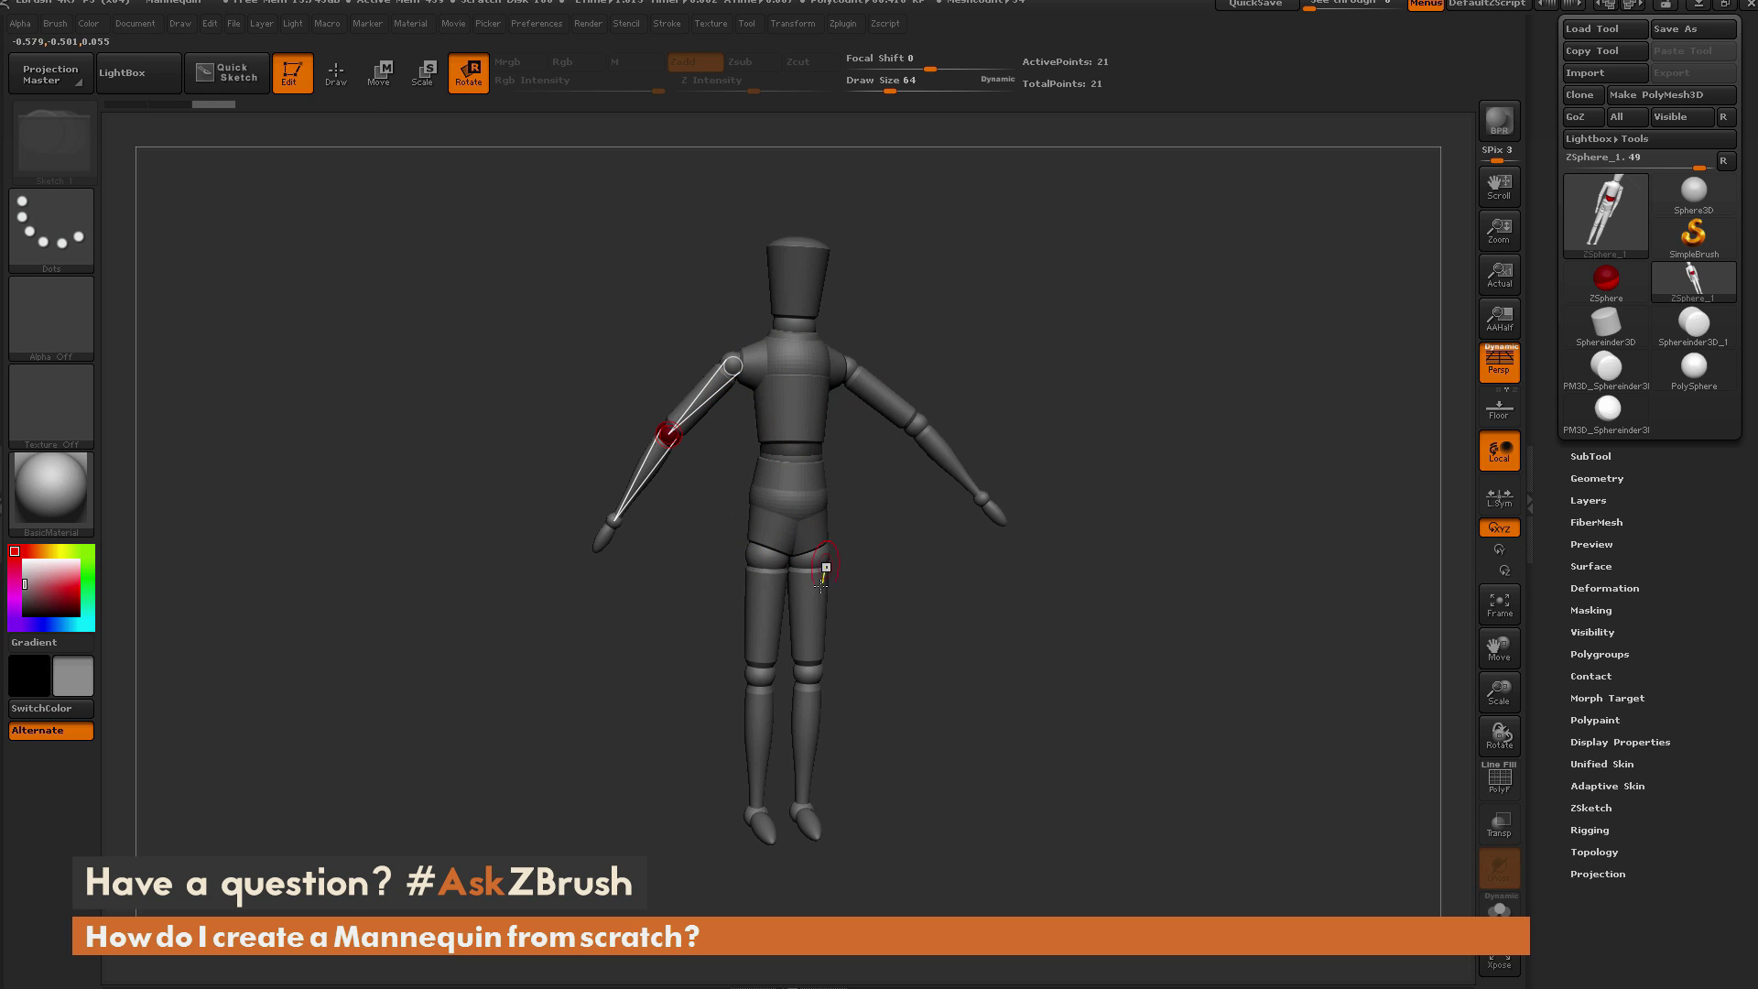
Pose the mannequin's legs in a wide leaping stance, with one leg stretched out and the other bent at the knee.
{"action": "left_click_drag", "start_coordinate": [818, 589], "coordinate": [877, 575]}
{"action": "left_click_drag", "start_coordinate": [761, 597], "coordinate": [718, 591]}
{"action": "left_click_drag", "start_coordinate": [930, 601], "coordinate": [868, 608]}
{"action": "left_click_drag", "start_coordinate": [760, 600], "coordinate": [753, 643]}
{"action": "left_click_drag", "start_coordinate": [613, 575], "coordinate": [630, 538]}
{"action": "left_click_drag", "start_coordinate": [700, 650], "coordinate": [764, 645]}
{"action": "left_click_drag", "start_coordinate": [615, 549], "coordinate": [632, 534]}
{"action": "left_click_drag", "start_coordinate": [835, 648], "coordinate": [733, 663]}
{"action": "left_click_drag", "start_coordinate": [580, 593], "coordinate": [536, 599]}
{"action": "left_click_drag", "start_coordinate": [705, 636], "coordinate": [637, 612]}
{"action": "left_click_drag", "start_coordinate": [482, 593], "coordinate": [495, 631]}
{"action": "left_click_drag", "start_coordinate": [378, 685], "coordinate": [487, 750]}
{"action": "left_click_drag", "start_coordinate": [600, 719], "coordinate": [969, 714]}
{"action": "left_click_drag", "start_coordinate": [815, 633], "coordinate": [733, 578]}
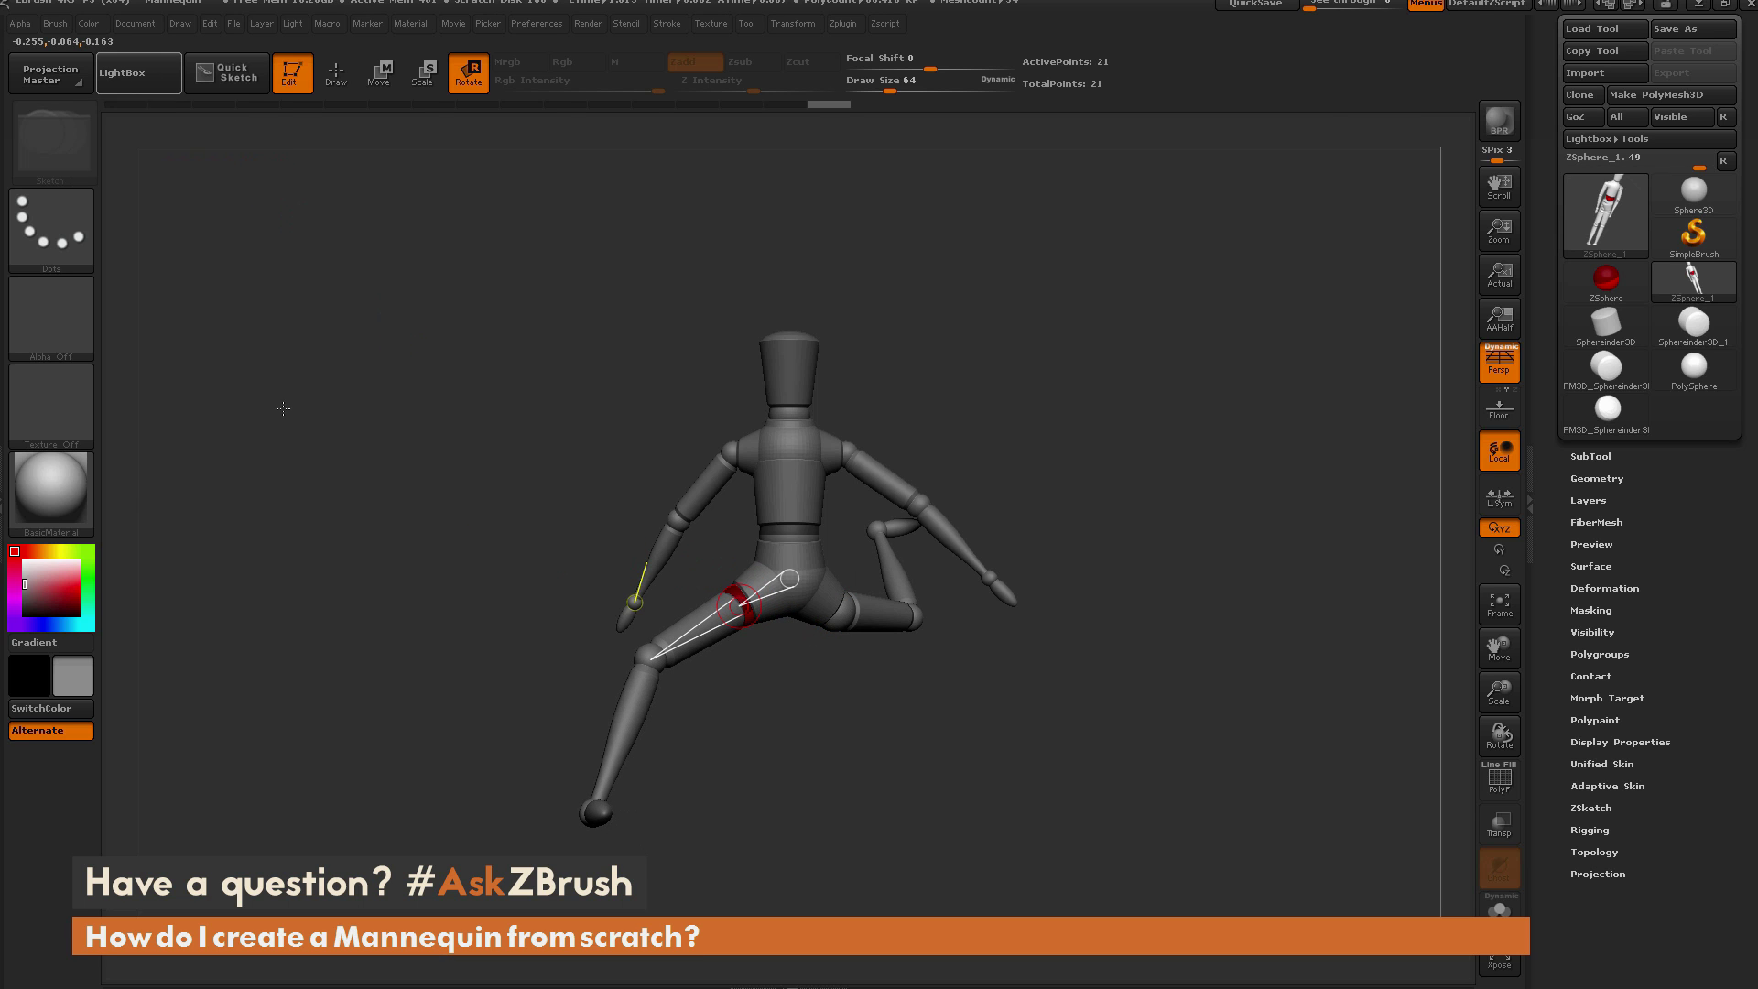
Open the sample projects Mnqn_Scene2.ZPR and Mnqn_Scene1.ZPR from the Mannequin folder, discarding the pose changes, to examine posed mannequin scenes.
{"action": "key", "text": "comma"}
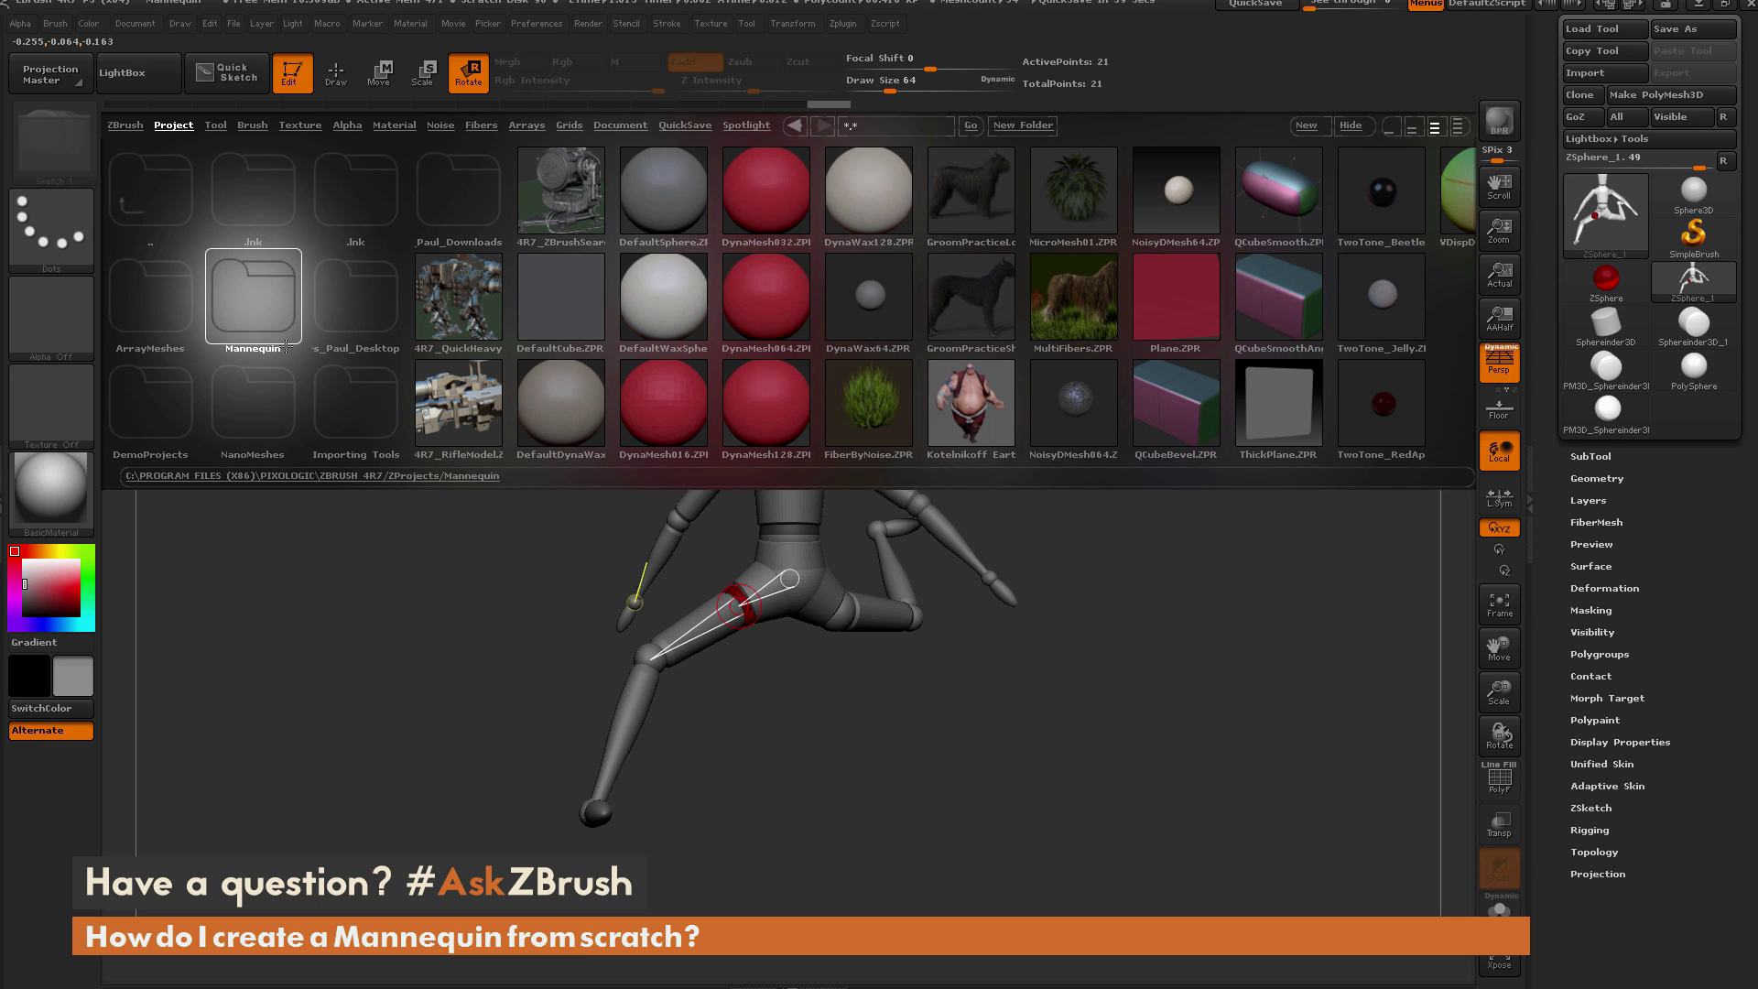
{"action": "left_click", "coordinate": [258, 295]}
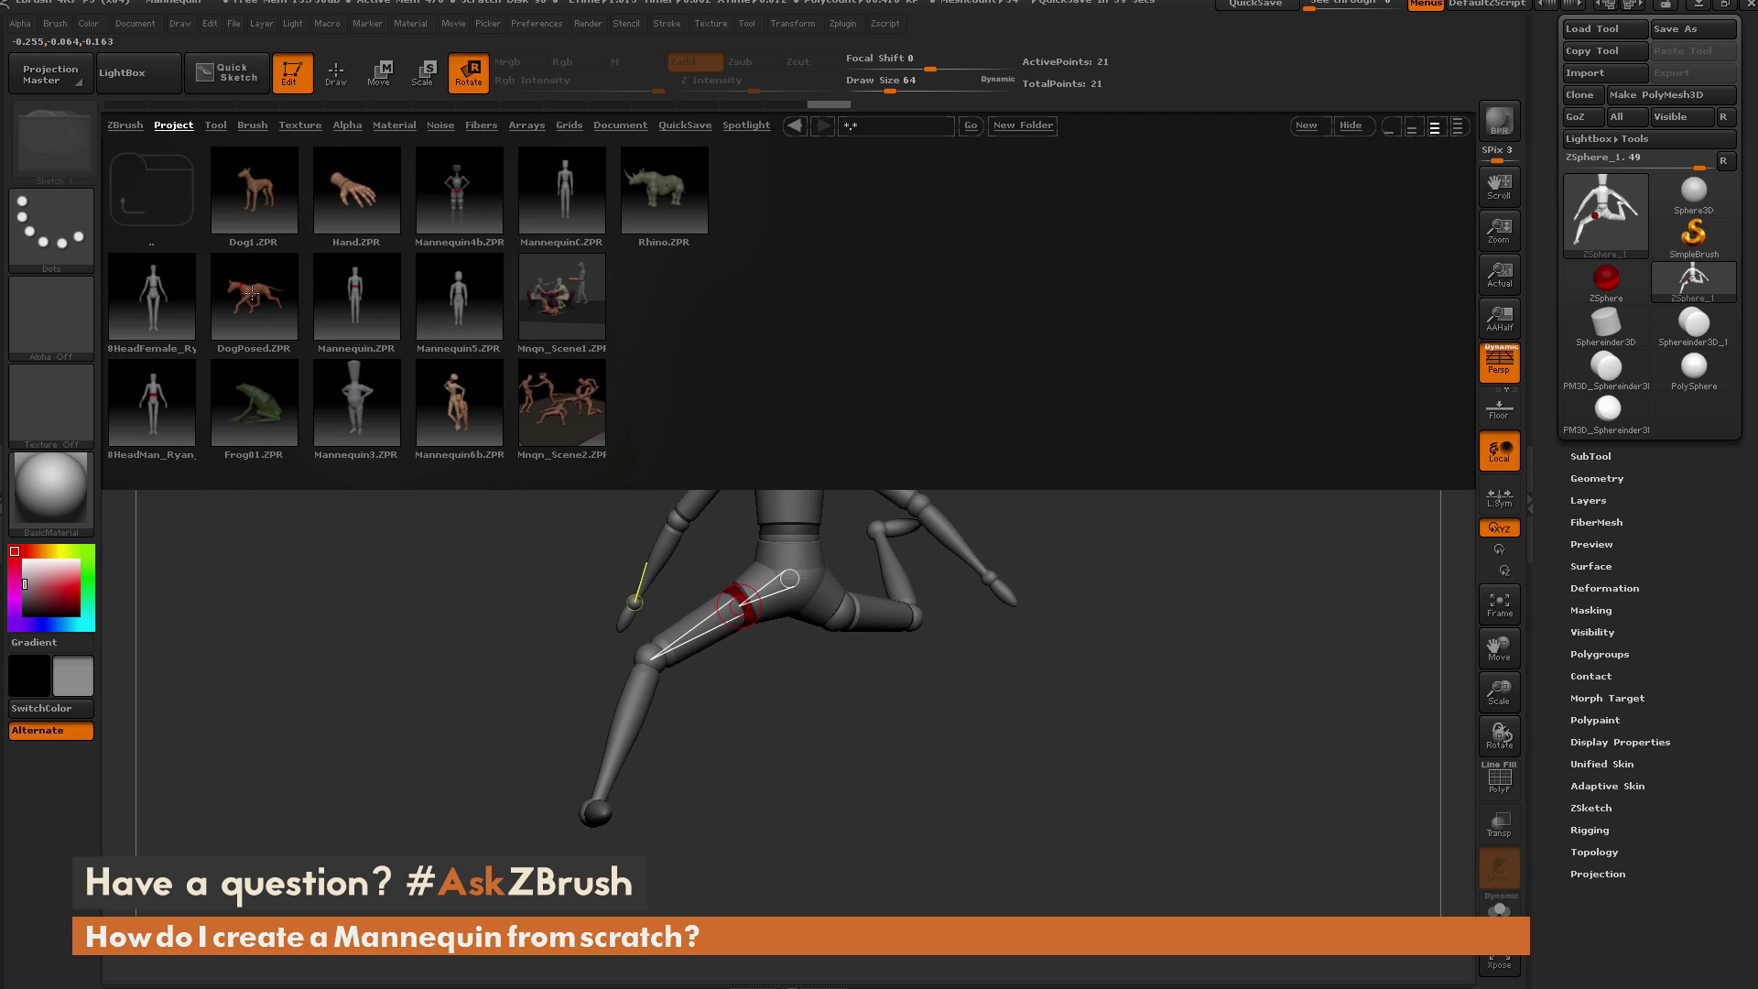
{"action": "double_click", "coordinate": [562, 401]}
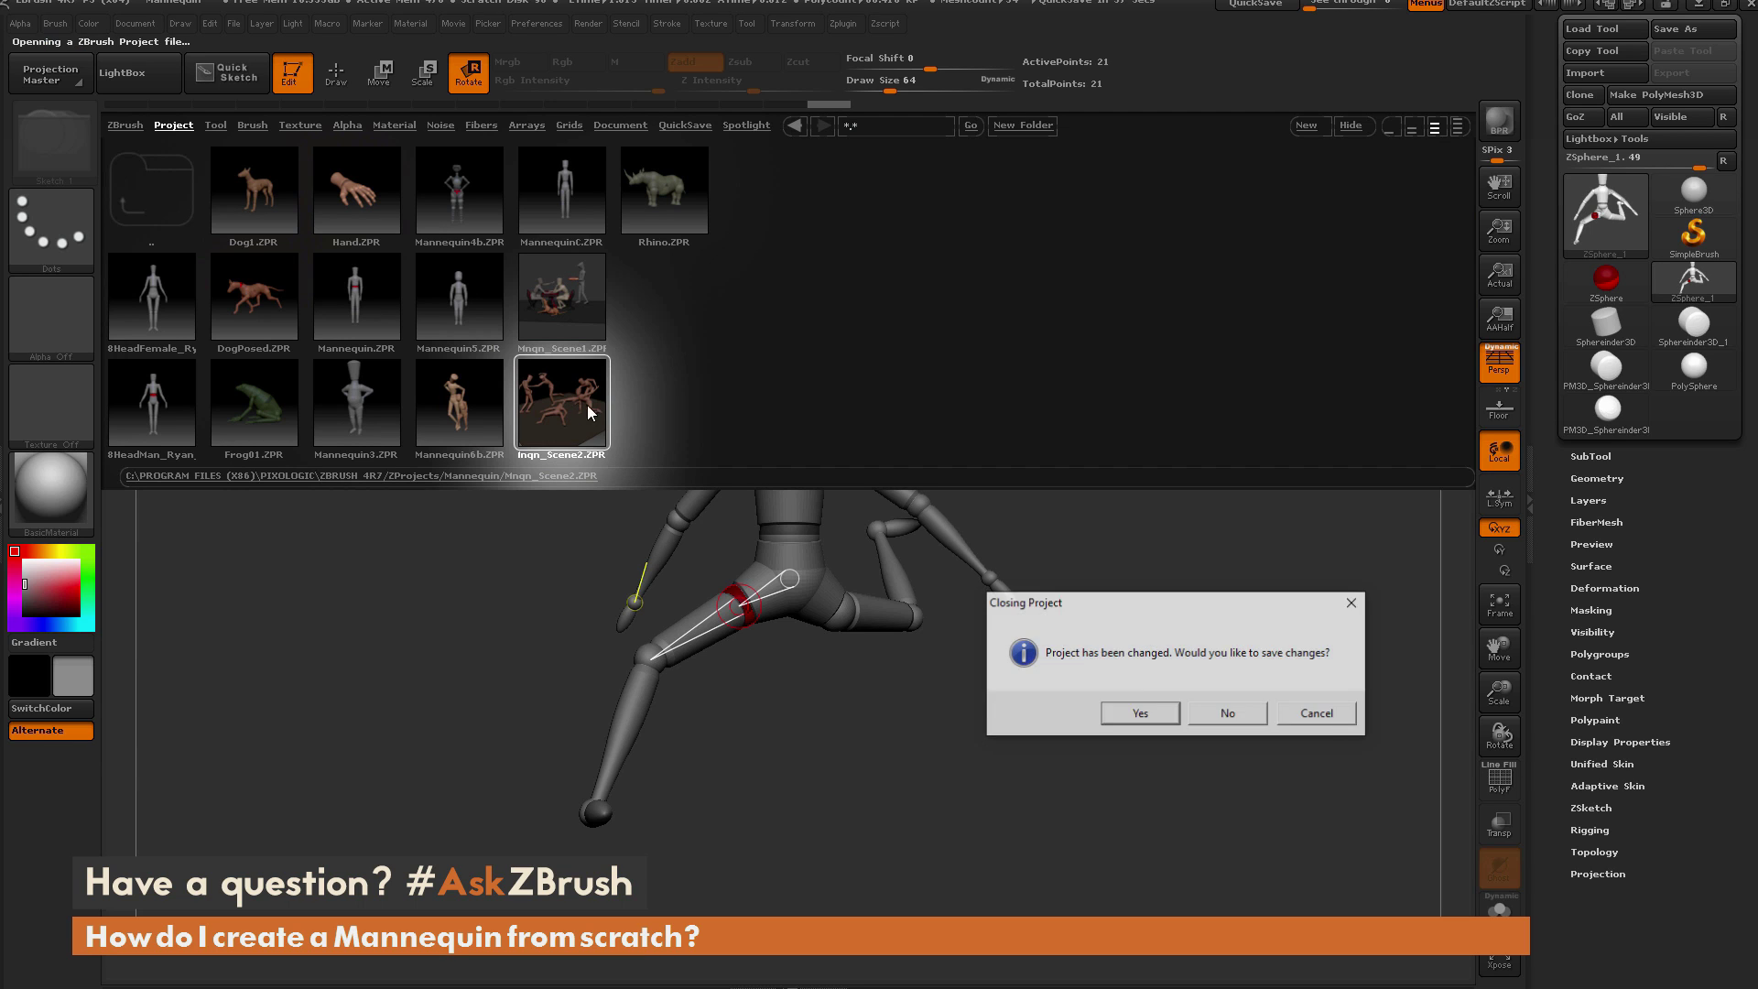
{"action": "left_click", "coordinate": [1228, 714]}
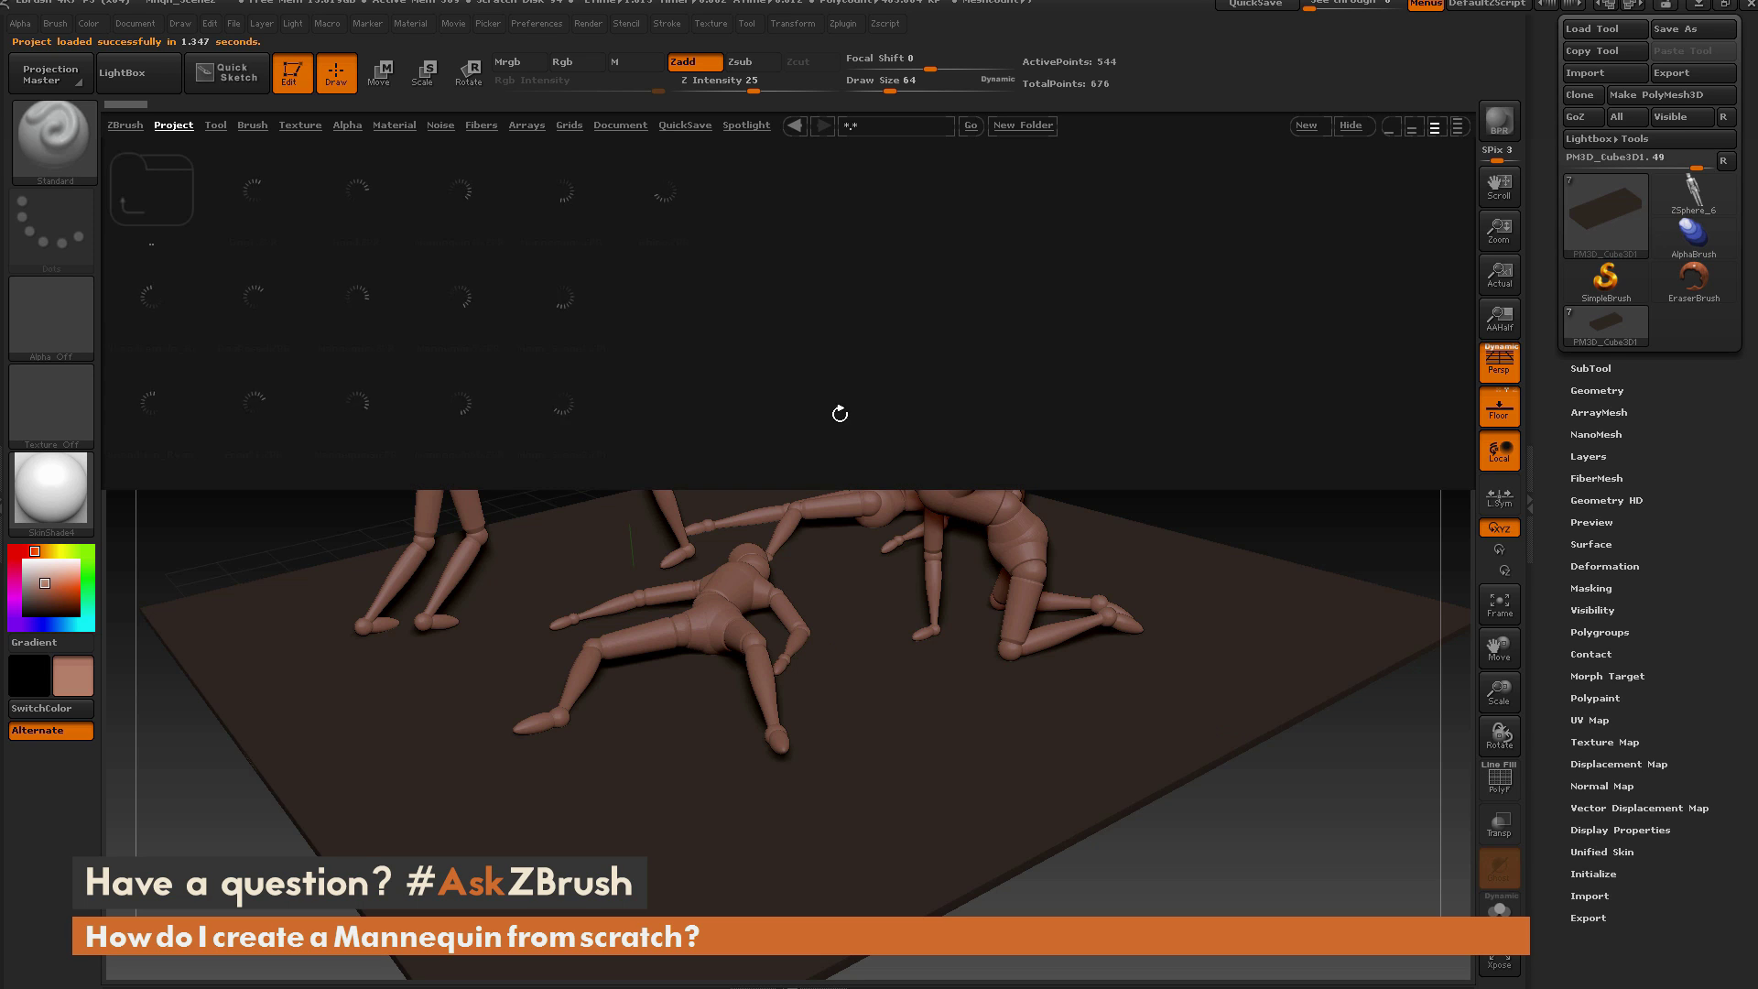
{"action": "double_click", "coordinate": [565, 313]}
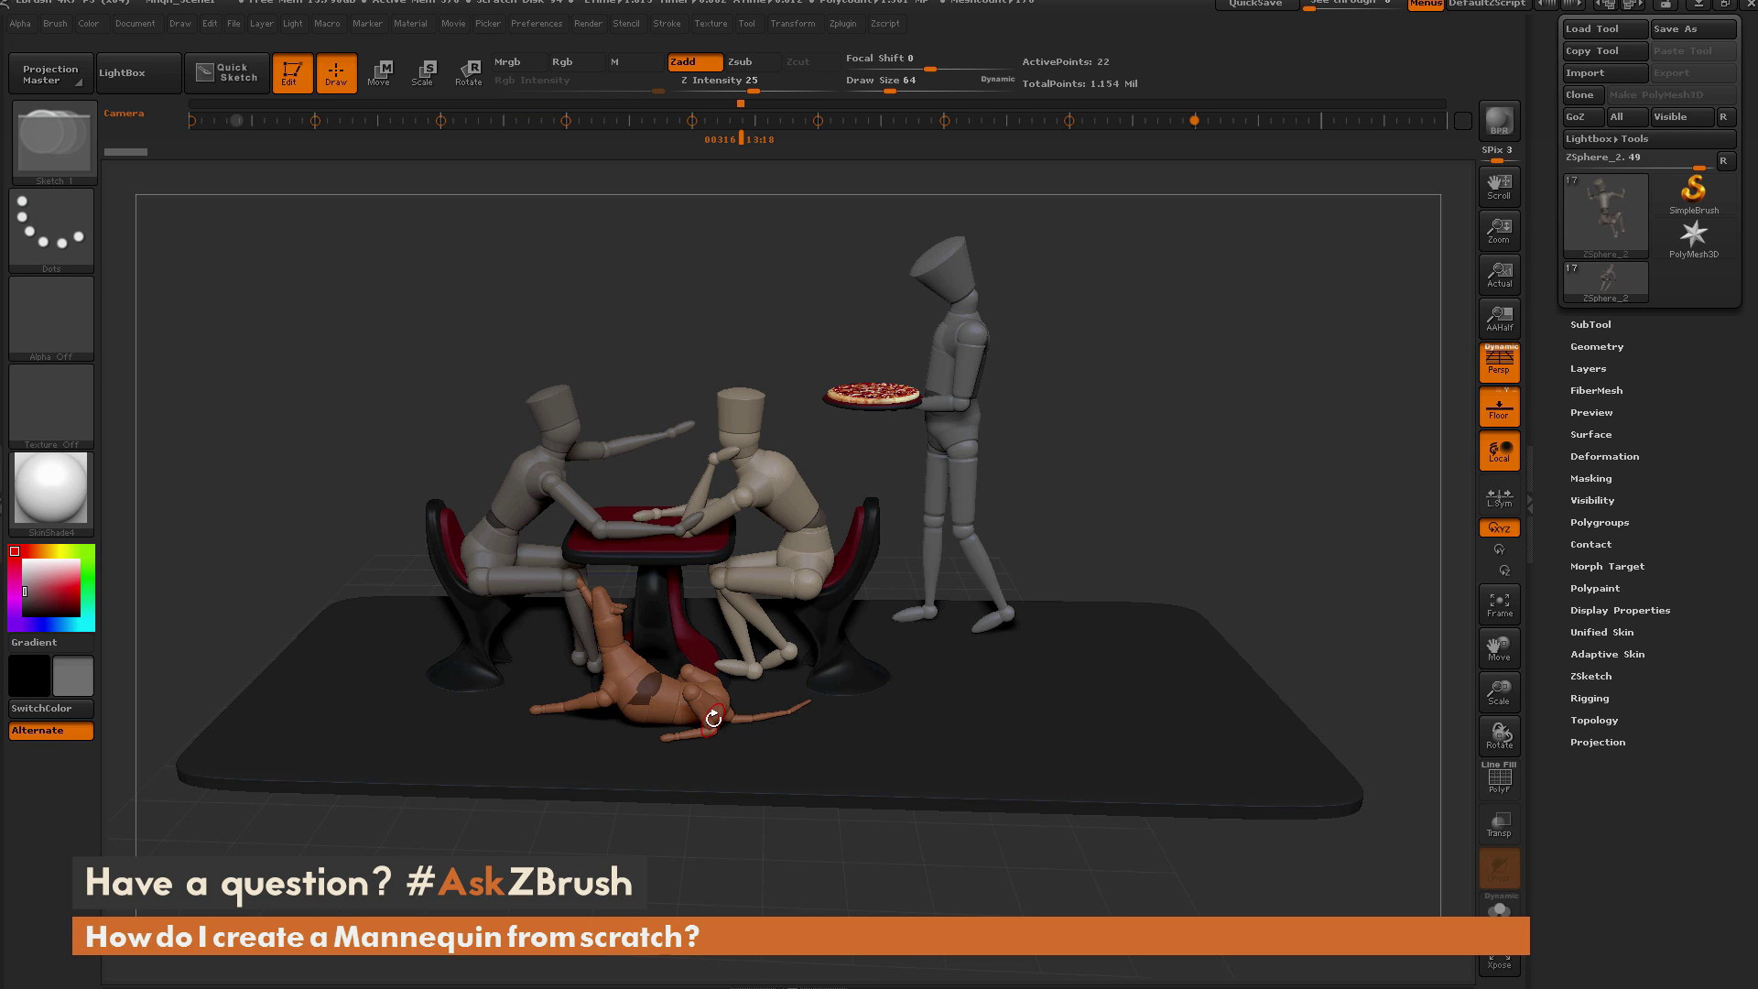
Reopen the standing mannequin project and flatten the document background by removing its gradient range.
{"action": "key", "text": "comma"}
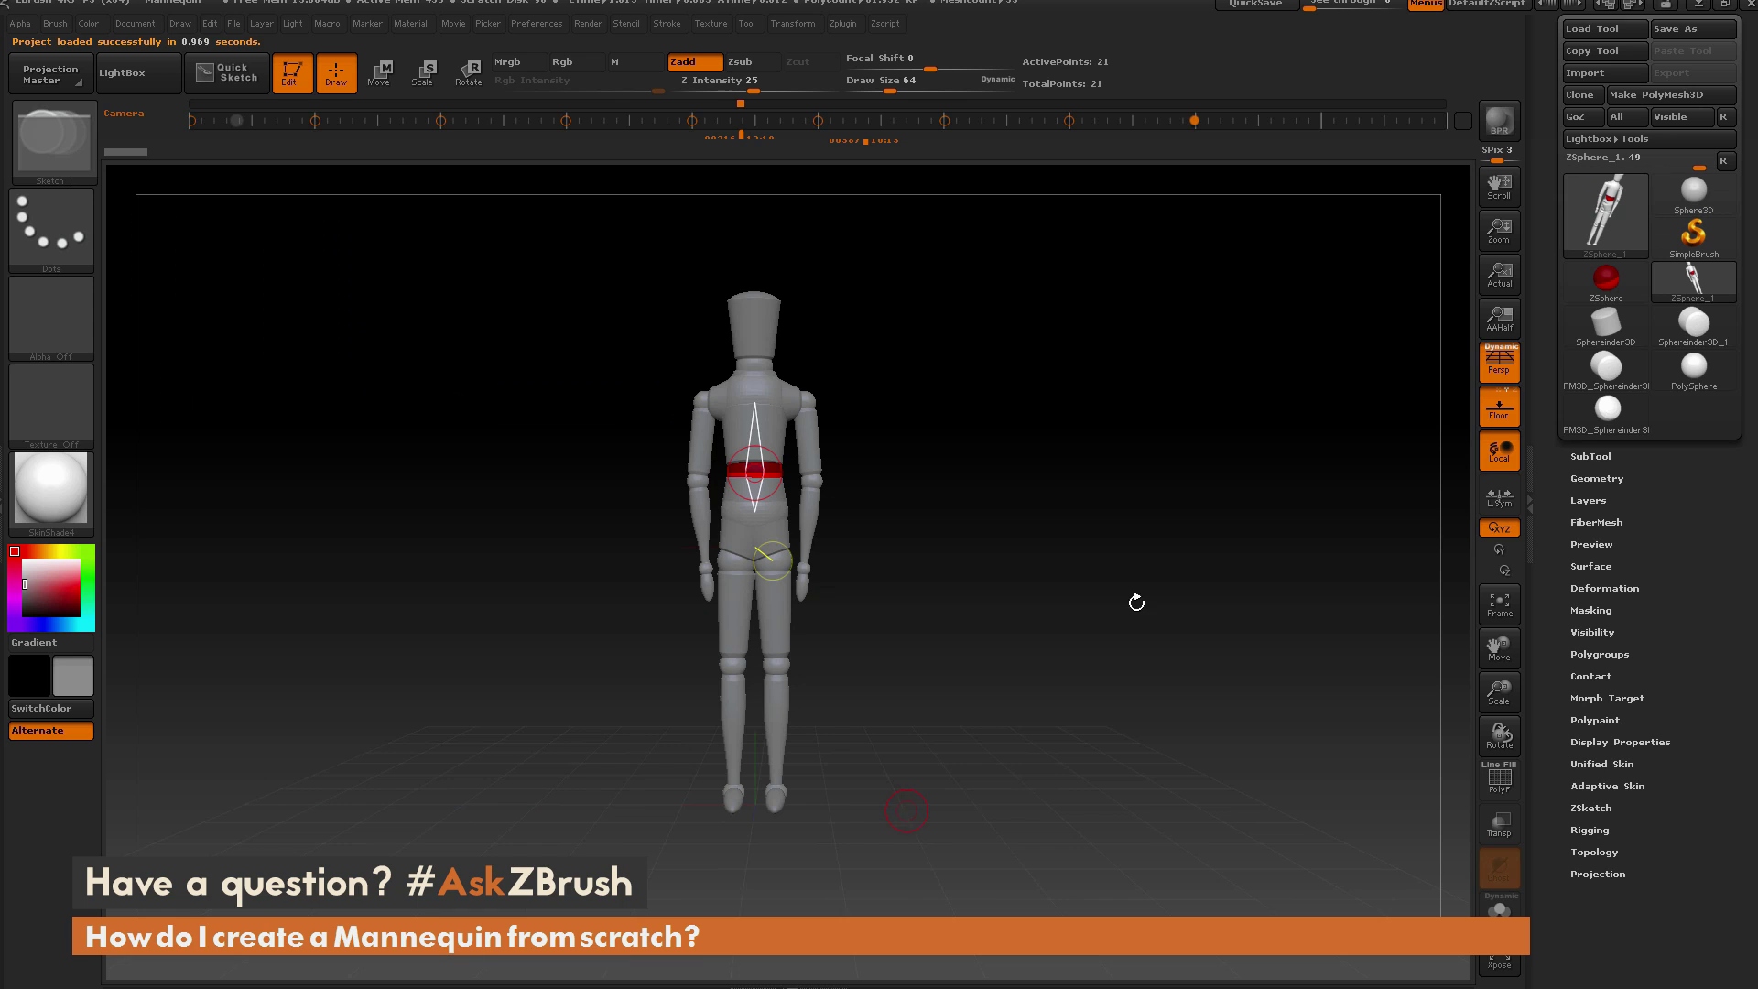
{"action": "left_click", "coordinate": [138, 24]}
{"action": "left_click_drag", "start_coordinate": [173, 445], "coordinate": [145, 448]}
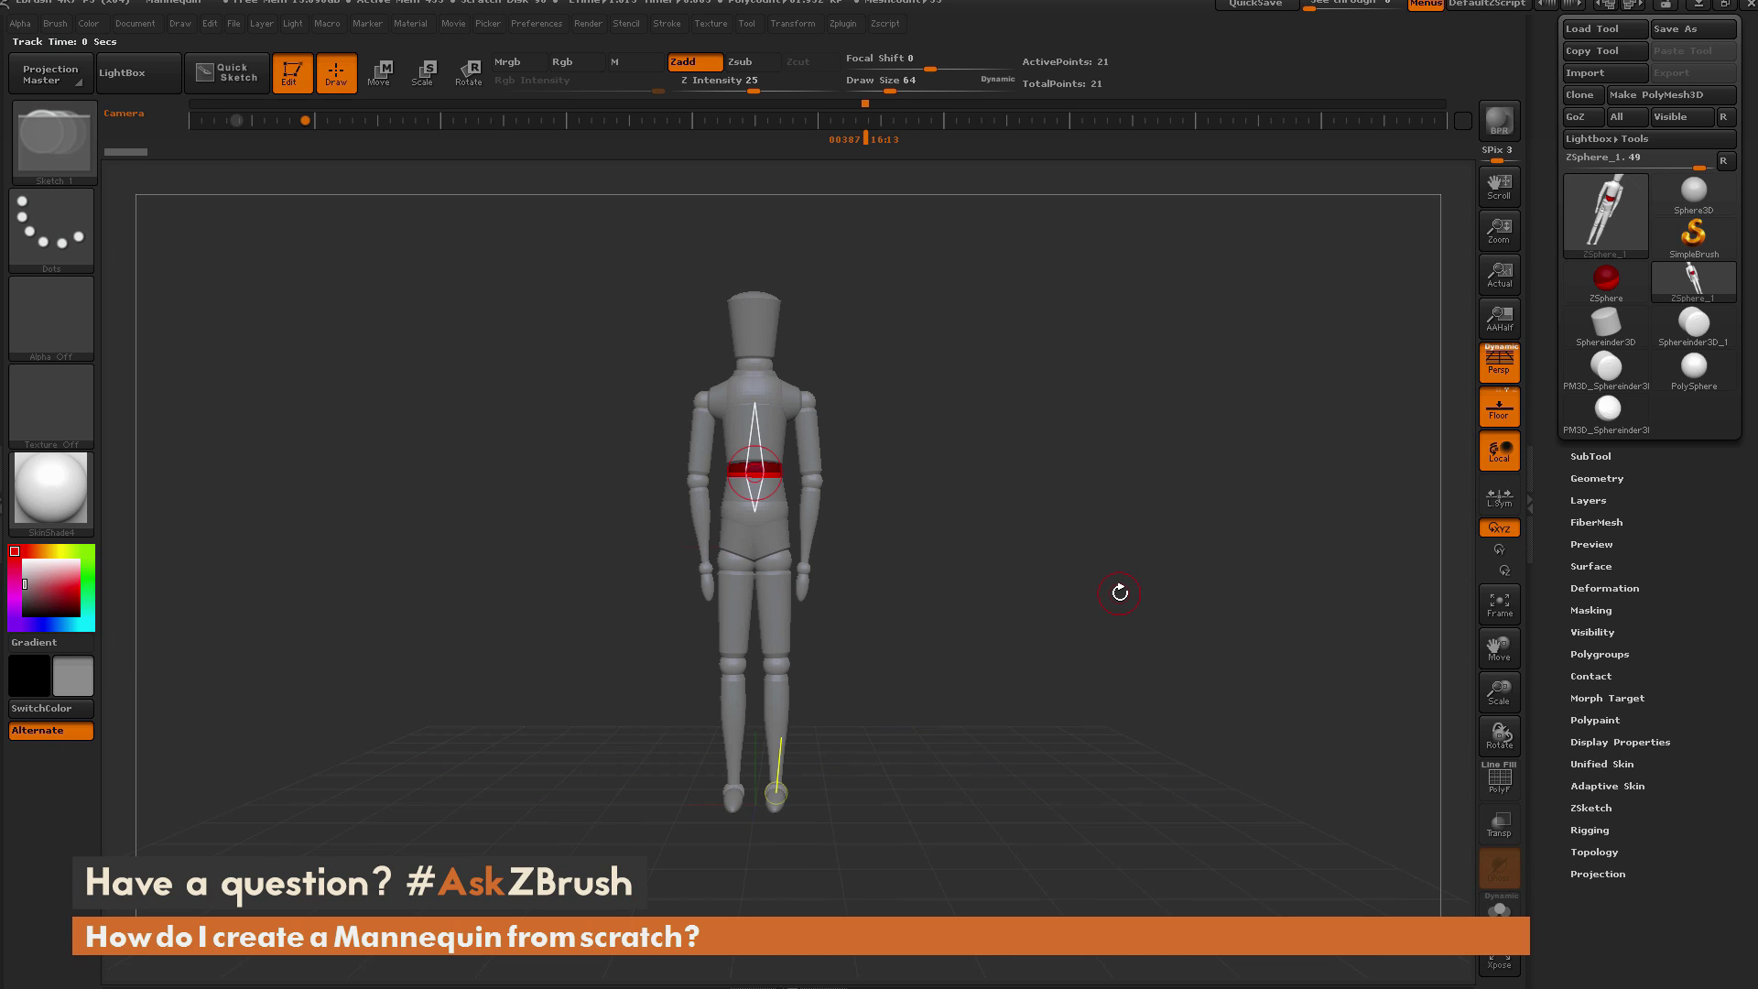
Start a new ZSphere, hide the floor grid and enable Use Classic Skinning for its adaptive skin.
{"action": "left_click", "coordinate": [1608, 285]}
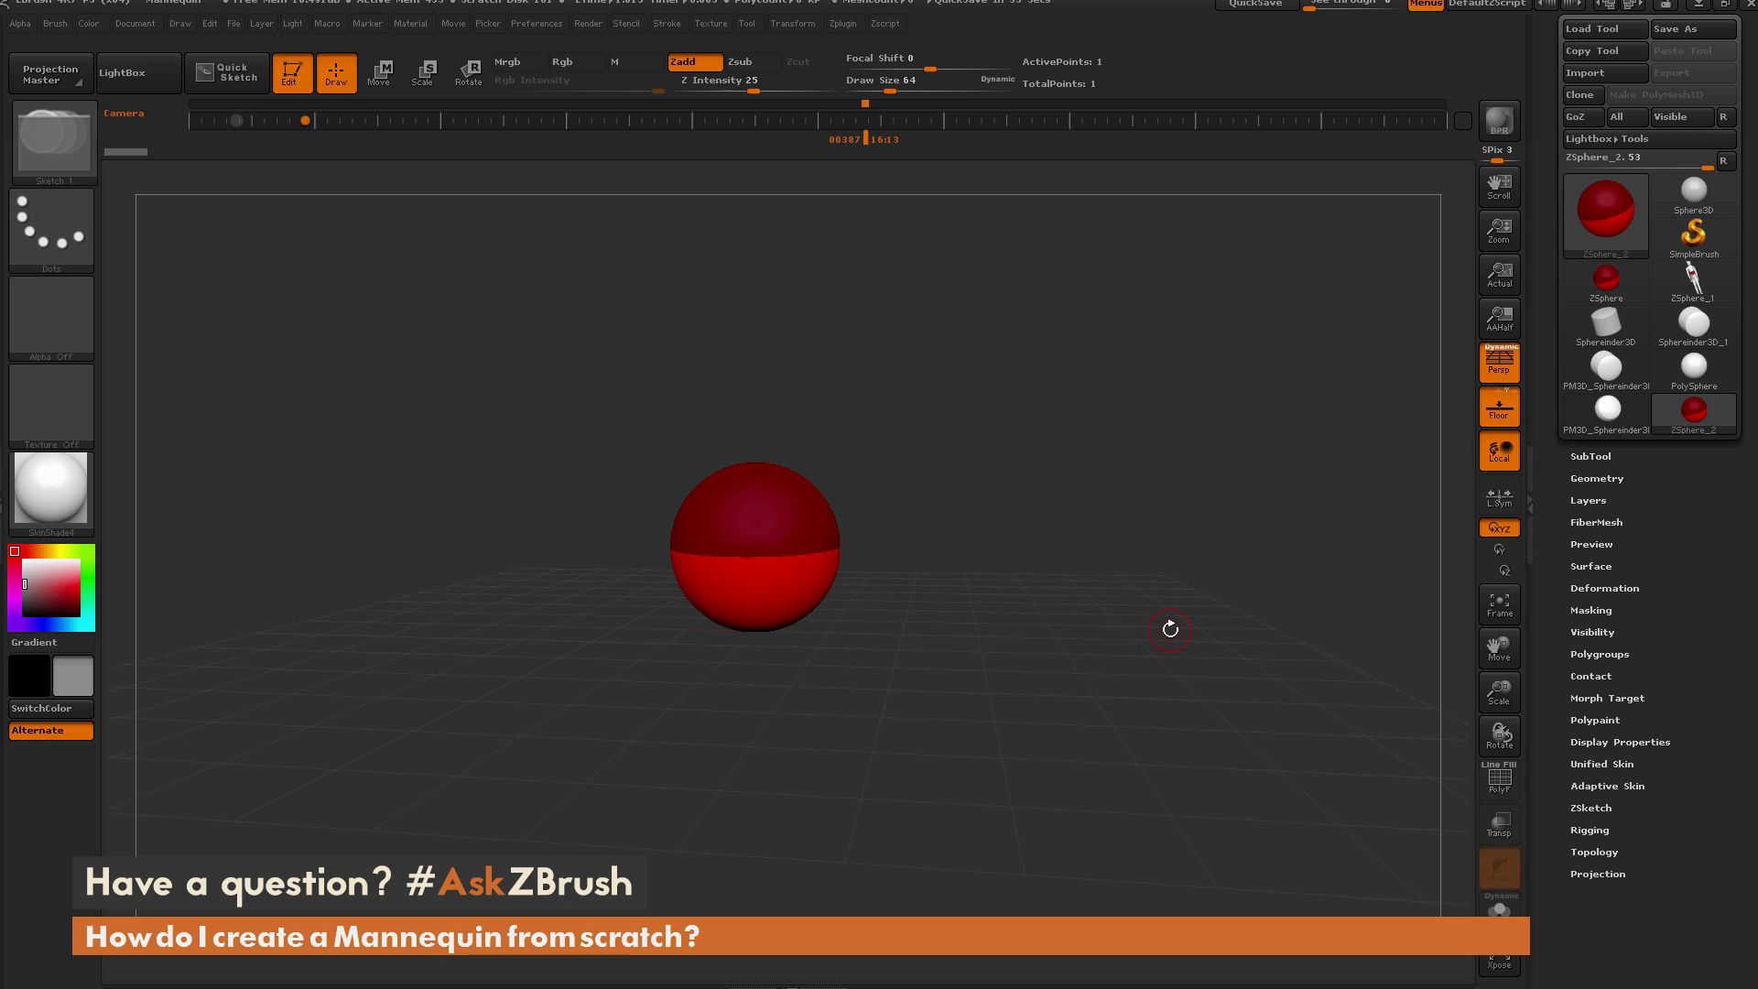
{"action": "left_click", "coordinate": [1498, 408]}
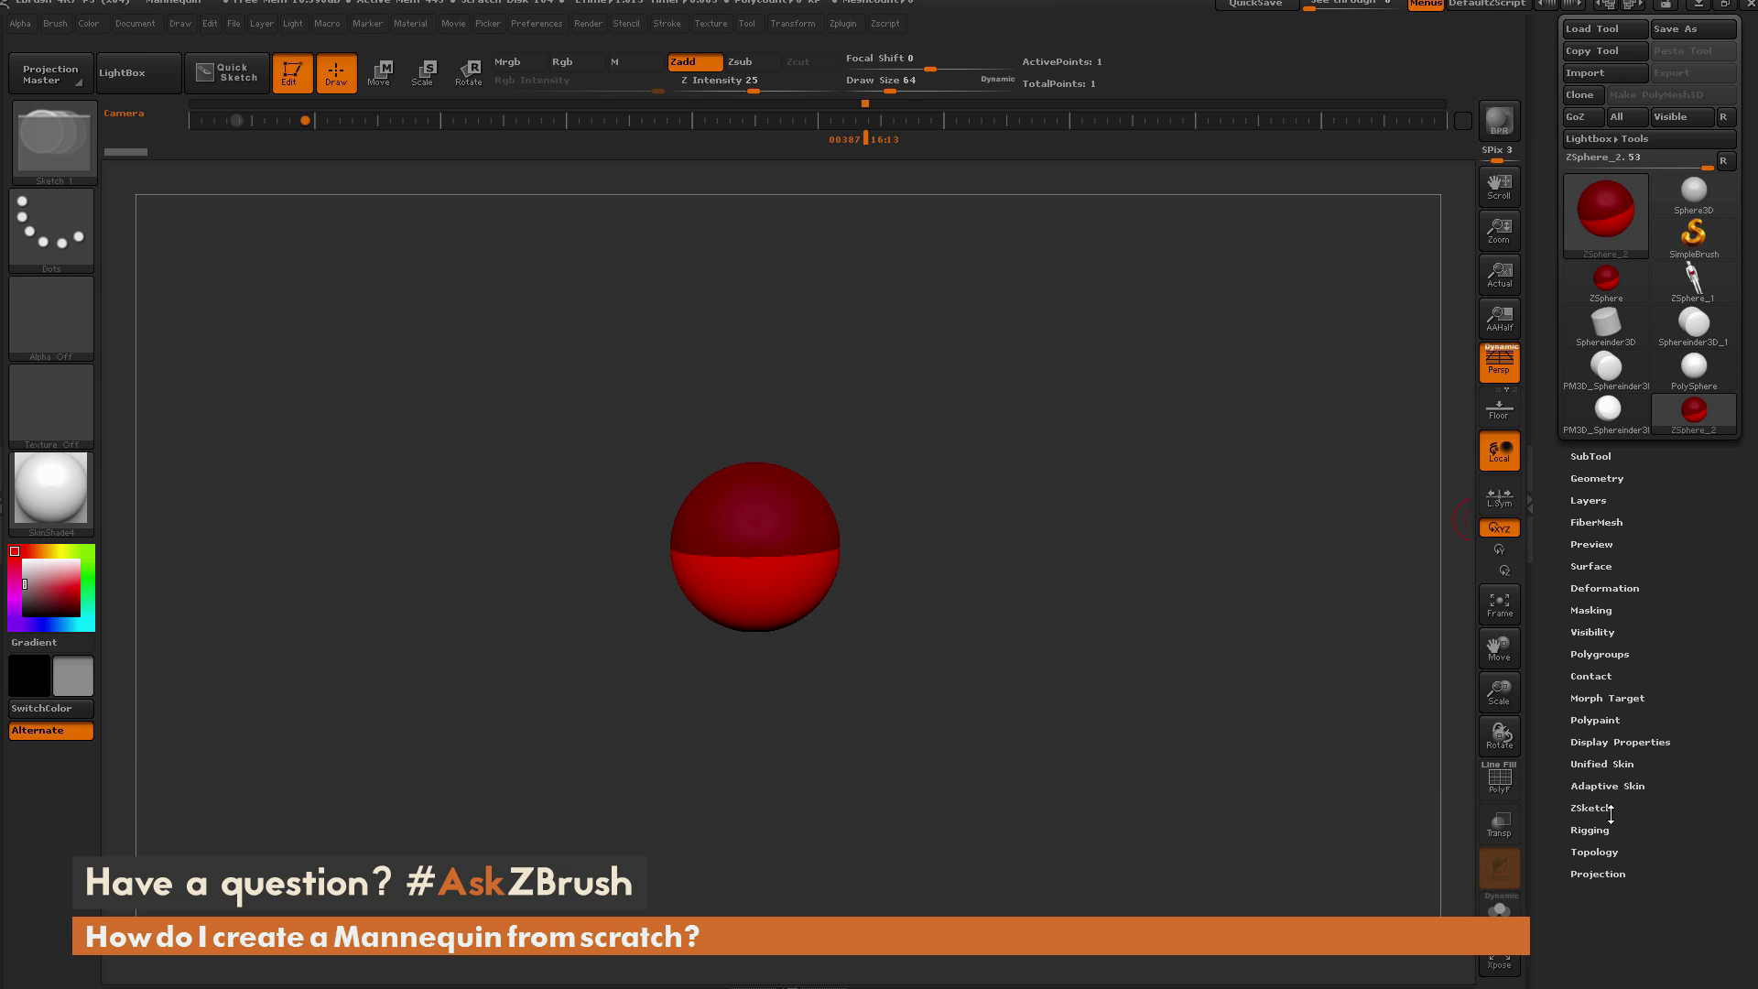
{"action": "left_click", "coordinate": [1613, 786]}
{"action": "left_click_drag", "start_coordinate": [1698, 600], "coordinate": [1710, 495]}
{"action": "left_click", "coordinate": [1626, 699]}
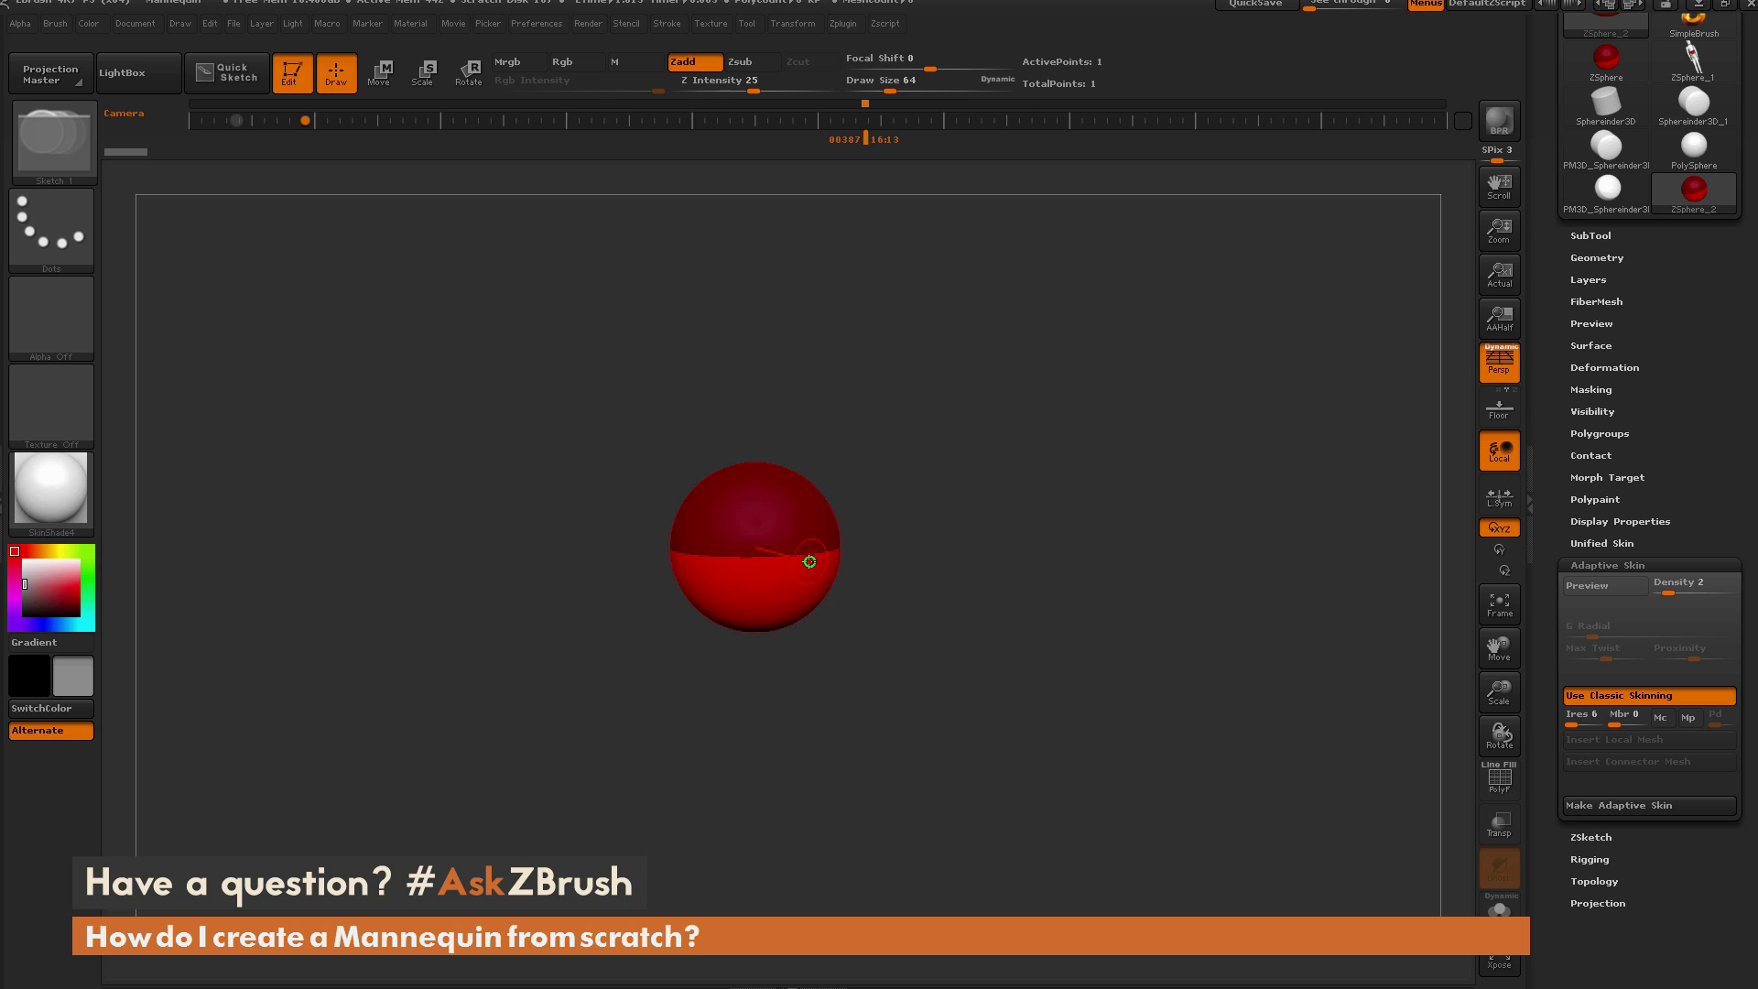
Select the root ZSphere and insert the PolySphere as its local mesh.
{"action": "key", "text": "w"}
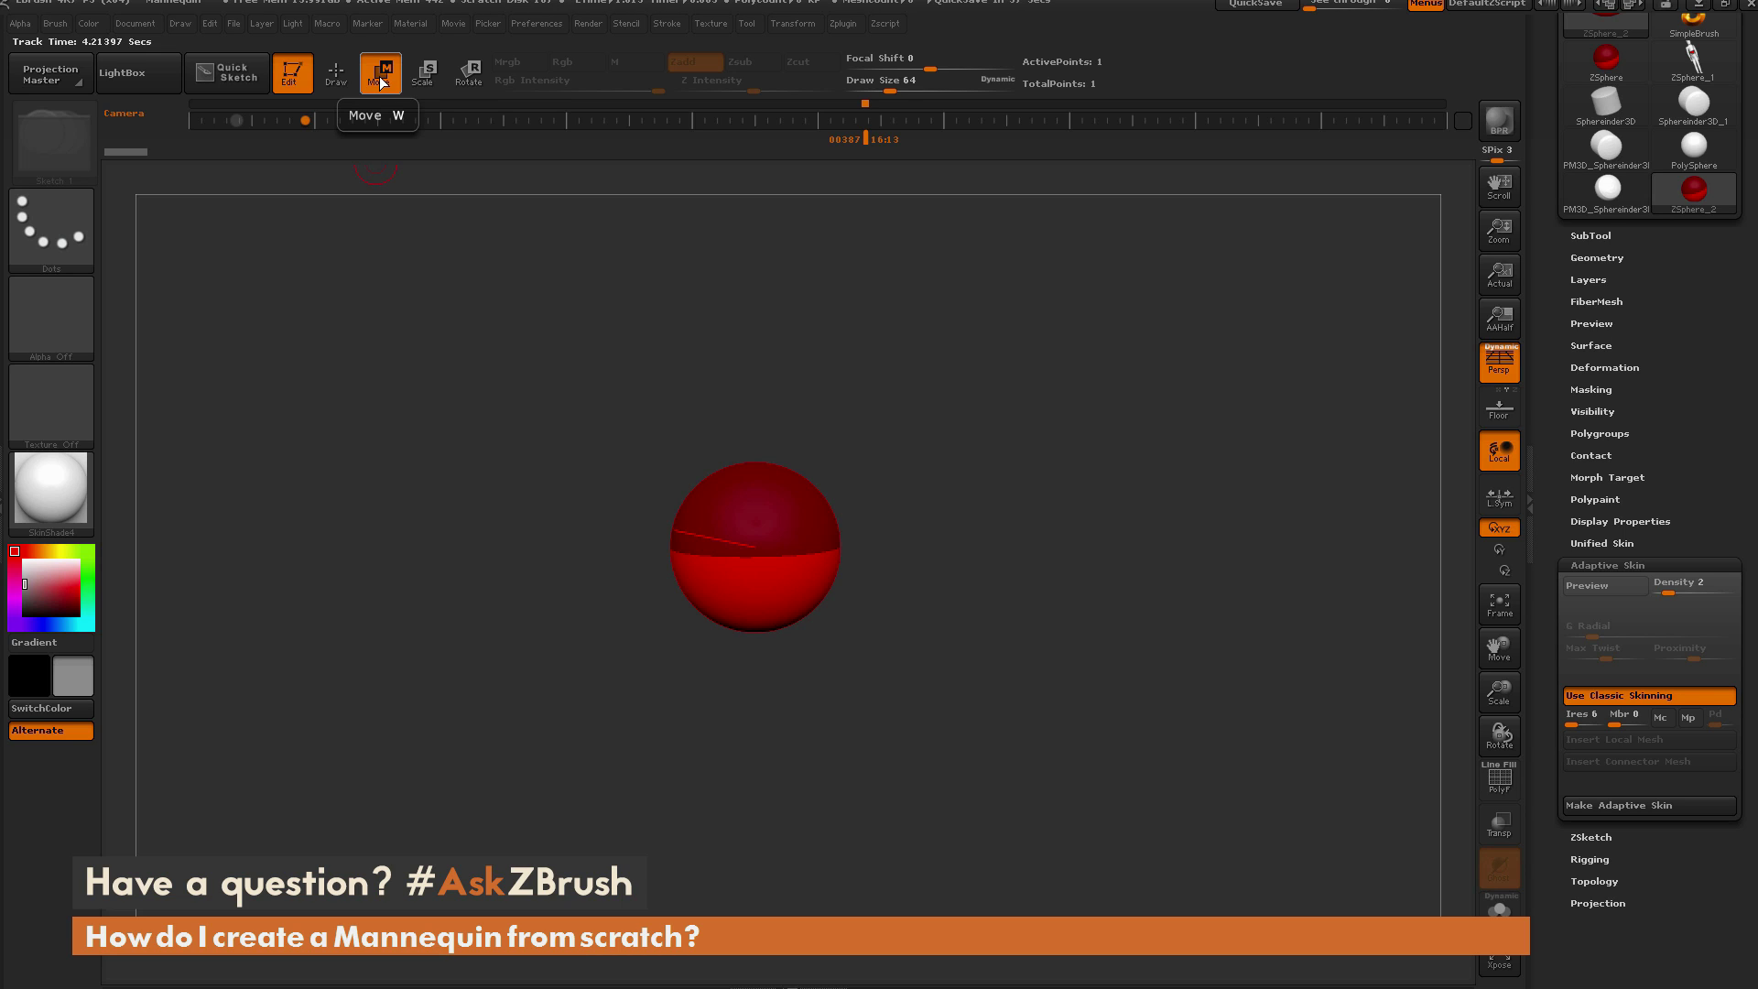
{"action": "left_click", "coordinate": [801, 553]}
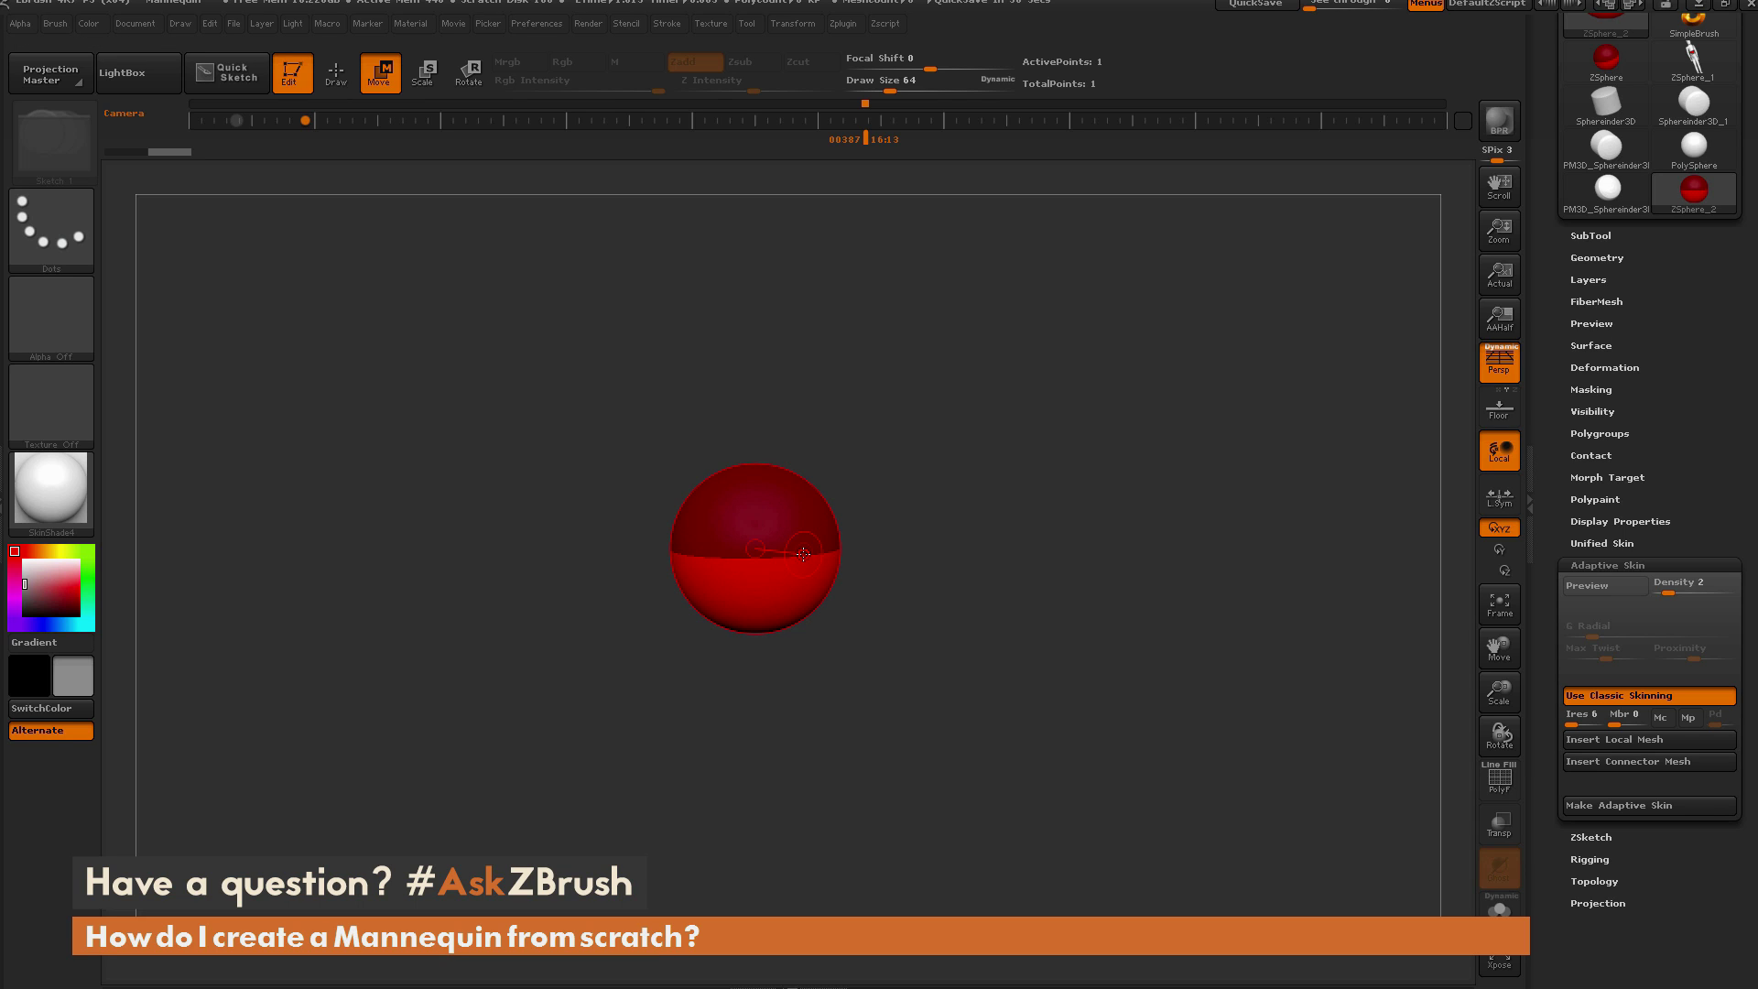
{"action": "left_click", "coordinate": [1626, 738]}
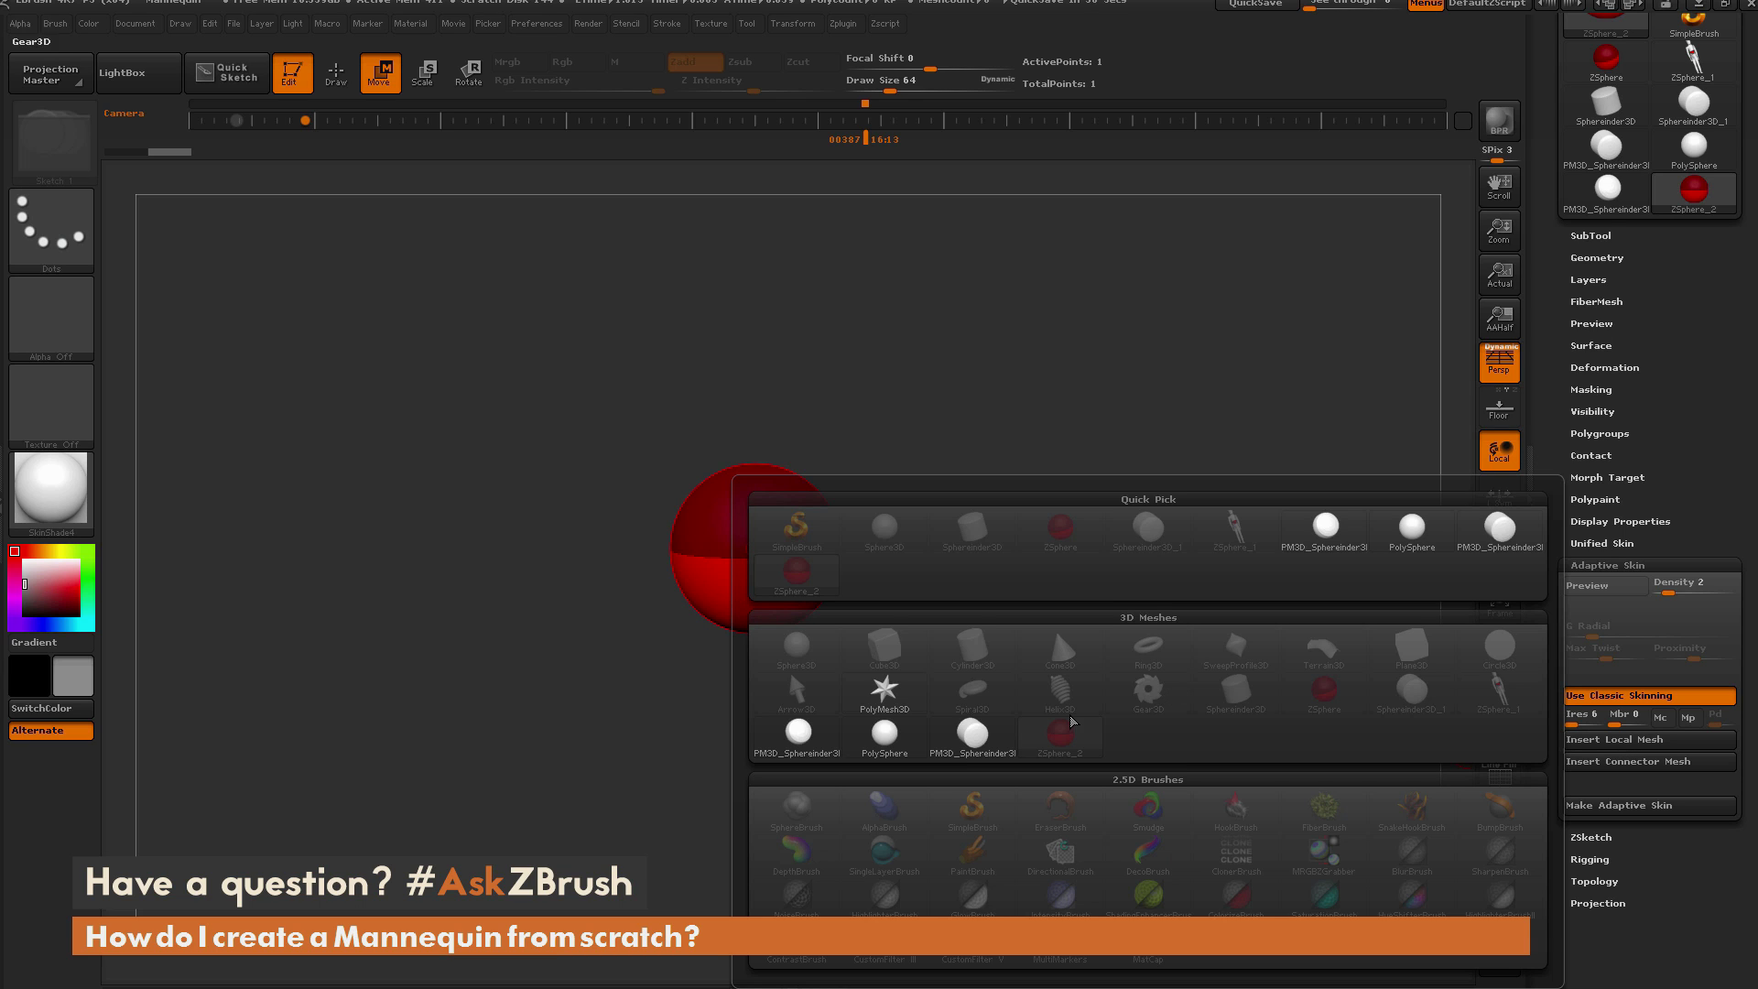
{"action": "mouse_move", "coordinate": [884, 748]}
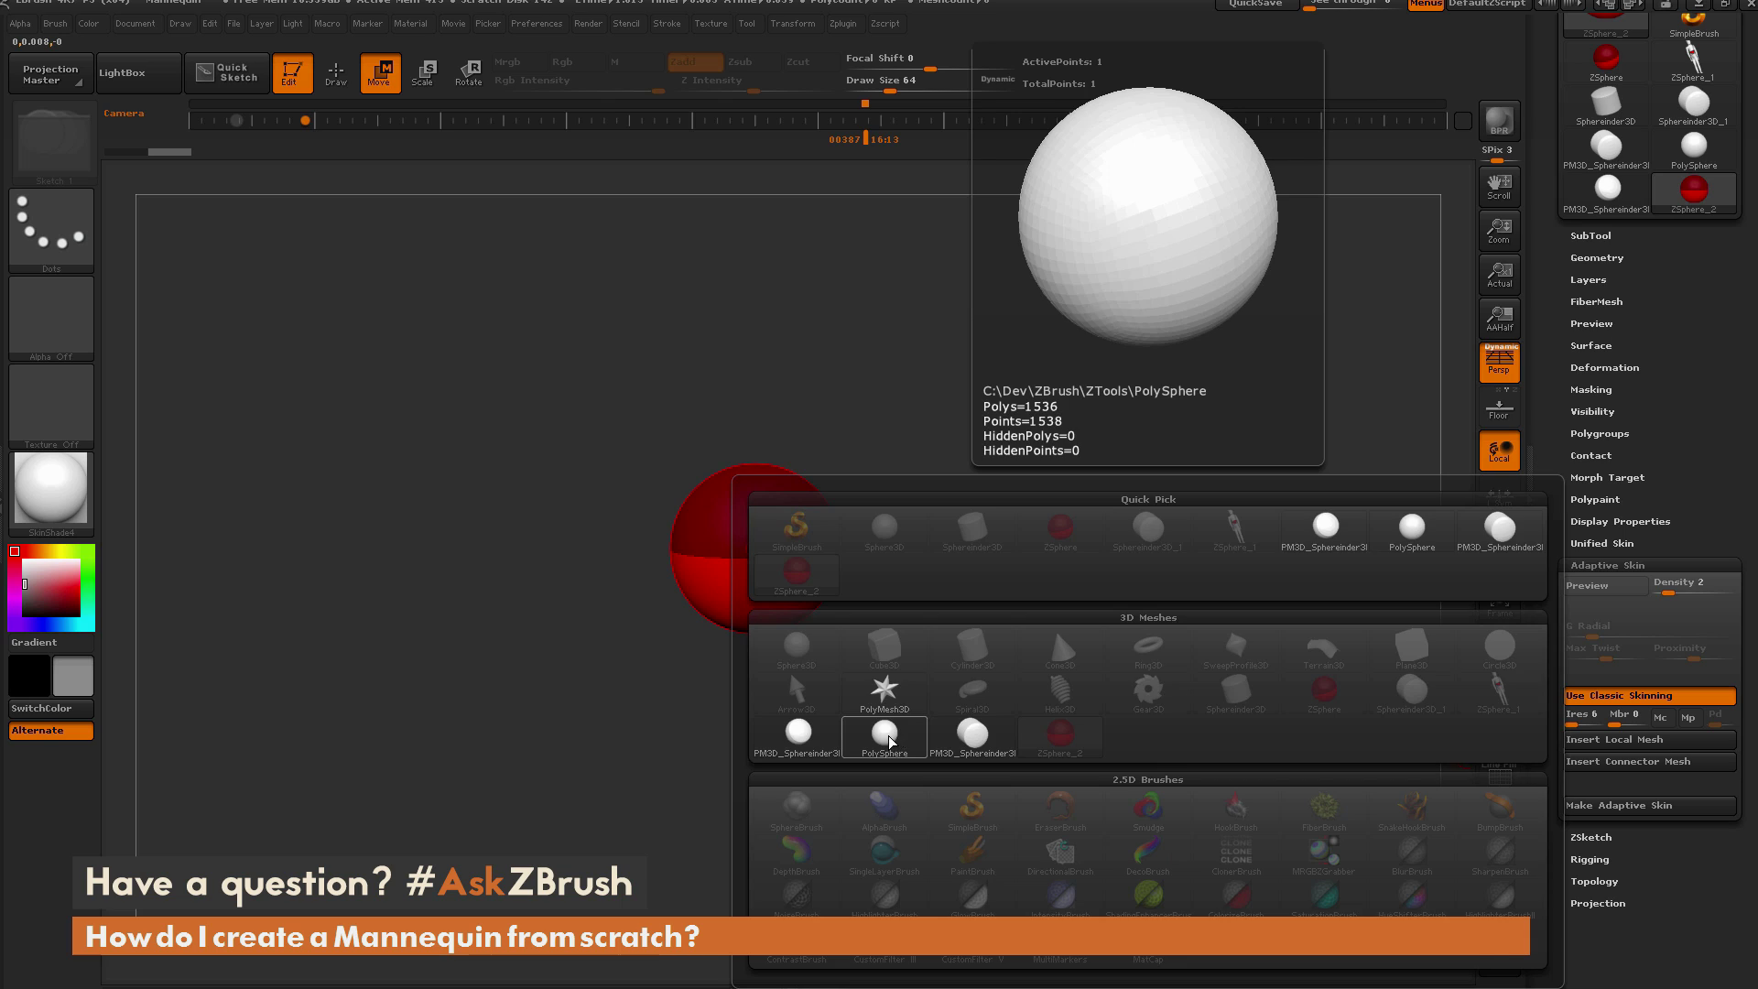
{"action": "left_click", "coordinate": [884, 738]}
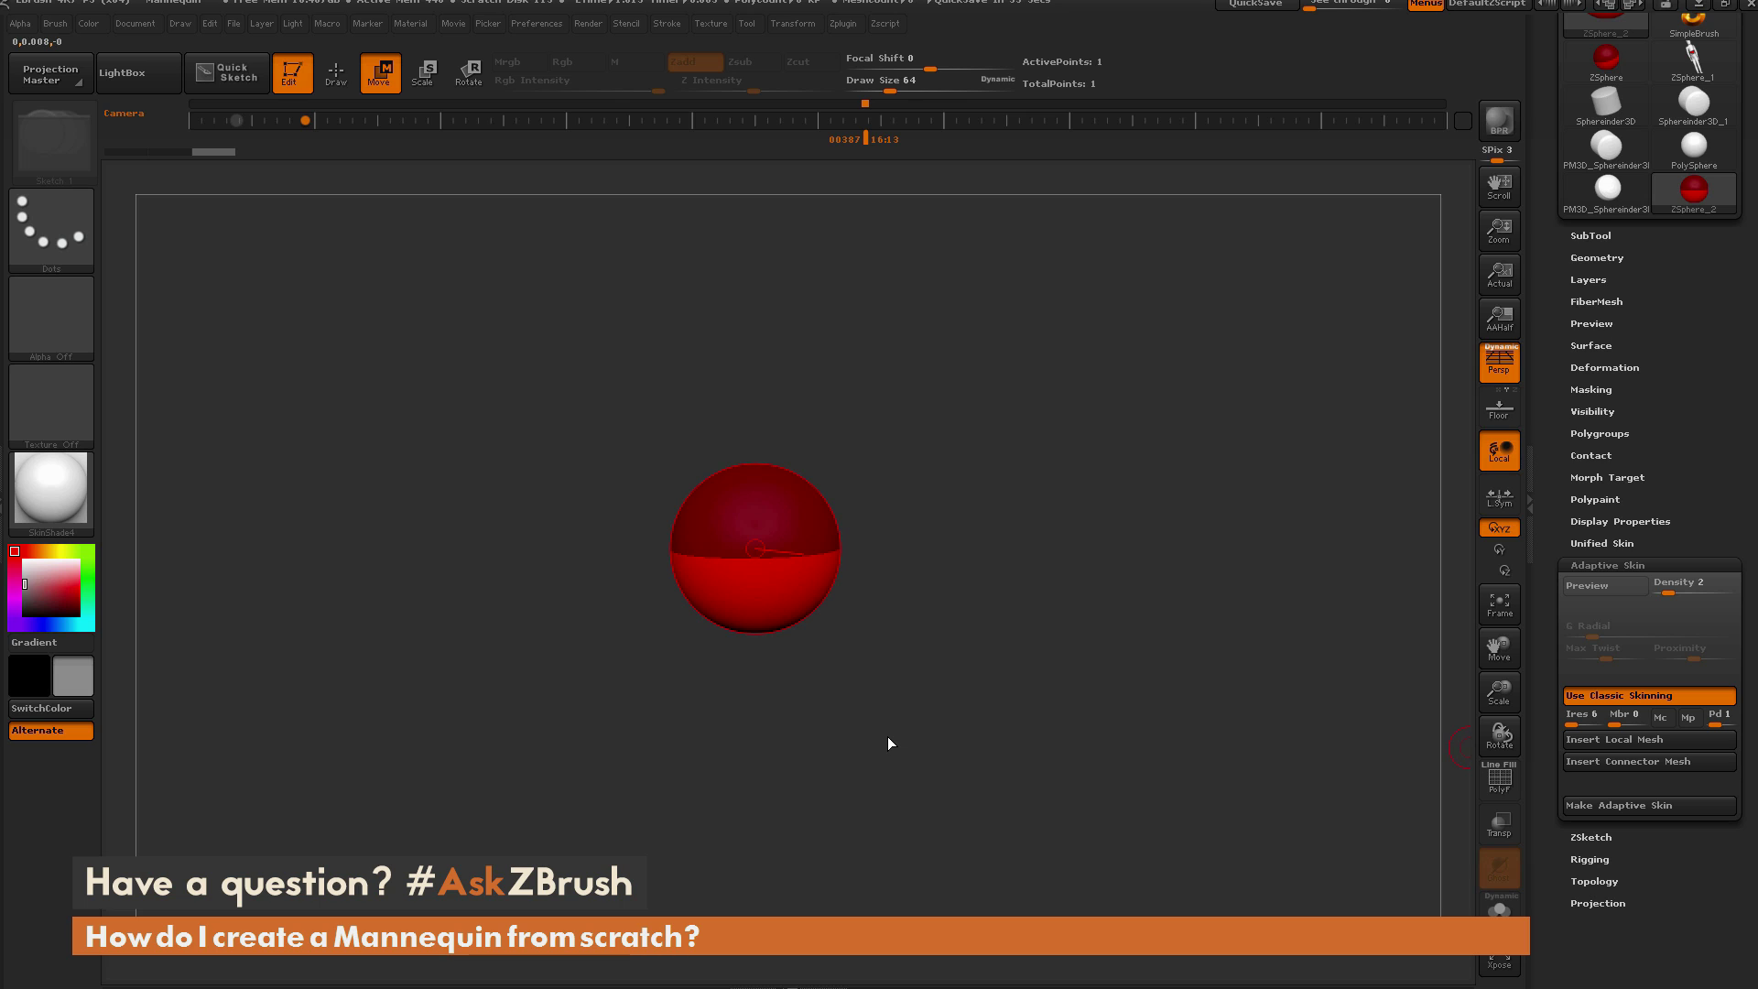
Add a second ZSphere on top of the root and move it upward to form the torso length.
{"action": "left_click", "coordinate": [338, 75]}
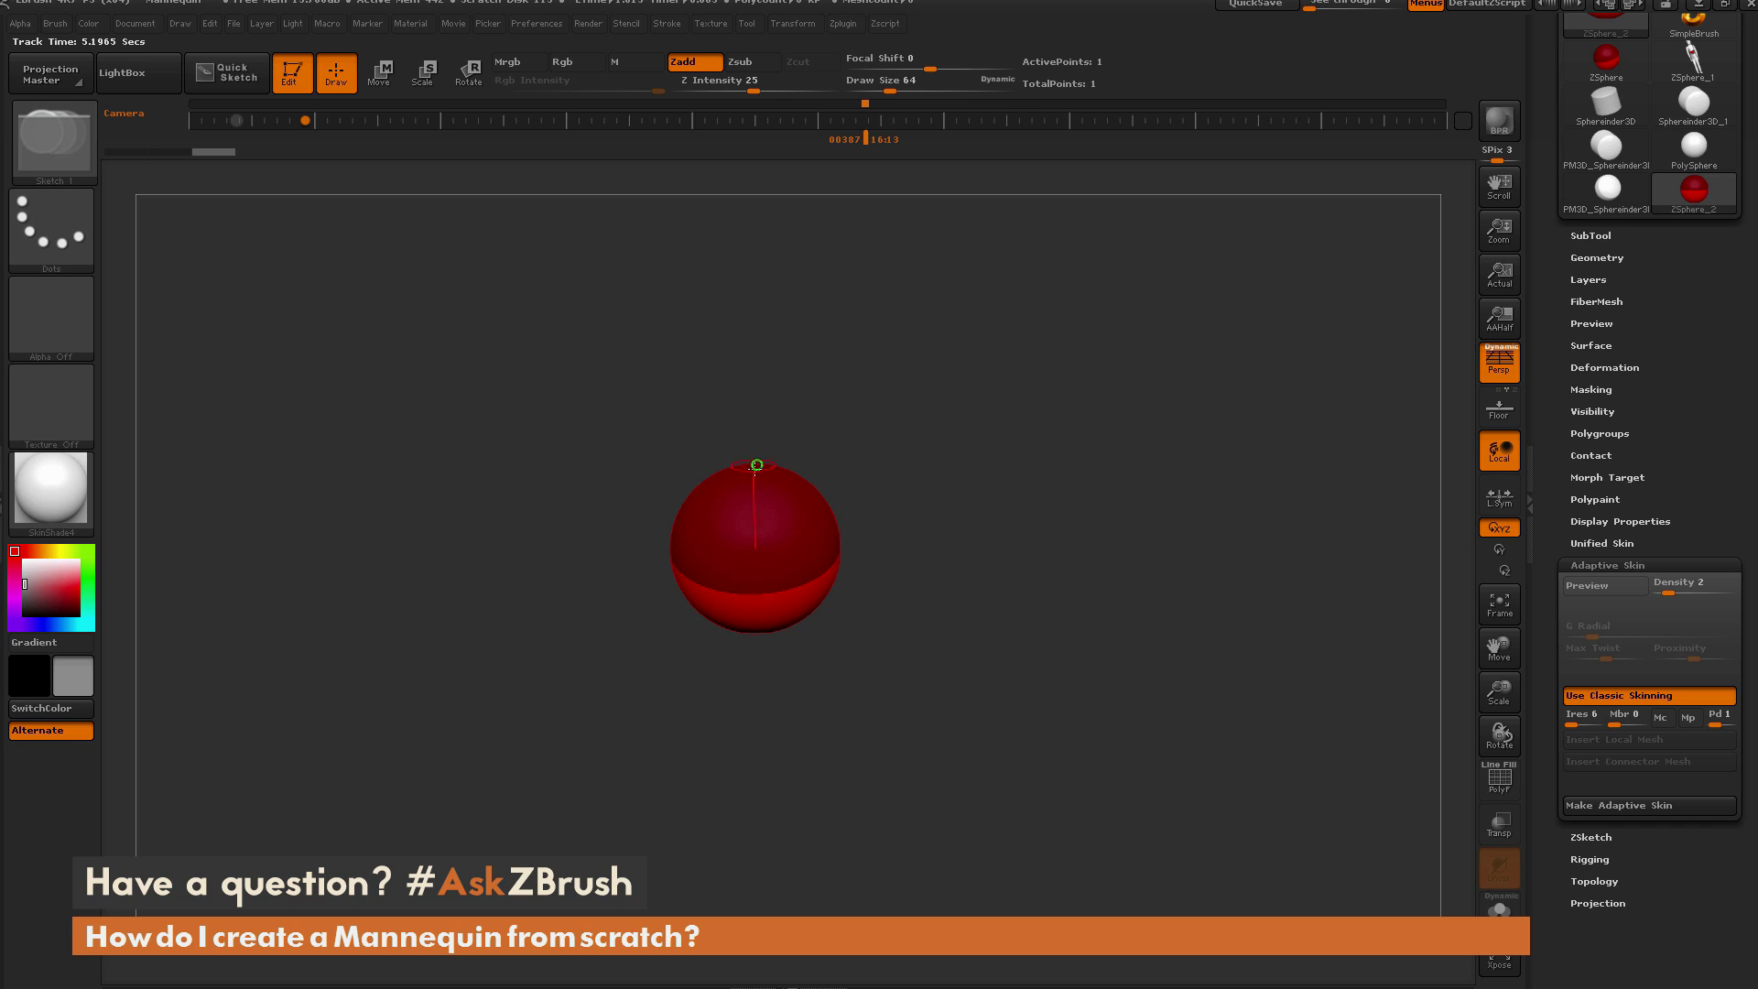
{"action": "left_click_drag", "start_coordinate": [751, 471], "coordinate": [806, 535]}
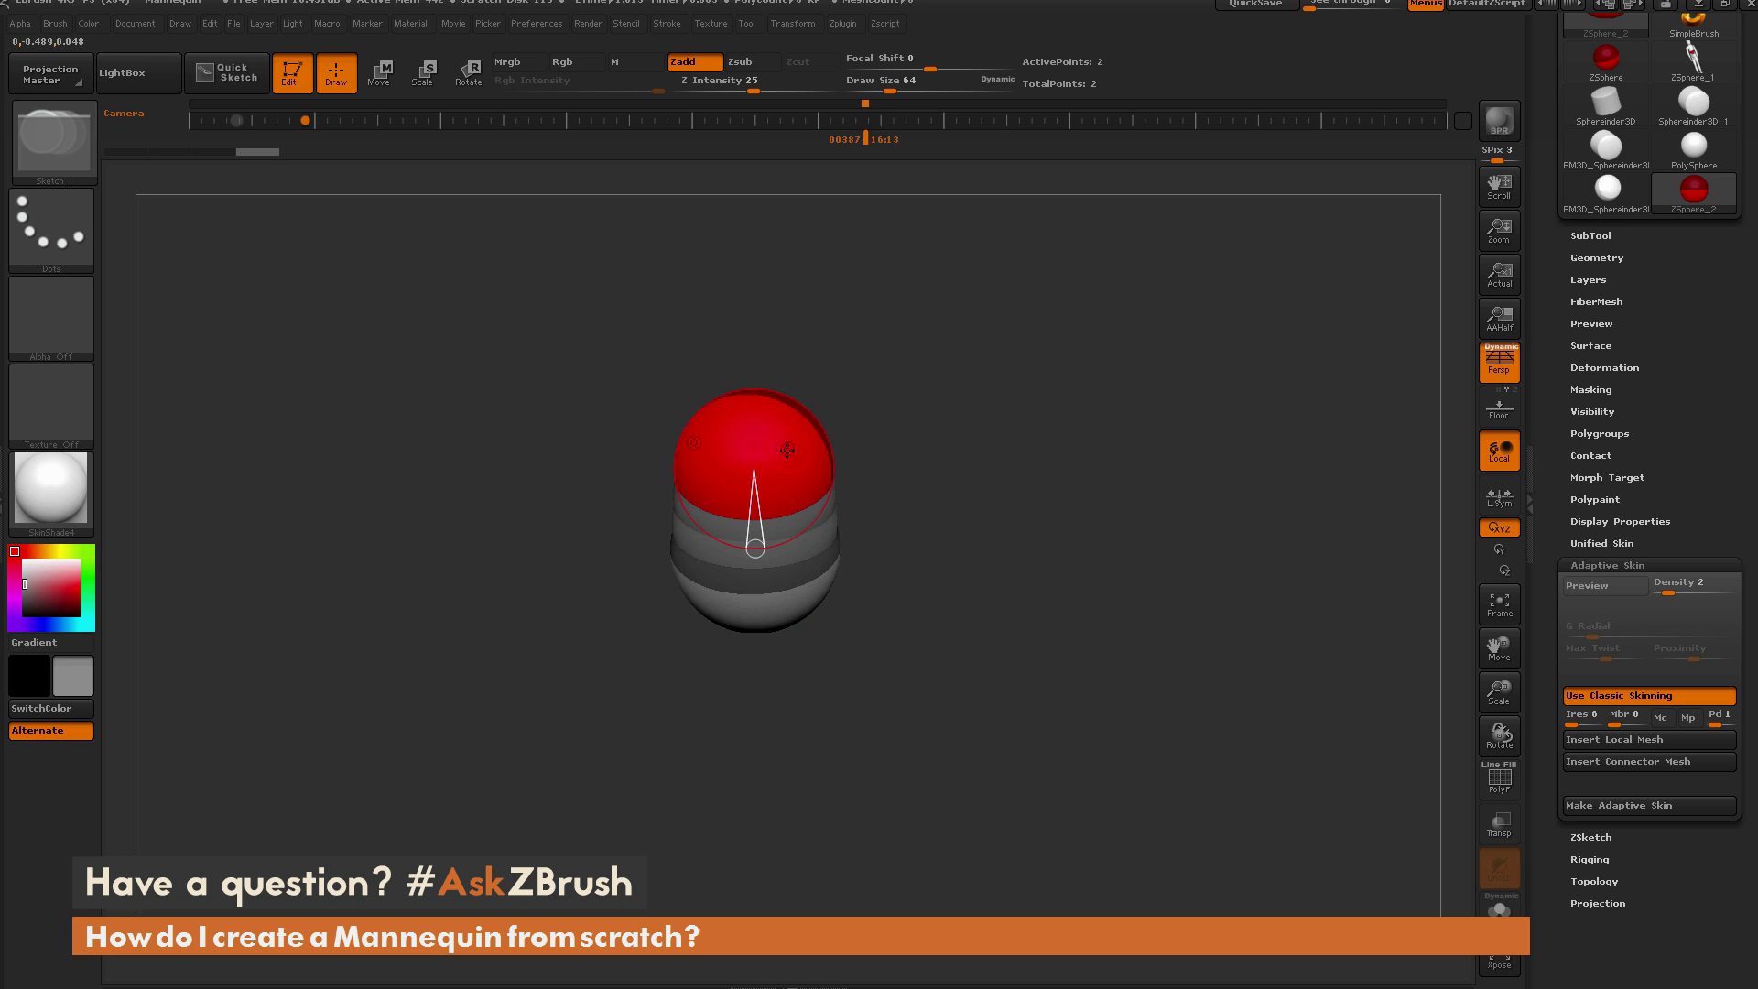
{"action": "key", "text": "w"}
{"action": "left_click_drag", "start_coordinate": [786, 450], "coordinate": [796, 344]}
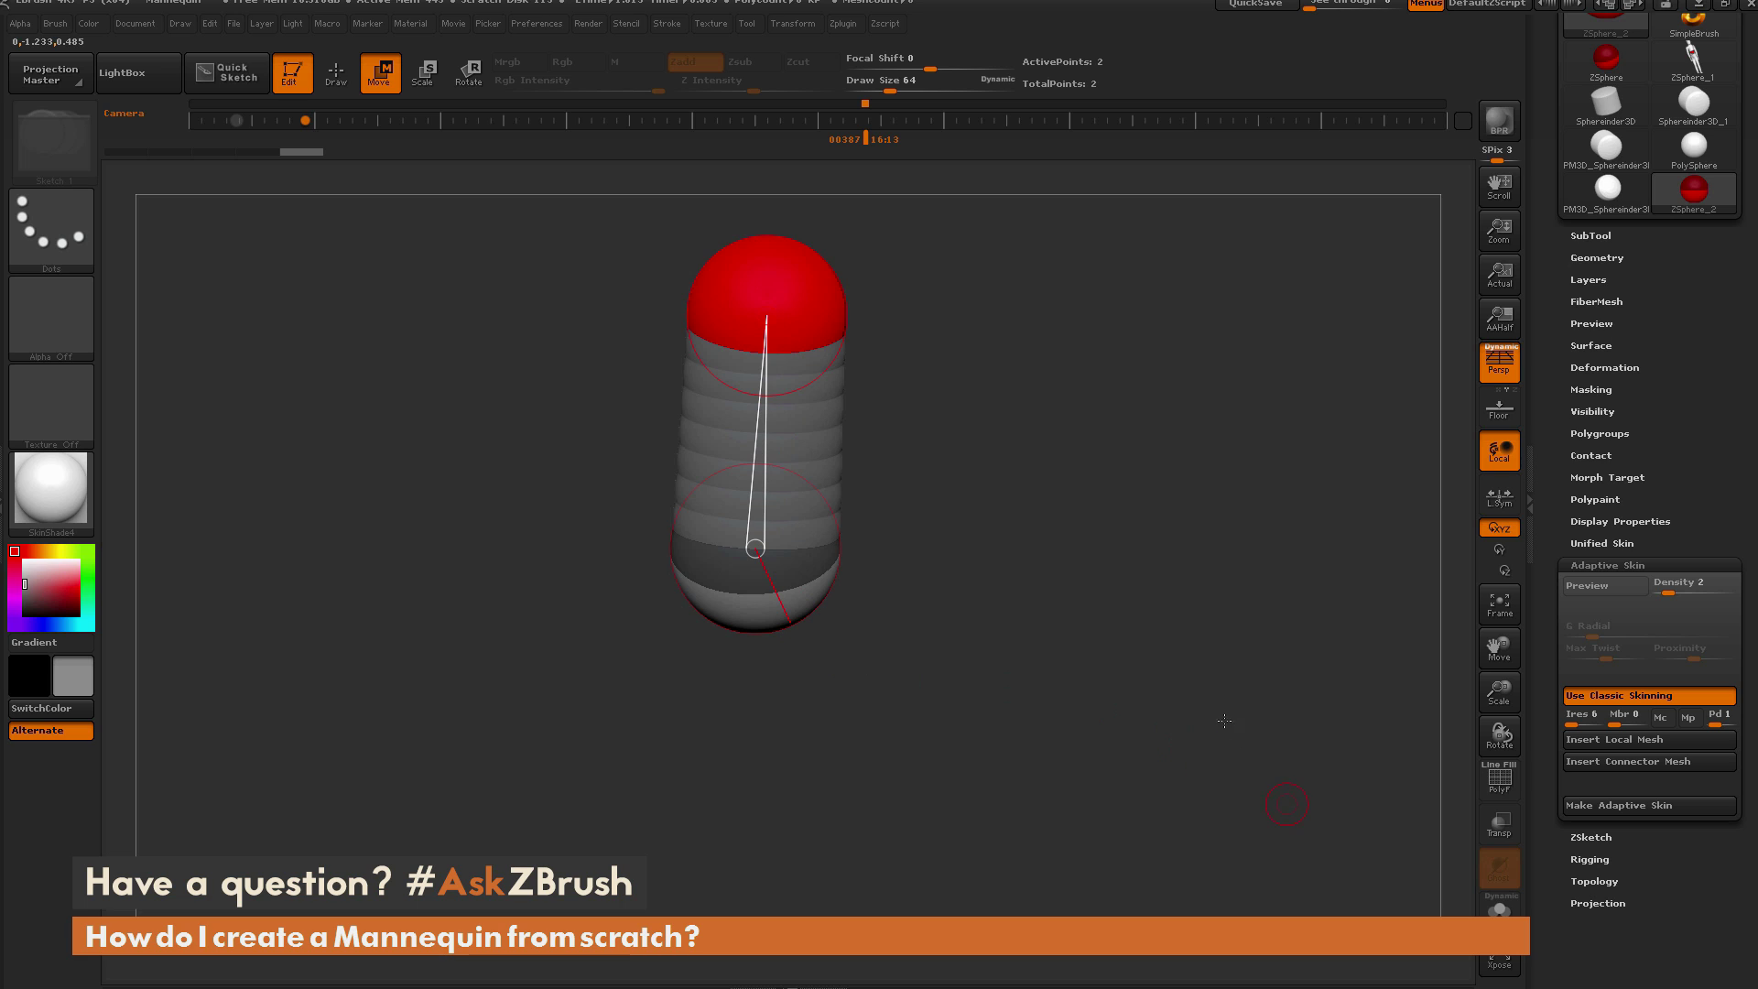
Insert the second PM3D_Sphereinder3D mesh as the connector between the two torso ZSpheres.
{"action": "left_click", "coordinate": [1633, 765]}
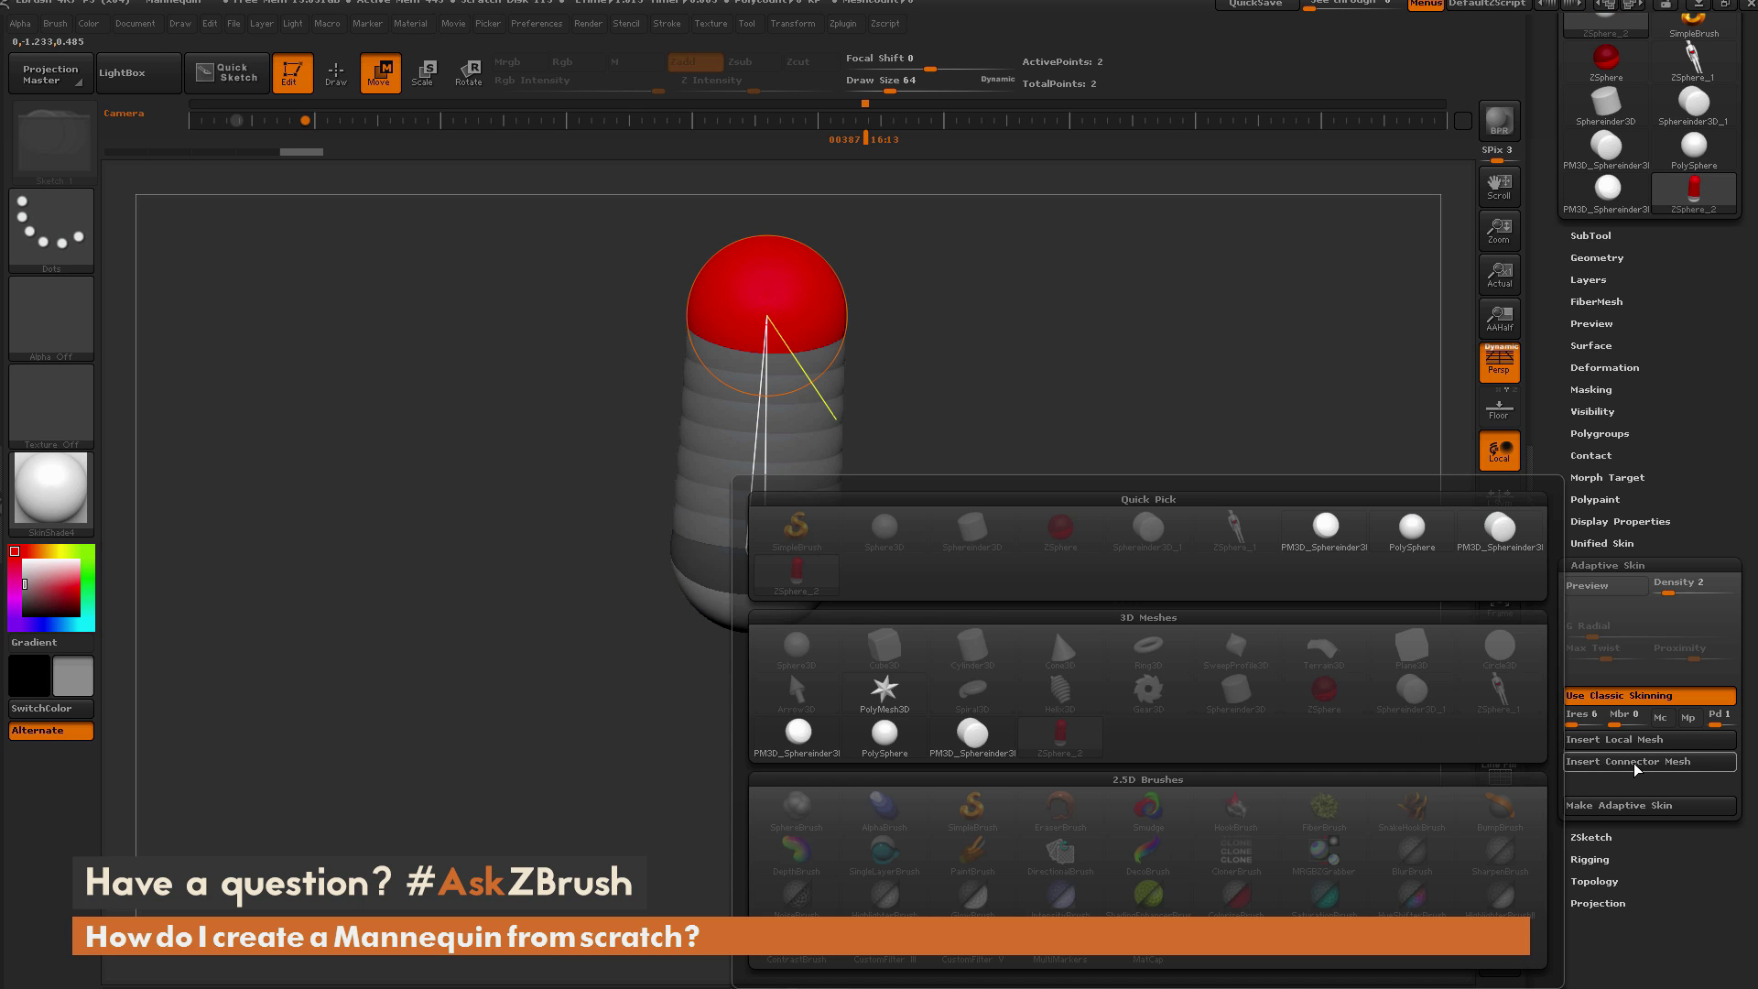
{"action": "left_click", "coordinate": [973, 737]}
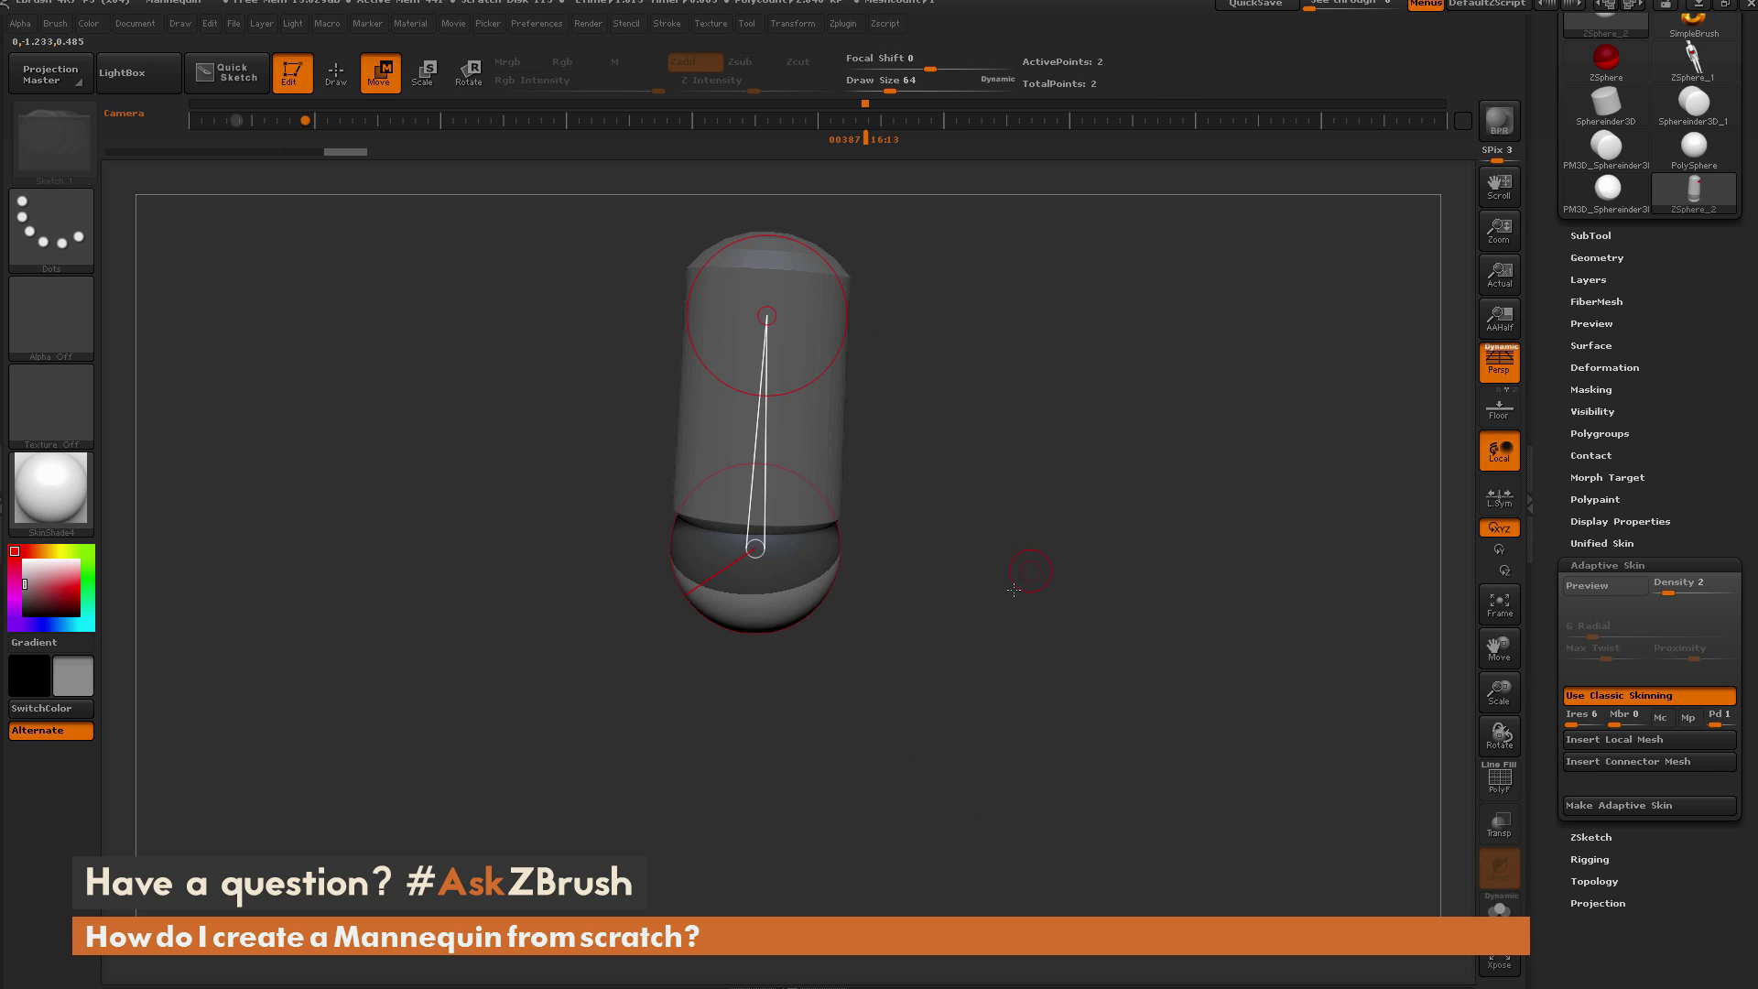
{"action": "key", "text": "a"}
{"action": "mouse_move", "coordinate": [954, 615]}
{"action": "left_mouse_down"}
{"action": "mouse_move", "coordinate": [953, 681]}
{"action": "mouse_move", "coordinate": [951, 650]}
{"action": "left_mouse_up"}
Divide the torso with a middle joint and extend a symmetrical pair of upper arms from the top ZSphere.
{"action": "key", "text": "q"}
{"action": "mouse_move", "coordinate": [772, 441]}
{"action": "left_mouse_down"}
{"action": "mouse_move", "coordinate": [821, 462]}
{"action": "mouse_move", "coordinate": [837, 412]}
{"action": "mouse_move", "coordinate": [843, 441]}
{"action": "mouse_move", "coordinate": [962, 424]}
{"action": "mouse_move", "coordinate": [1012, 452]}
{"action": "mouse_move", "coordinate": [788, 381]}
{"action": "mouse_move", "coordinate": [816, 231]}
{"action": "left_mouse_up"}
{"action": "key", "text": "w"}
{"action": "left_click_drag", "start_coordinate": [782, 513], "coordinate": [798, 442]}
{"action": "mouse_move", "coordinate": [902, 590]}
{"action": "left_mouse_down"}
{"action": "mouse_move", "coordinate": [942, 616]}
{"action": "mouse_move", "coordinate": [904, 592]}
{"action": "left_mouse_up"}
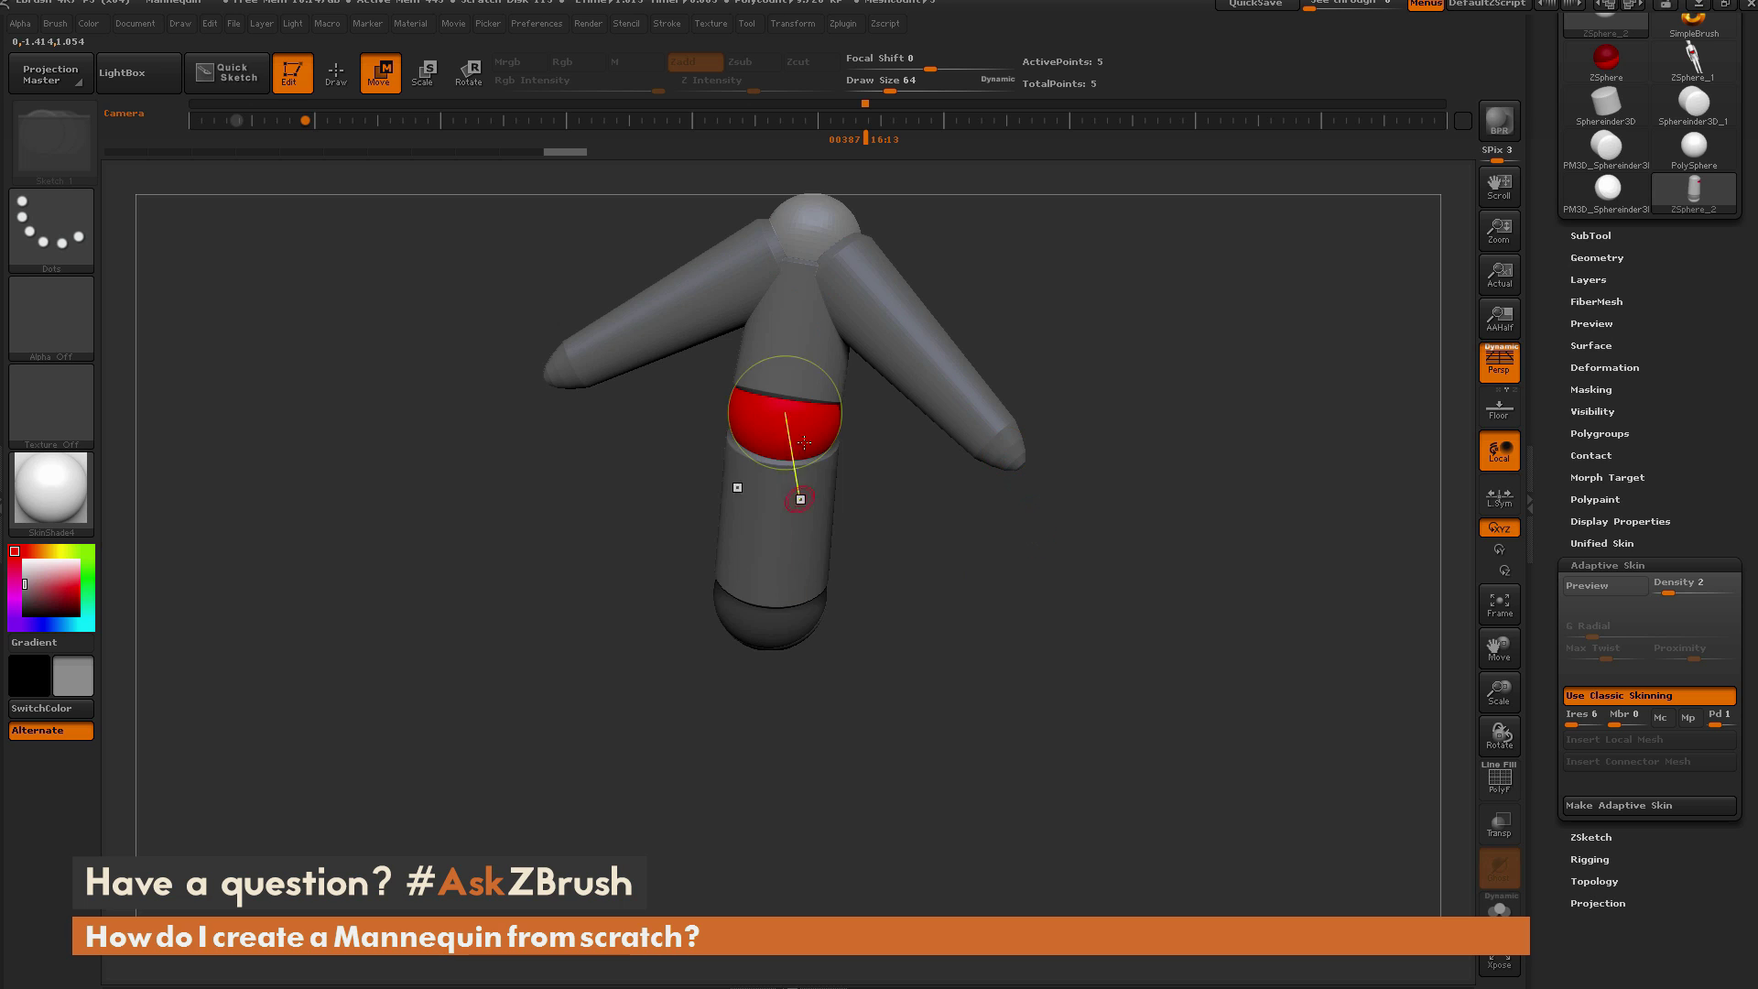
{"action": "key", "text": "a"}
{"action": "left_click_drag", "start_coordinate": [1025, 518], "coordinate": [1028, 483]}
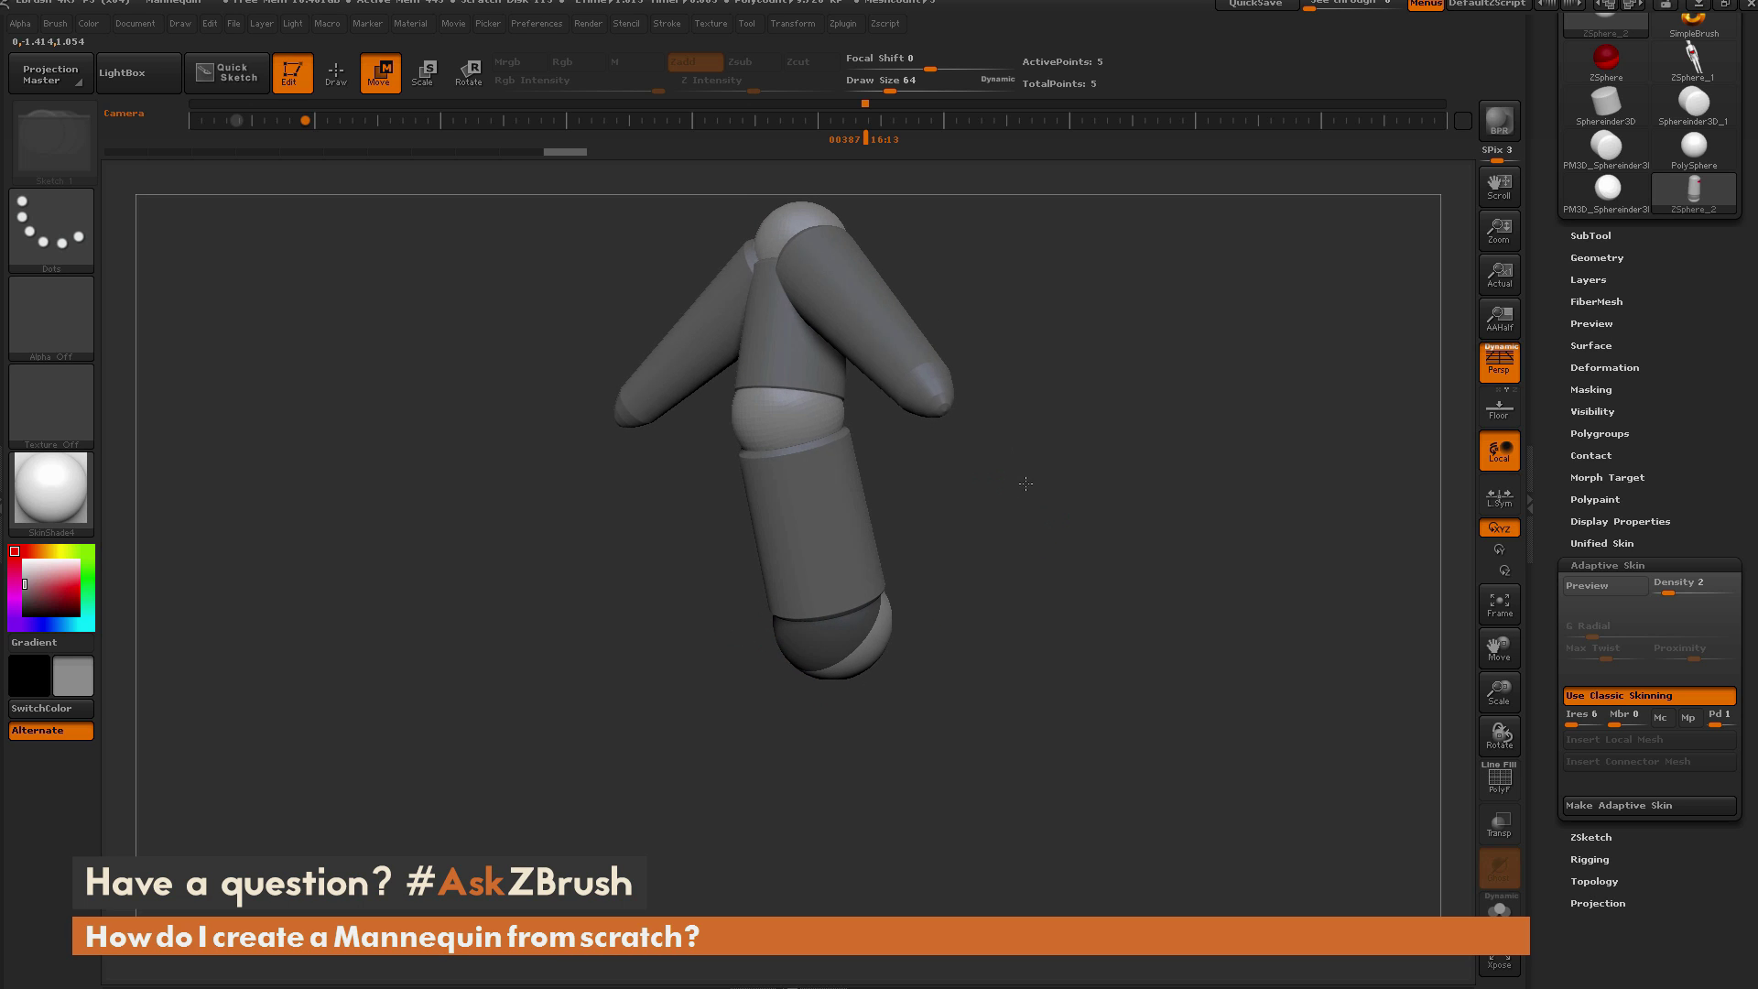
Add ZSpheres at both arm ends and pull them outward to form symmetrical forearms.
{"action": "key", "text": "q"}
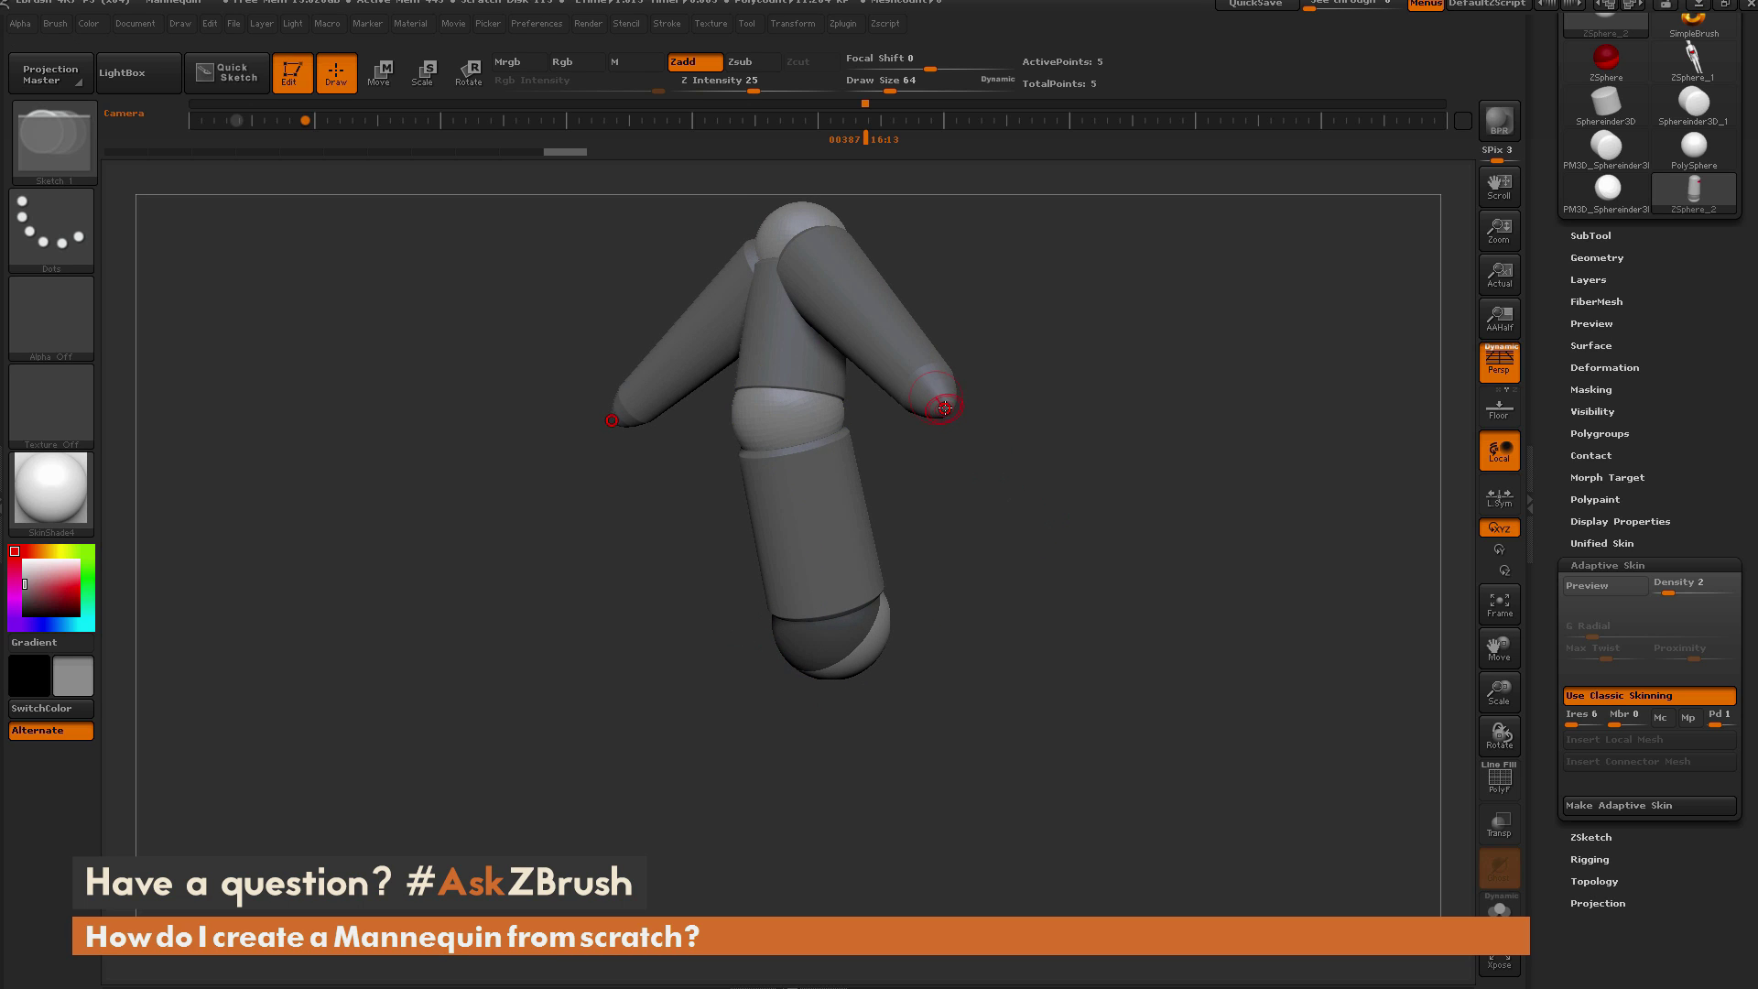
{"action": "left_click_drag", "start_coordinate": [945, 408], "coordinate": [951, 425]}
{"action": "mouse_move", "coordinate": [1003, 499]}
{"action": "left_mouse_down"}
{"action": "mouse_move", "coordinate": [1040, 521]}
{"action": "mouse_move", "coordinate": [1011, 482]}
{"action": "left_mouse_up"}
{"action": "key", "text": "w"}
{"action": "left_click_drag", "start_coordinate": [952, 420], "coordinate": [1124, 526]}
{"action": "left_click_drag", "start_coordinate": [1029, 728], "coordinate": [941, 671]}
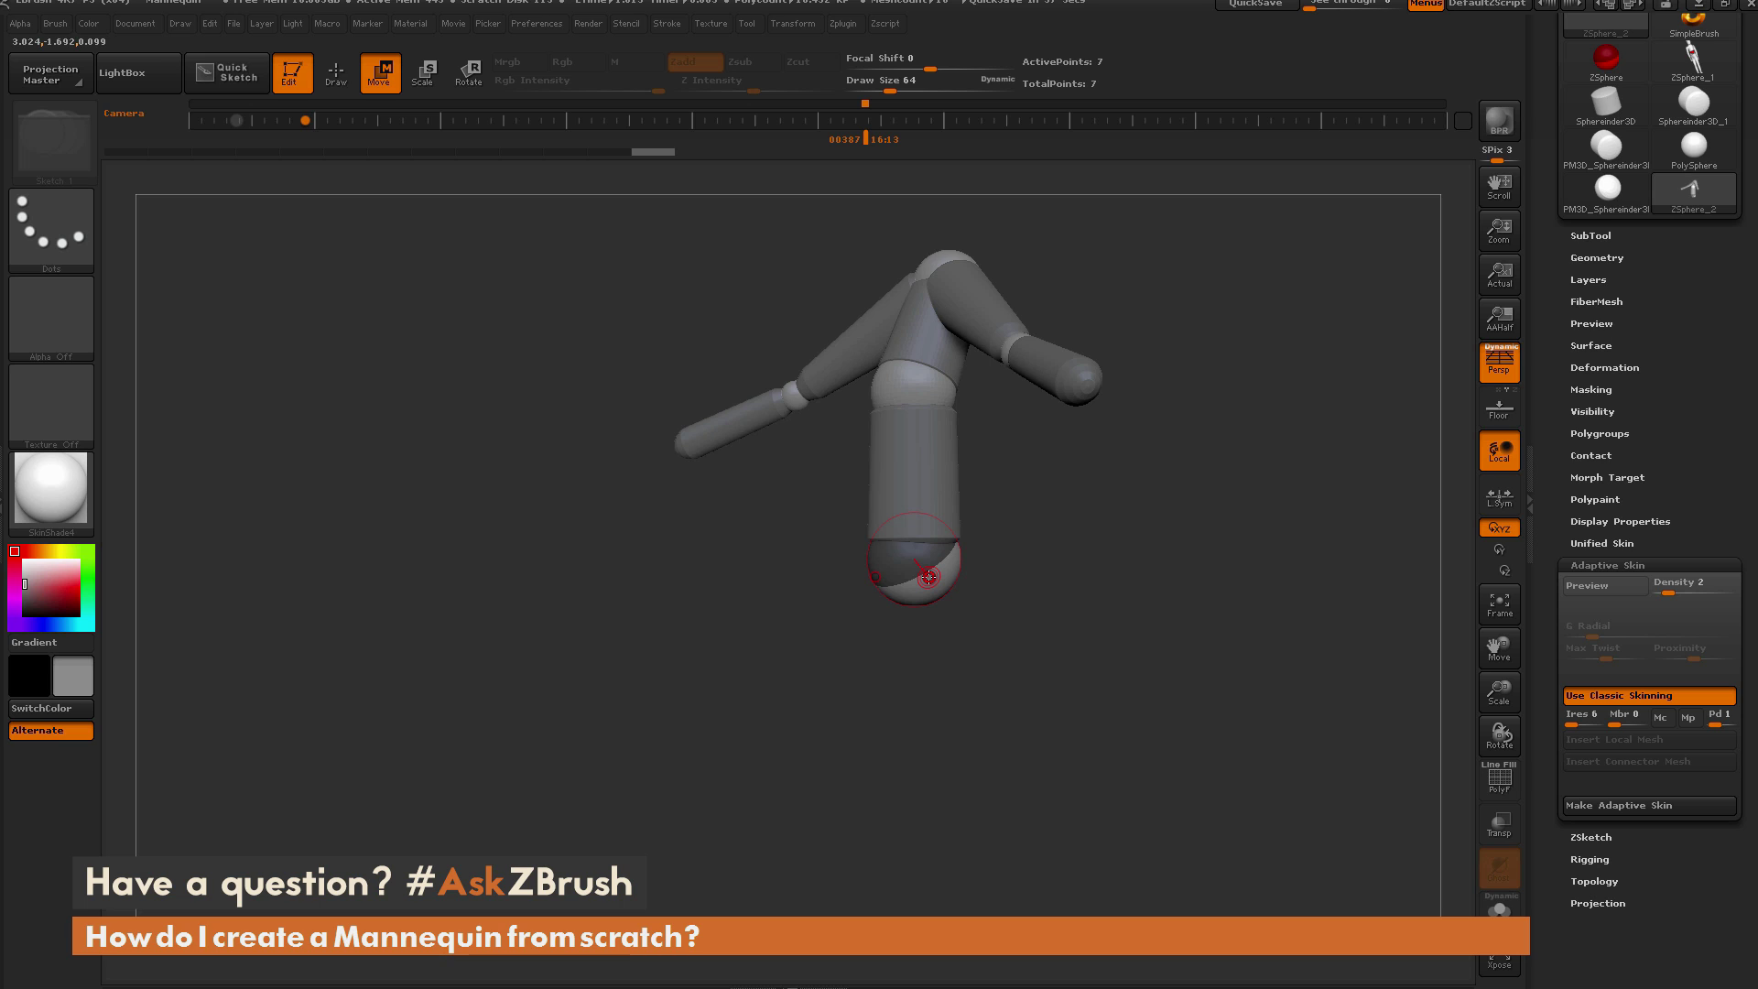
Add a symmetrical pair of hip ZSpheres branching from the base of the torso.
{"action": "key", "text": "q"}
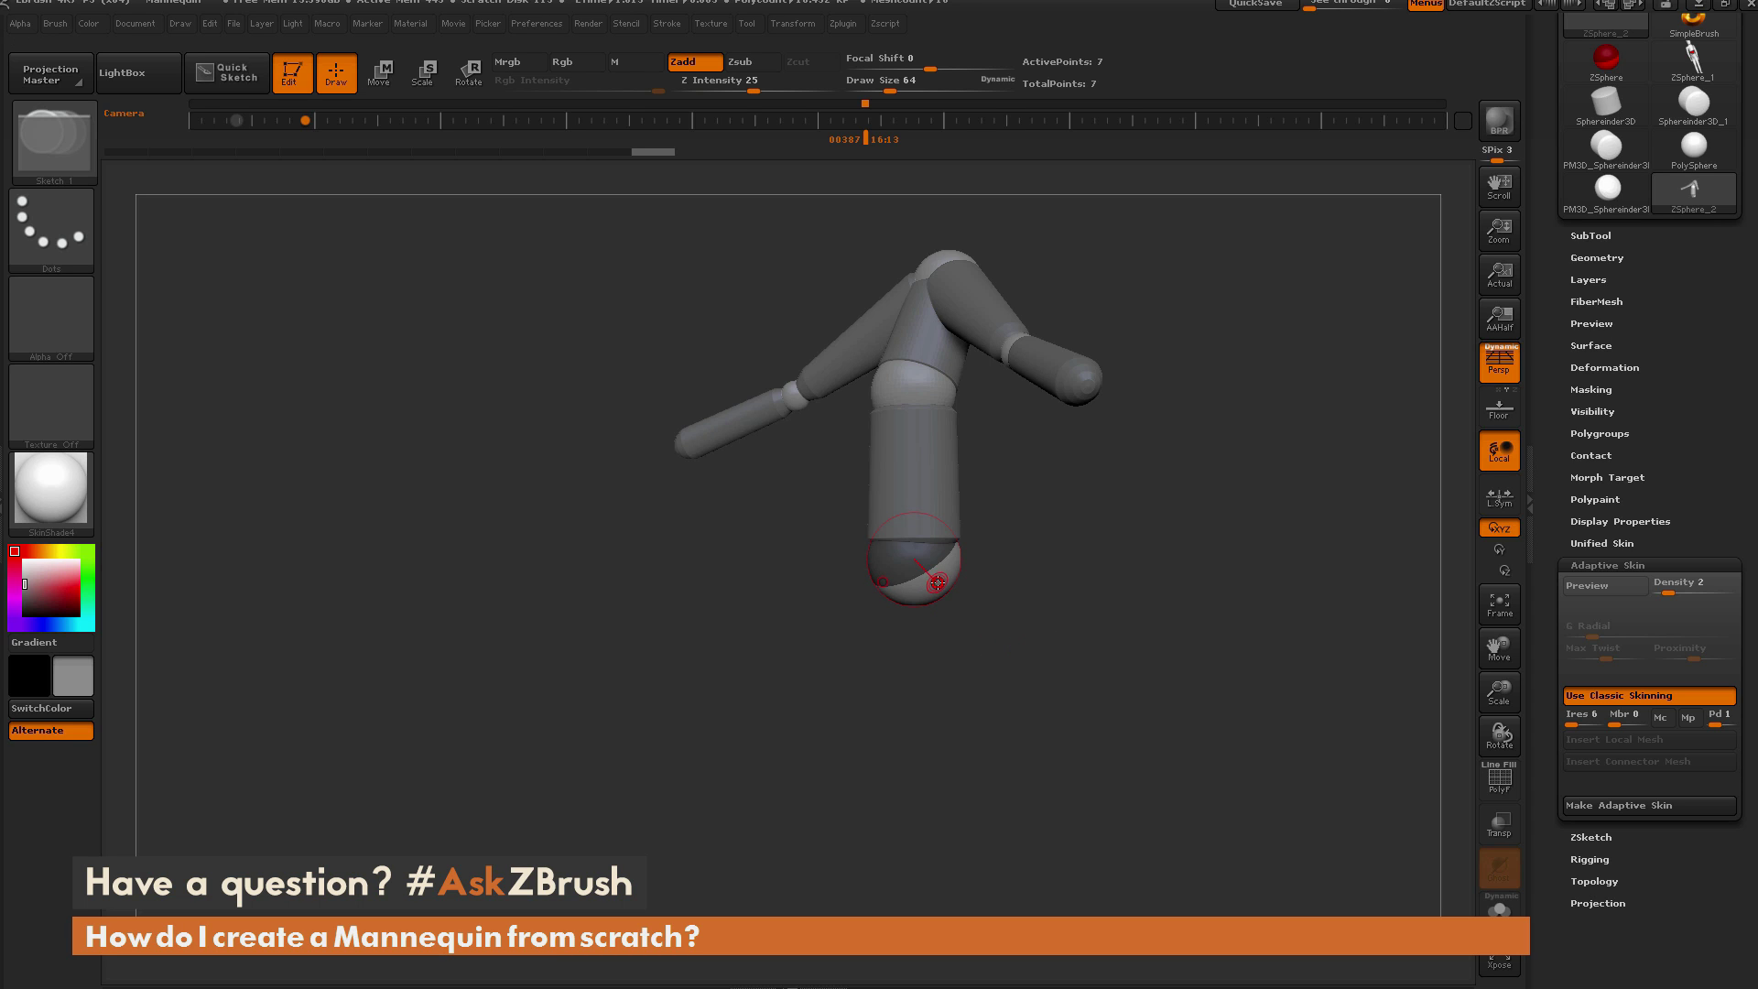
{"action": "left_click_drag", "start_coordinate": [937, 583], "coordinate": [958, 603]}
{"action": "mouse_move", "coordinate": [993, 679]}
{"action": "left_mouse_down"}
{"action": "mouse_move", "coordinate": [1033, 685]}
{"action": "mouse_move", "coordinate": [993, 608]}
{"action": "mouse_move", "coordinate": [970, 651]}
{"action": "mouse_move", "coordinate": [928, 632]}
{"action": "mouse_move", "coordinate": [981, 640]}
{"action": "left_mouse_up"}
{"action": "key", "text": "w"}
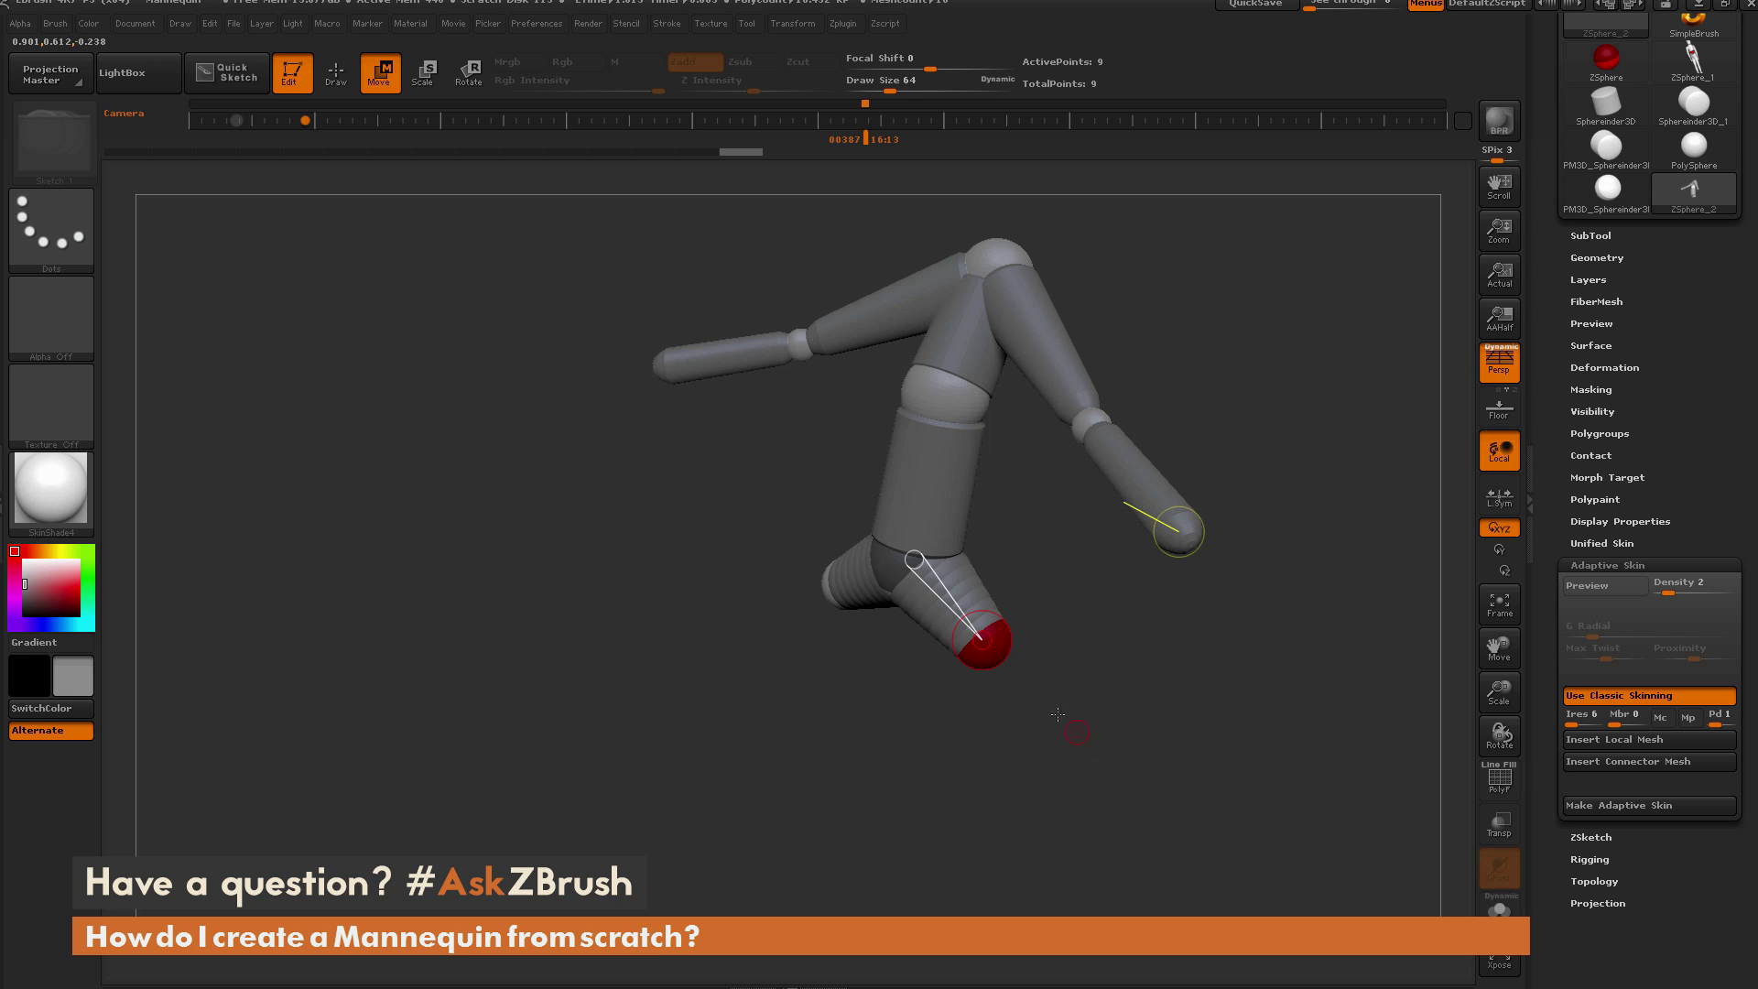
Select a hip ZSphere and insert the second PM3D_Sphereinder3D mesh as the connector for the hip segments.
{"action": "left_click", "coordinate": [977, 661]}
{"action": "left_click", "coordinate": [1624, 763]}
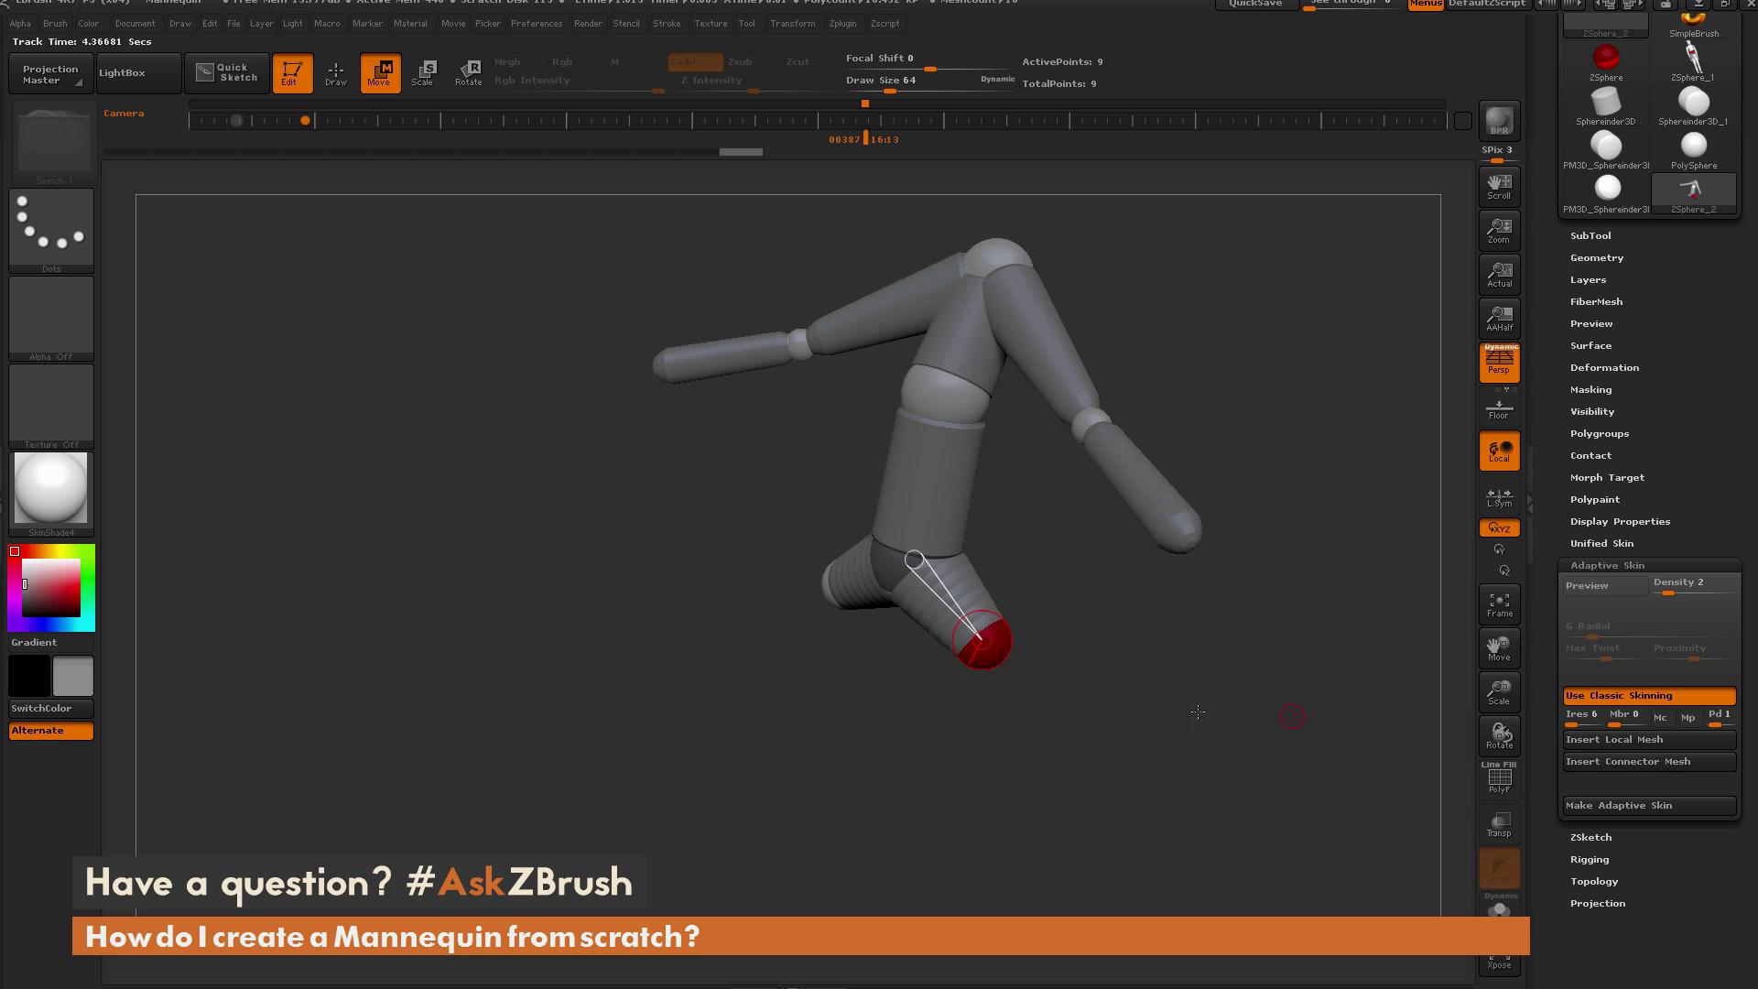
{"action": "left_click", "coordinate": [1624, 762]}
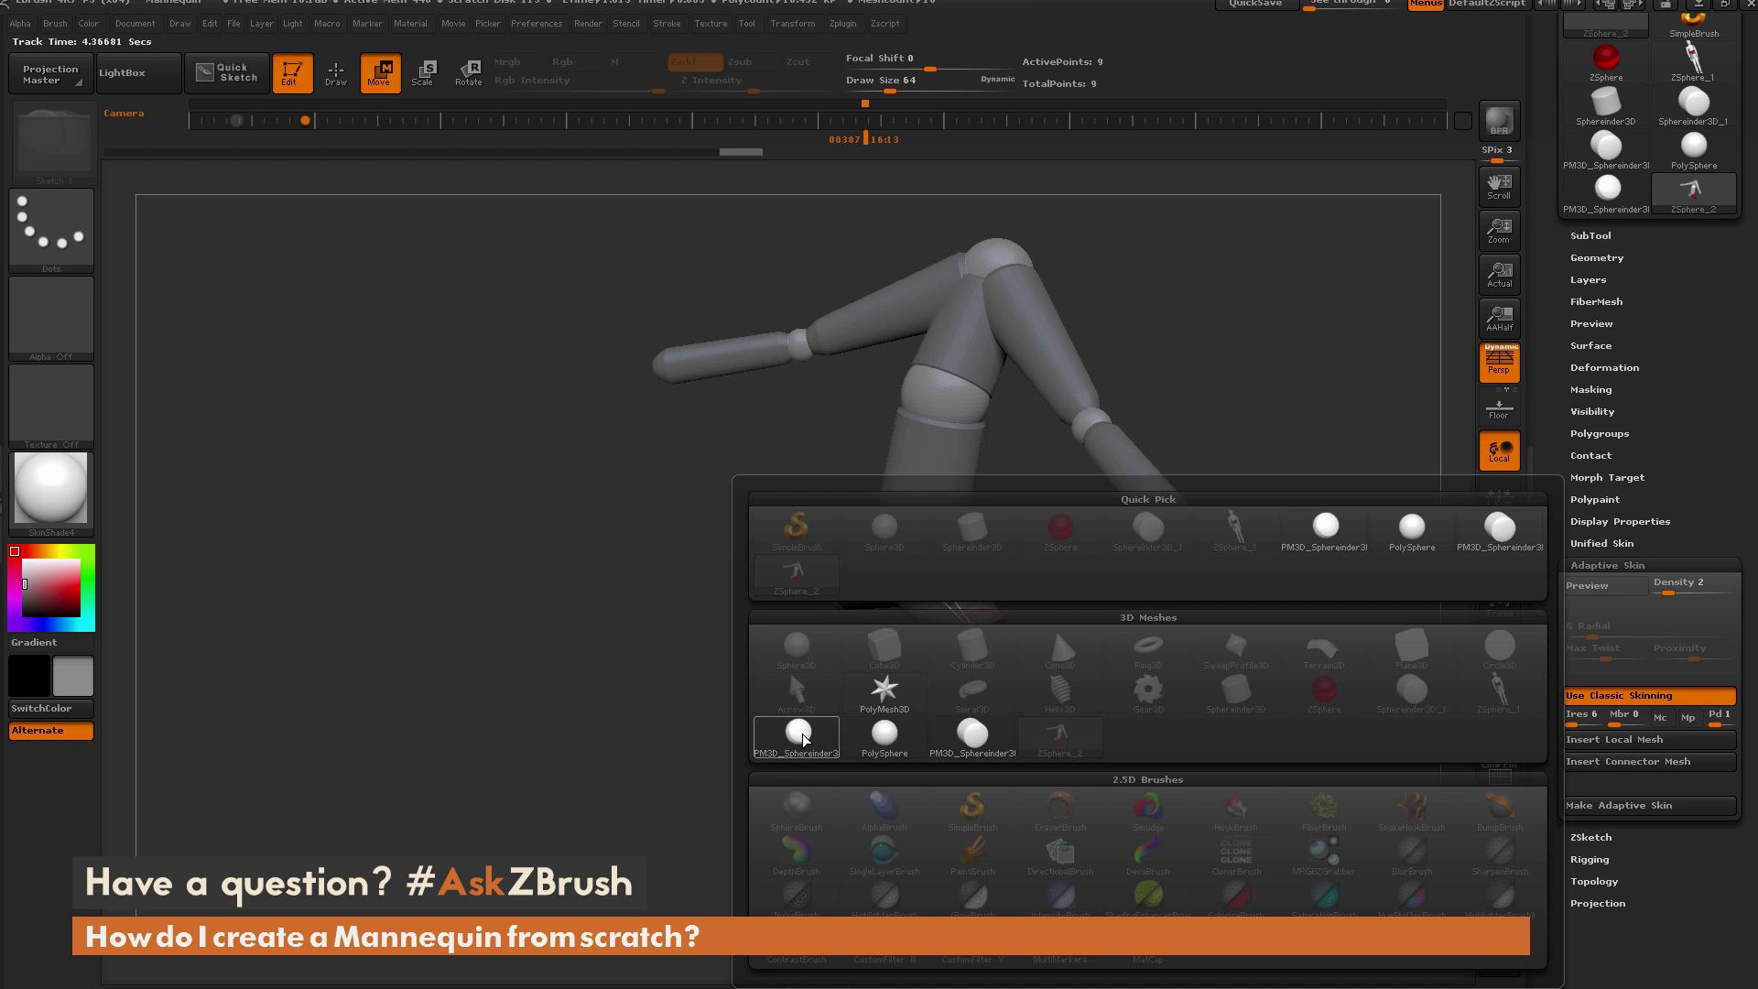
{"action": "left_click", "coordinate": [975, 731]}
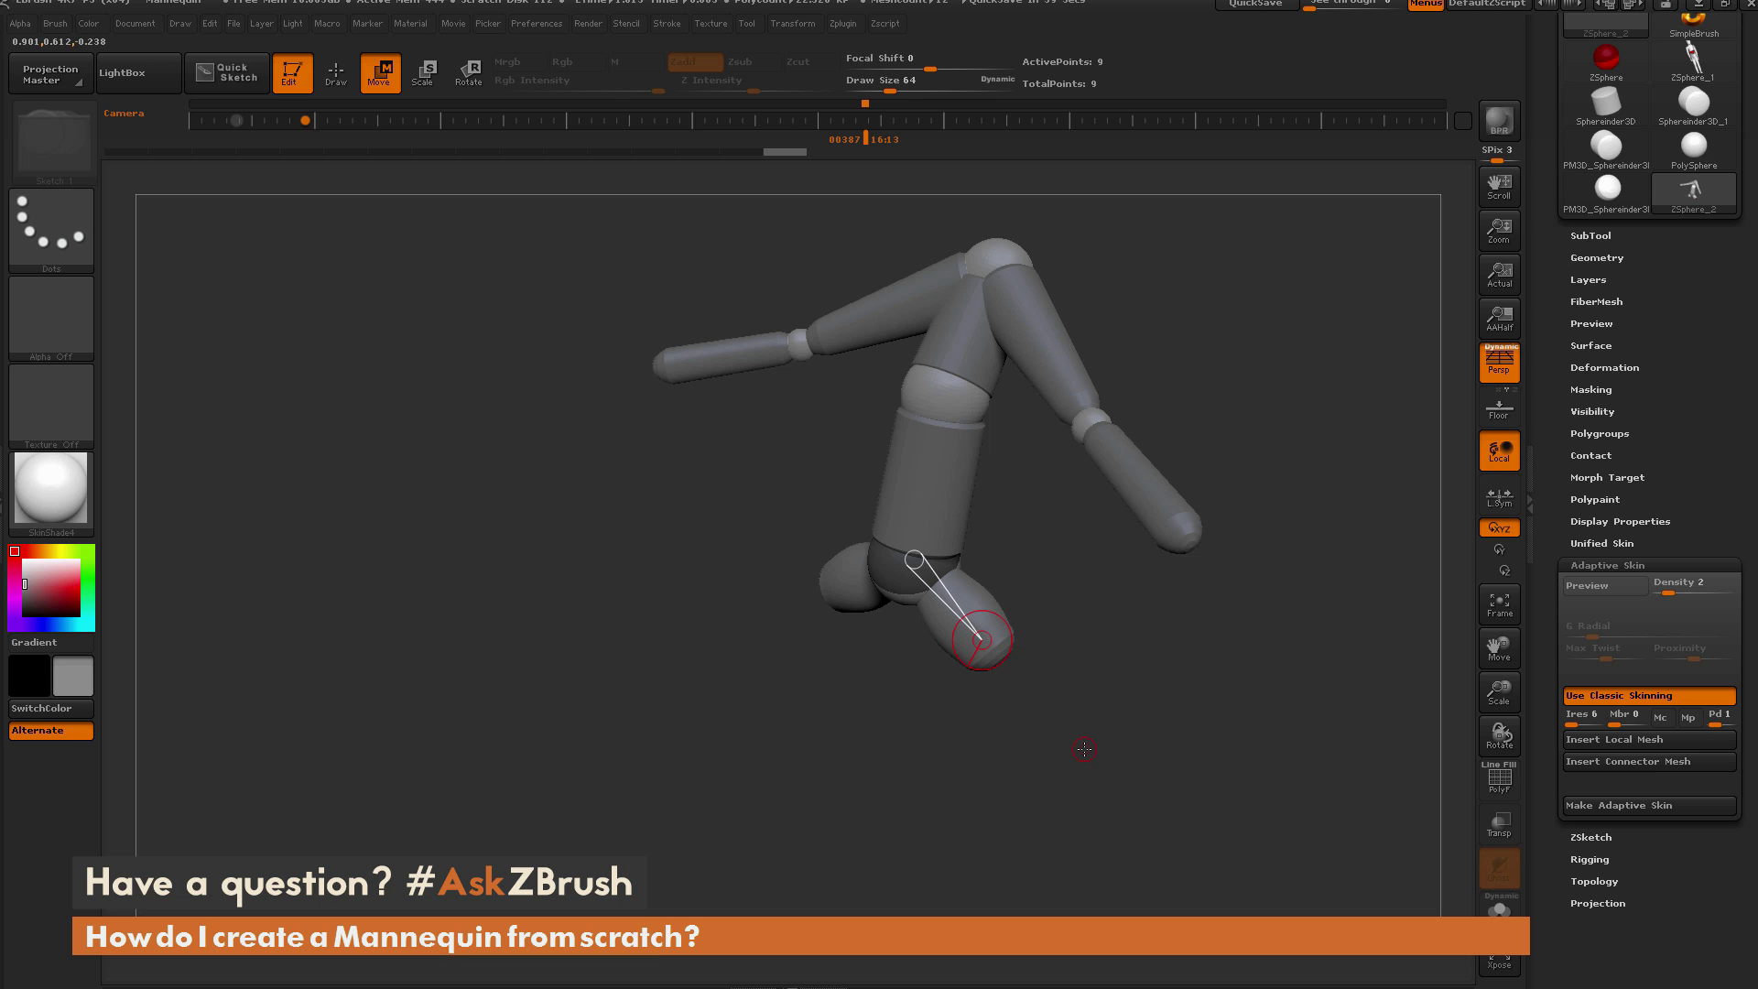
{"action": "left_click_drag", "start_coordinate": [1084, 749], "coordinate": [1101, 737]}
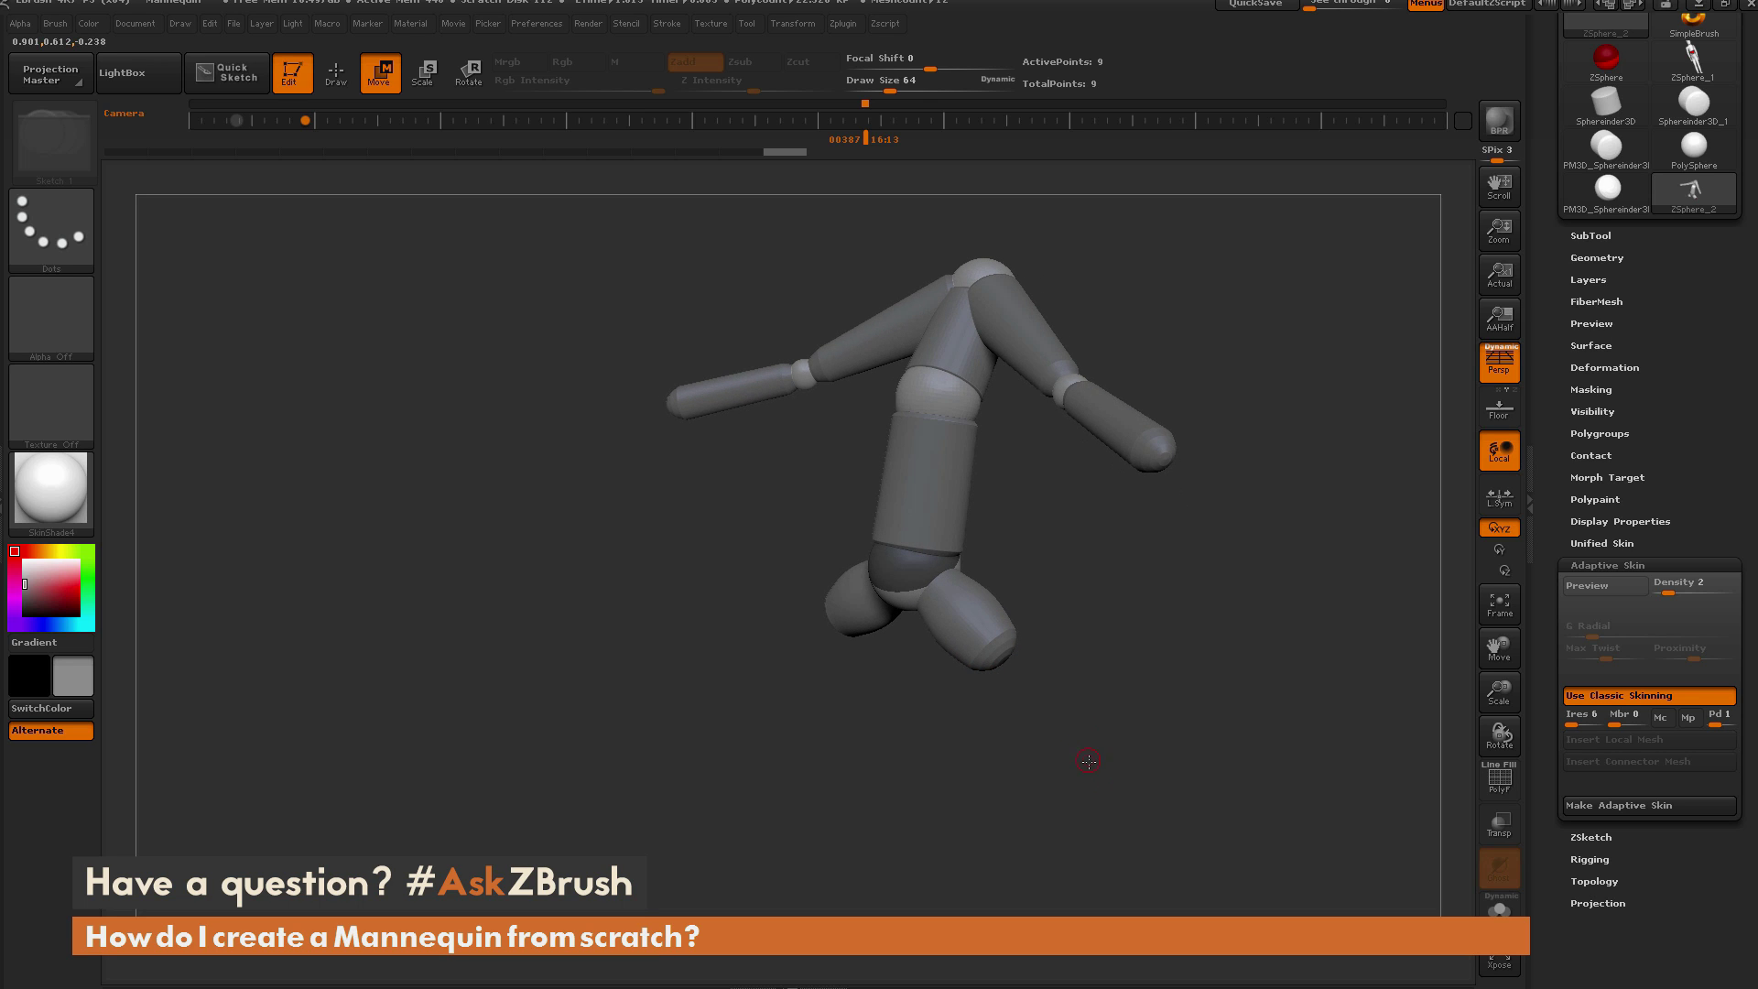
Extend a symmetrical pair of legs outward and down from the hip ZSpheres.
{"action": "key", "text": "q"}
{"action": "mouse_move", "coordinate": [1004, 661]}
{"action": "left_mouse_down"}
{"action": "mouse_move", "coordinate": [1085, 801]}
{"action": "mouse_move", "coordinate": [1144, 795]}
{"action": "left_mouse_up"}
{"action": "key", "text": "w"}
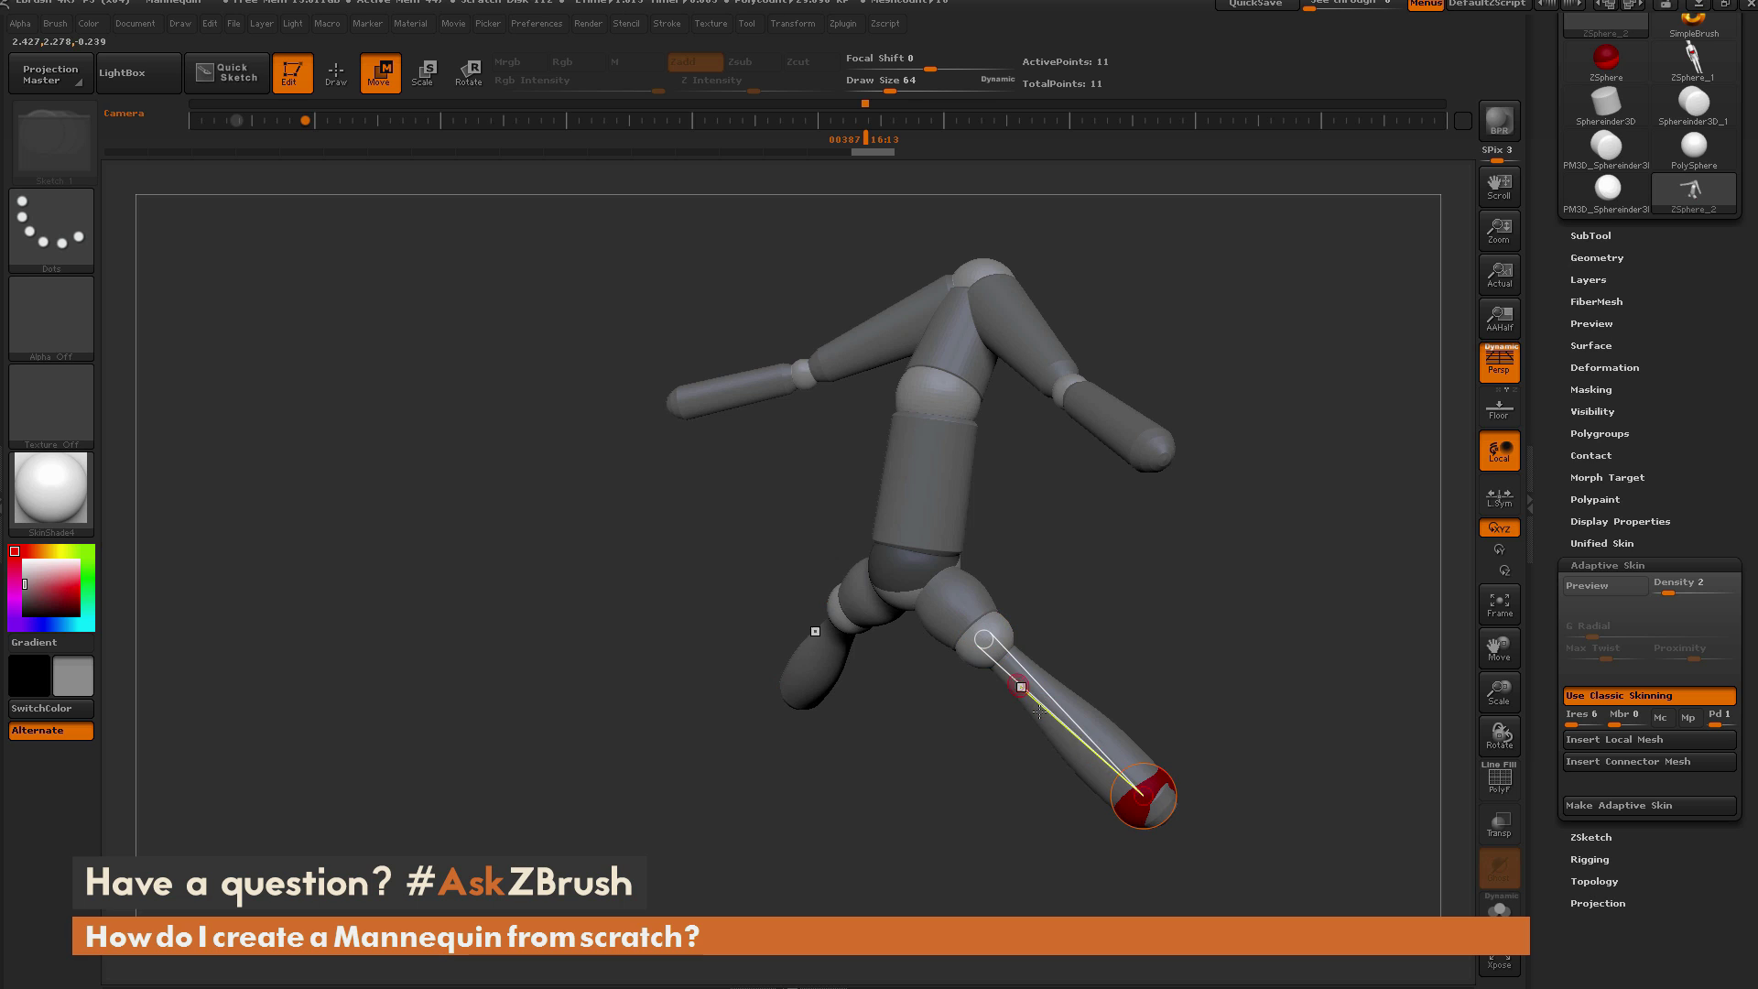
Reposition the hip and leg ZSpheres symmetrically to spread the mannequin's legs into a wide stance.
{"action": "left_click_drag", "start_coordinate": [1176, 722], "coordinate": [1226, 684]}
{"action": "left_click_drag", "start_coordinate": [987, 641], "coordinate": [1062, 658]}
{"action": "left_click_drag", "start_coordinate": [1125, 825], "coordinate": [1105, 882]}
{"action": "left_click_drag", "start_coordinate": [1207, 773], "coordinate": [1291, 734], "text": "alt"}
{"action": "left_click_drag", "start_coordinate": [1125, 605], "coordinate": [1170, 586]}
{"action": "left_click_drag", "start_coordinate": [1131, 517], "coordinate": [1201, 492]}
{"action": "left_click_drag", "start_coordinate": [1281, 703], "coordinate": [1224, 678], "text": "shift"}
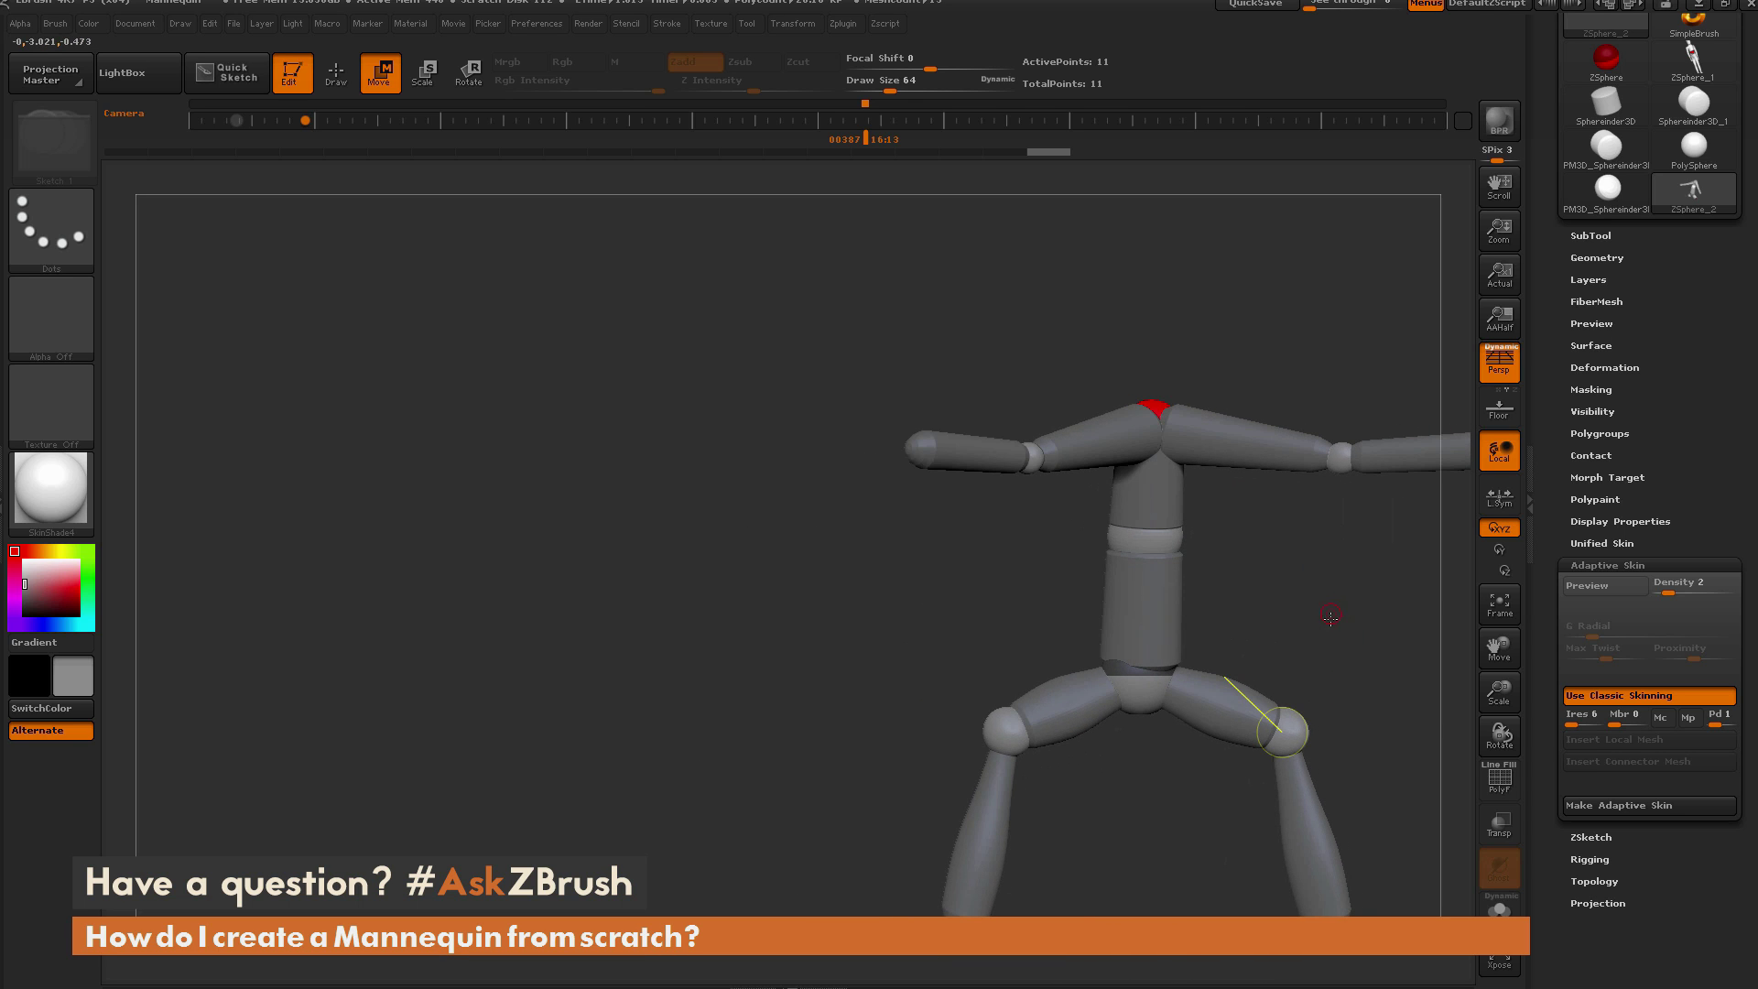
Pose both arms symmetrically by moving the upper arm segments and elbow ZSpheres.
{"action": "left_click_drag", "start_coordinate": [1330, 618], "coordinate": [1071, 714], "text": "alt"}
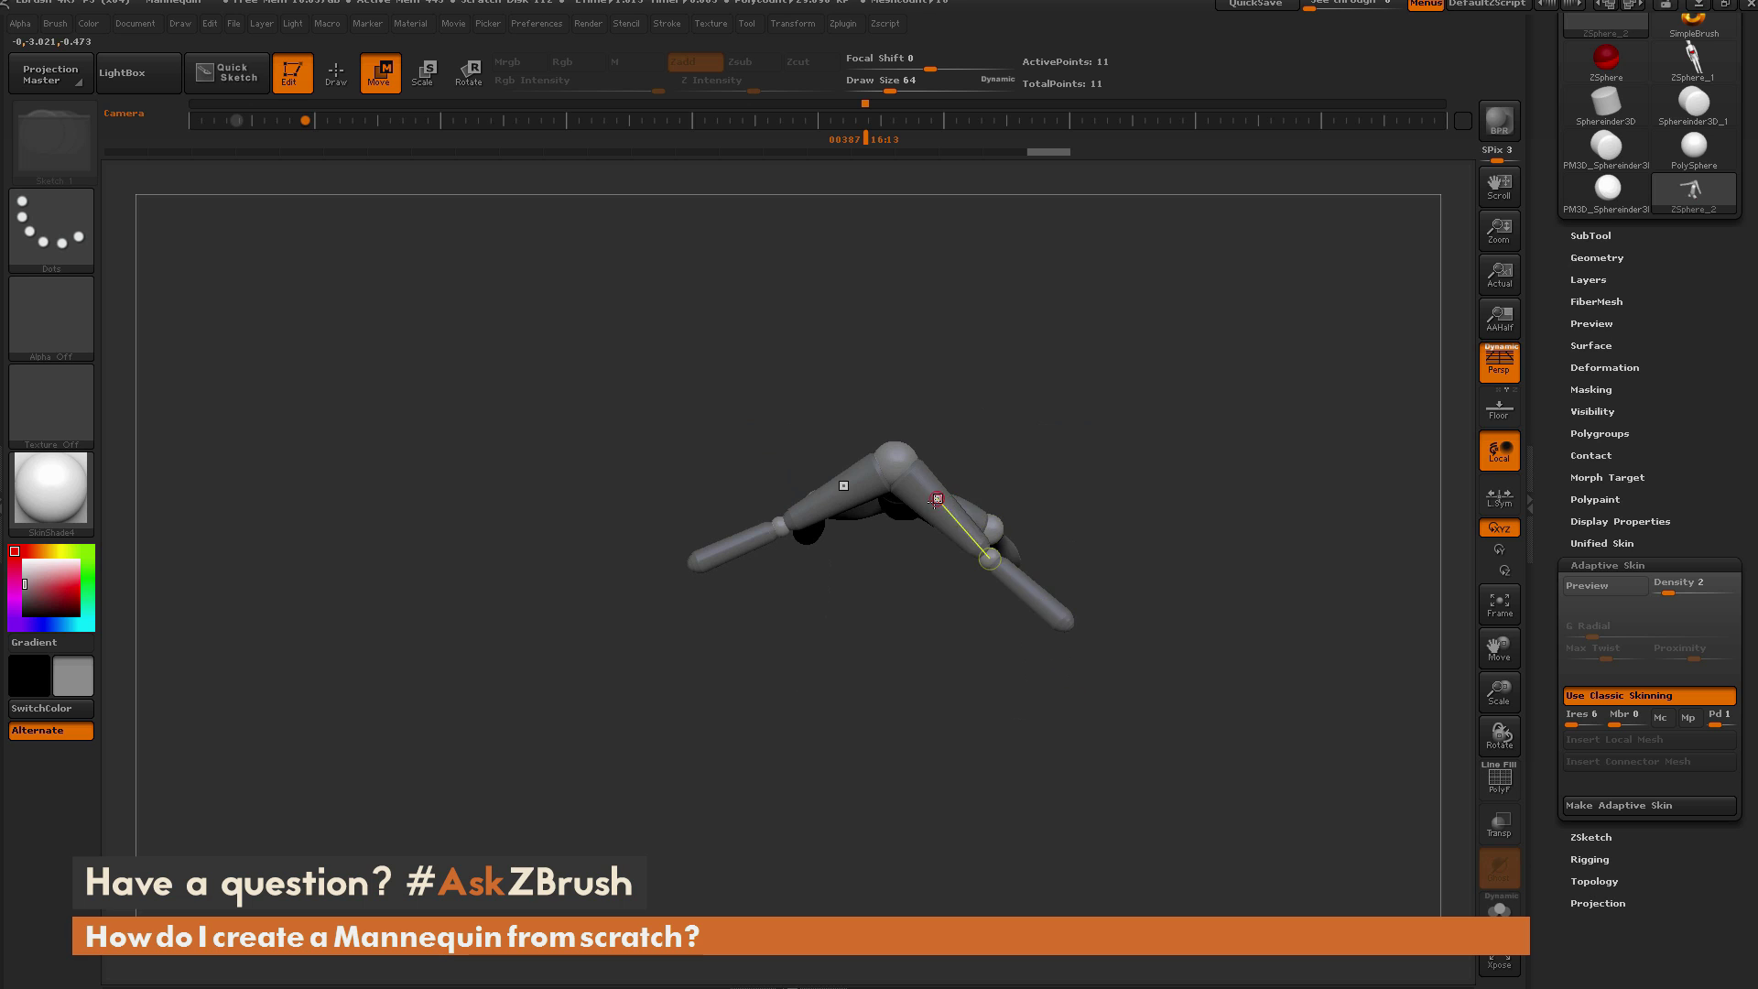
{"action": "left_click_drag", "start_coordinate": [936, 500], "coordinate": [958, 438]}
{"action": "left_click_drag", "start_coordinate": [1133, 705], "coordinate": [1157, 593]}
{"action": "left_click_drag", "start_coordinate": [960, 447], "coordinate": [961, 476]}
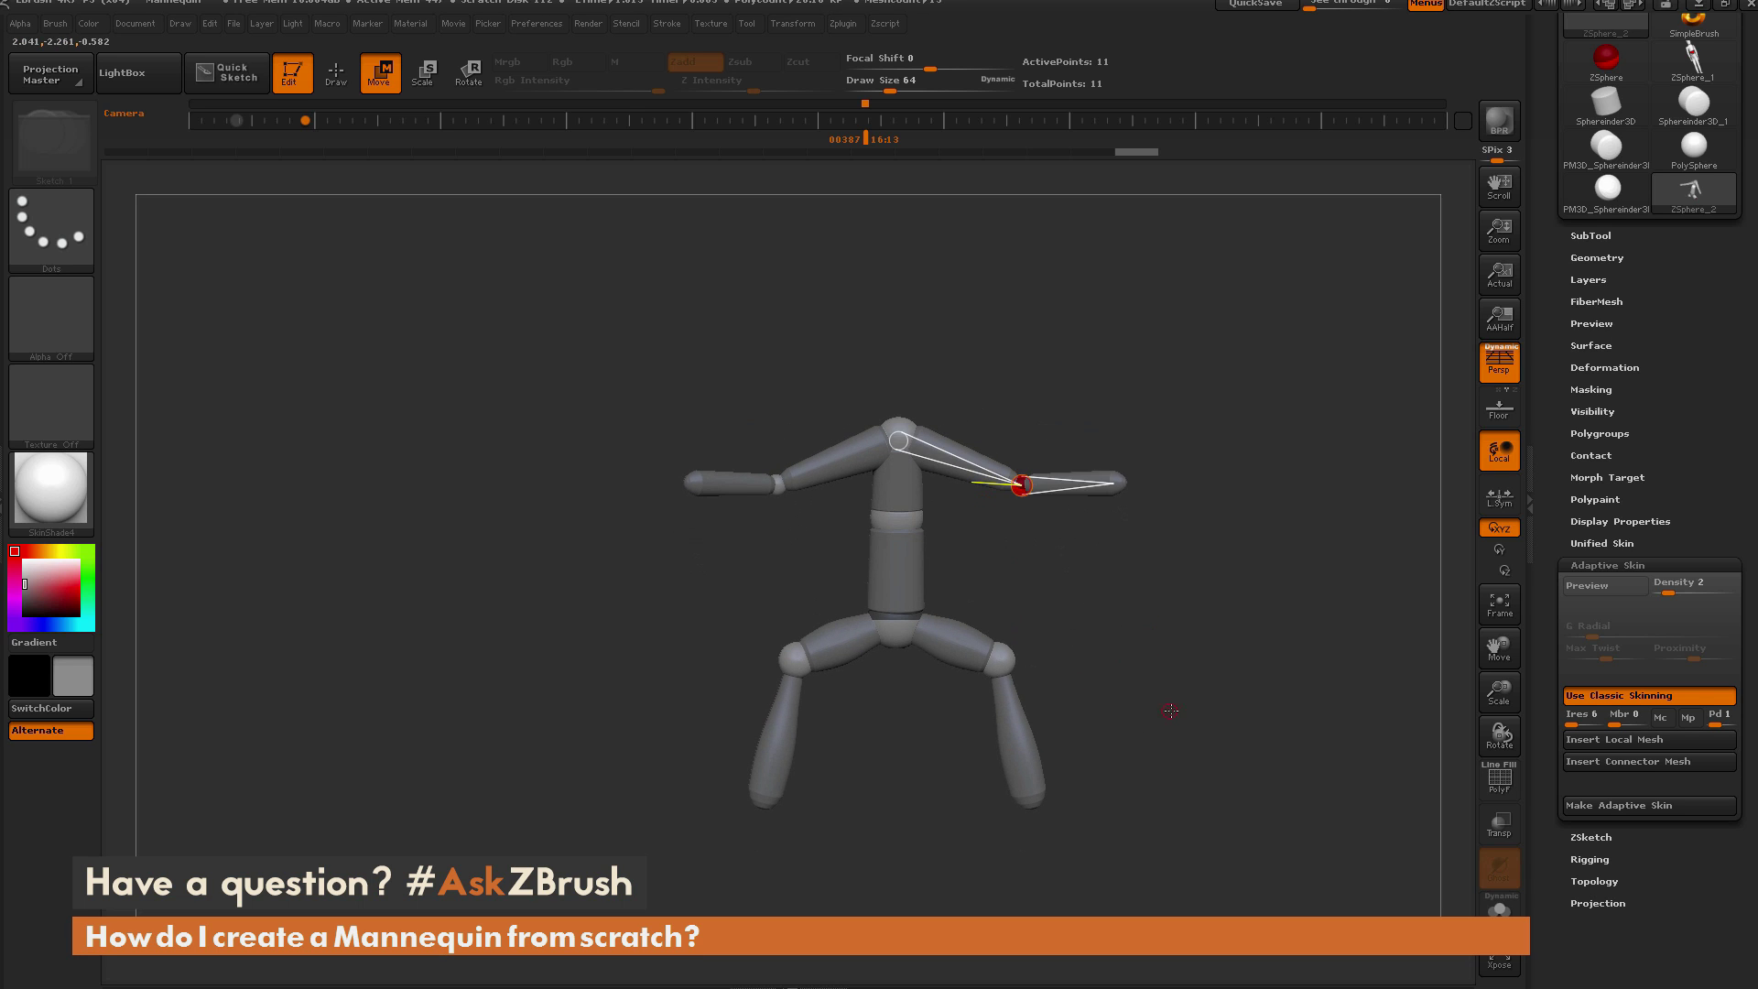
{"action": "left_click_drag", "start_coordinate": [1176, 710], "coordinate": [1158, 641], "text": "alt"}
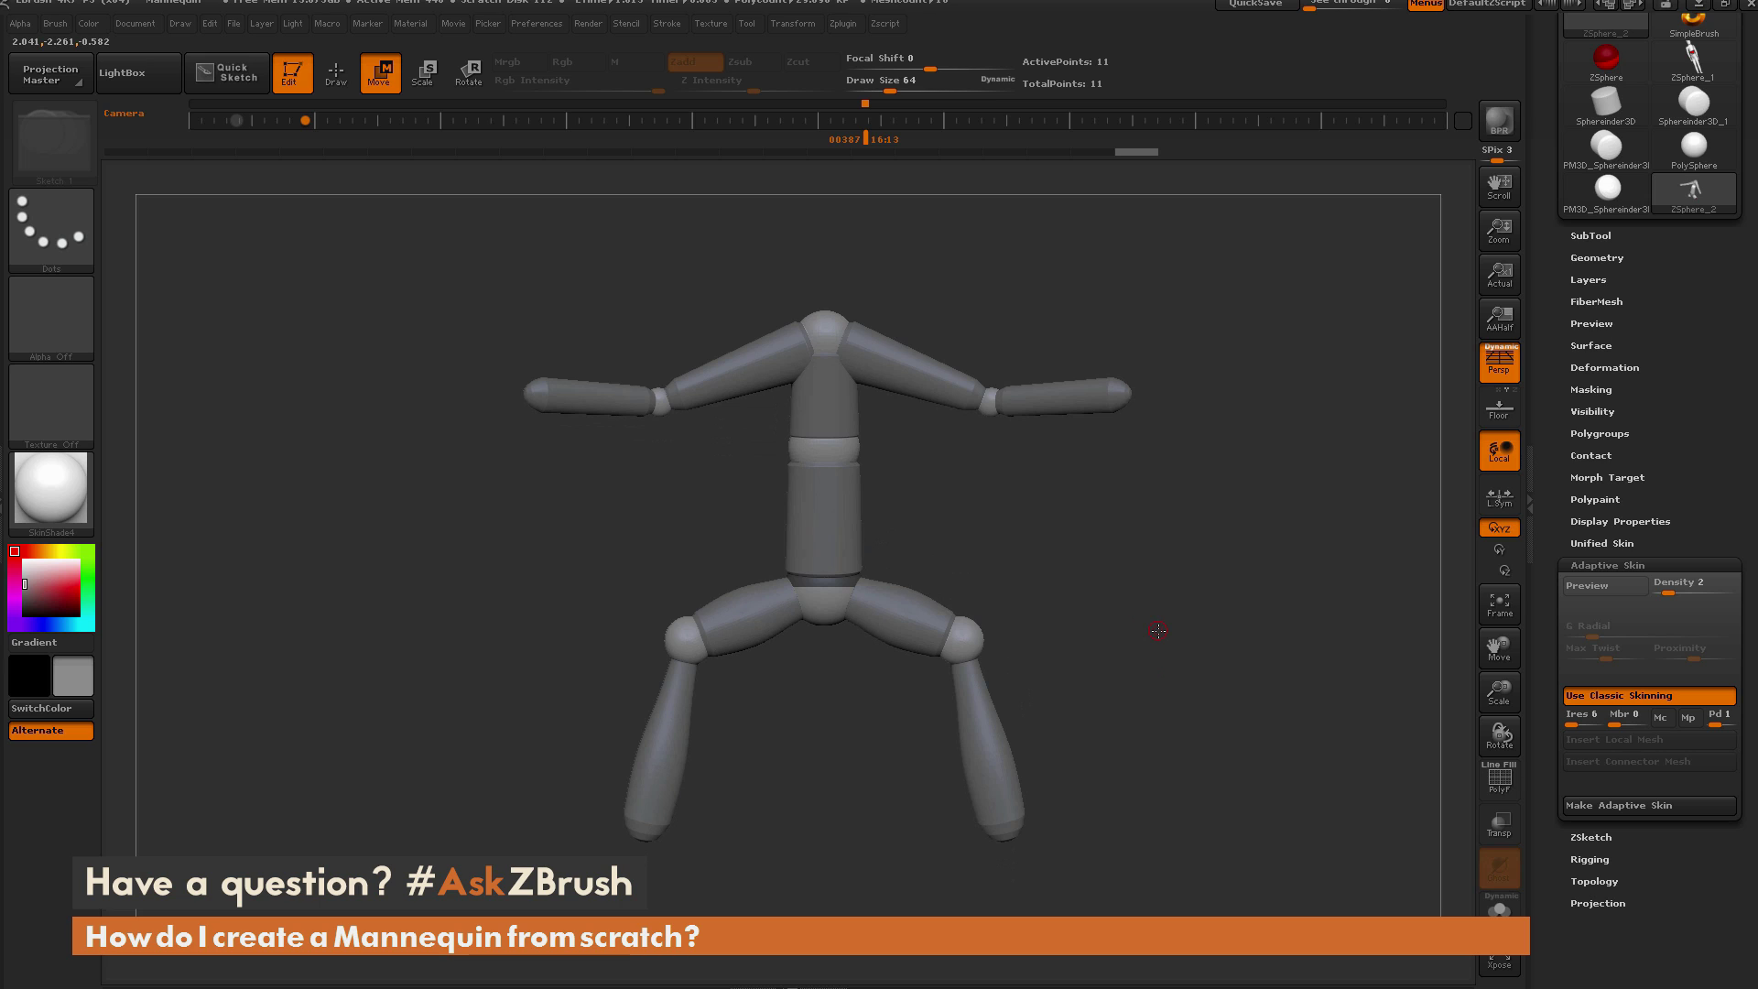
Preview the mannequin's adaptive skin and display its polyframe to examine the mesh of the torso, hips and arms.
{"action": "key", "text": "a"}
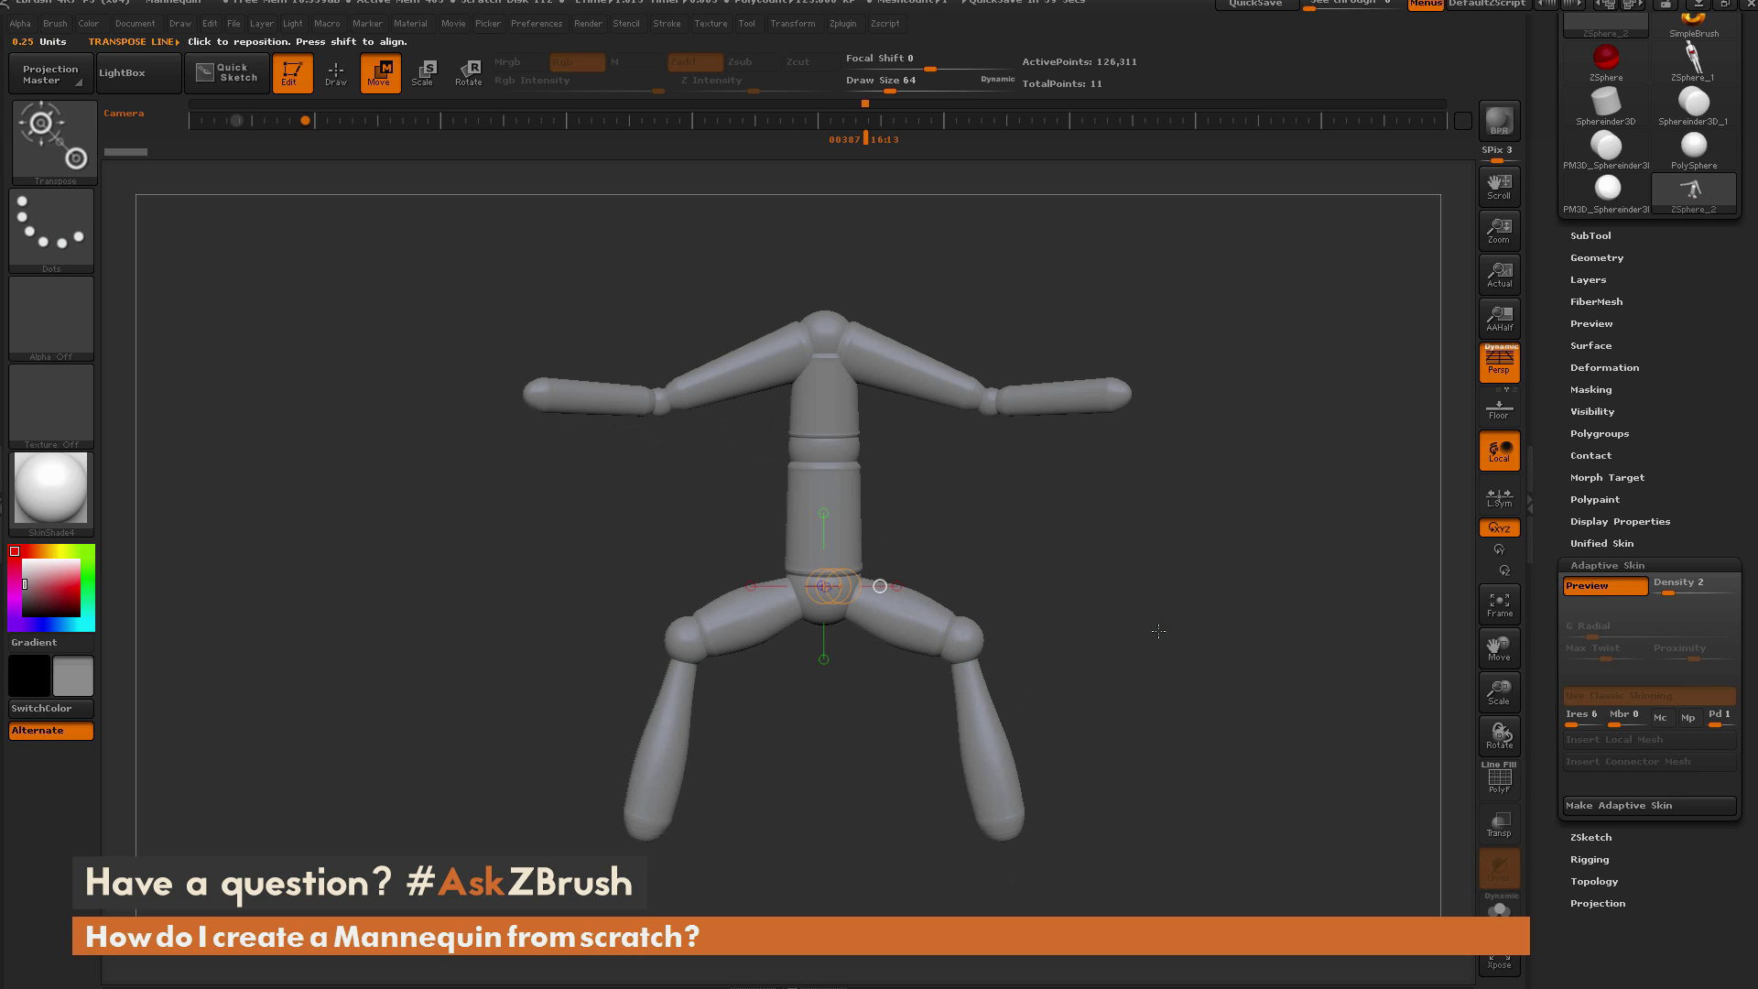
{"action": "key", "text": "q"}
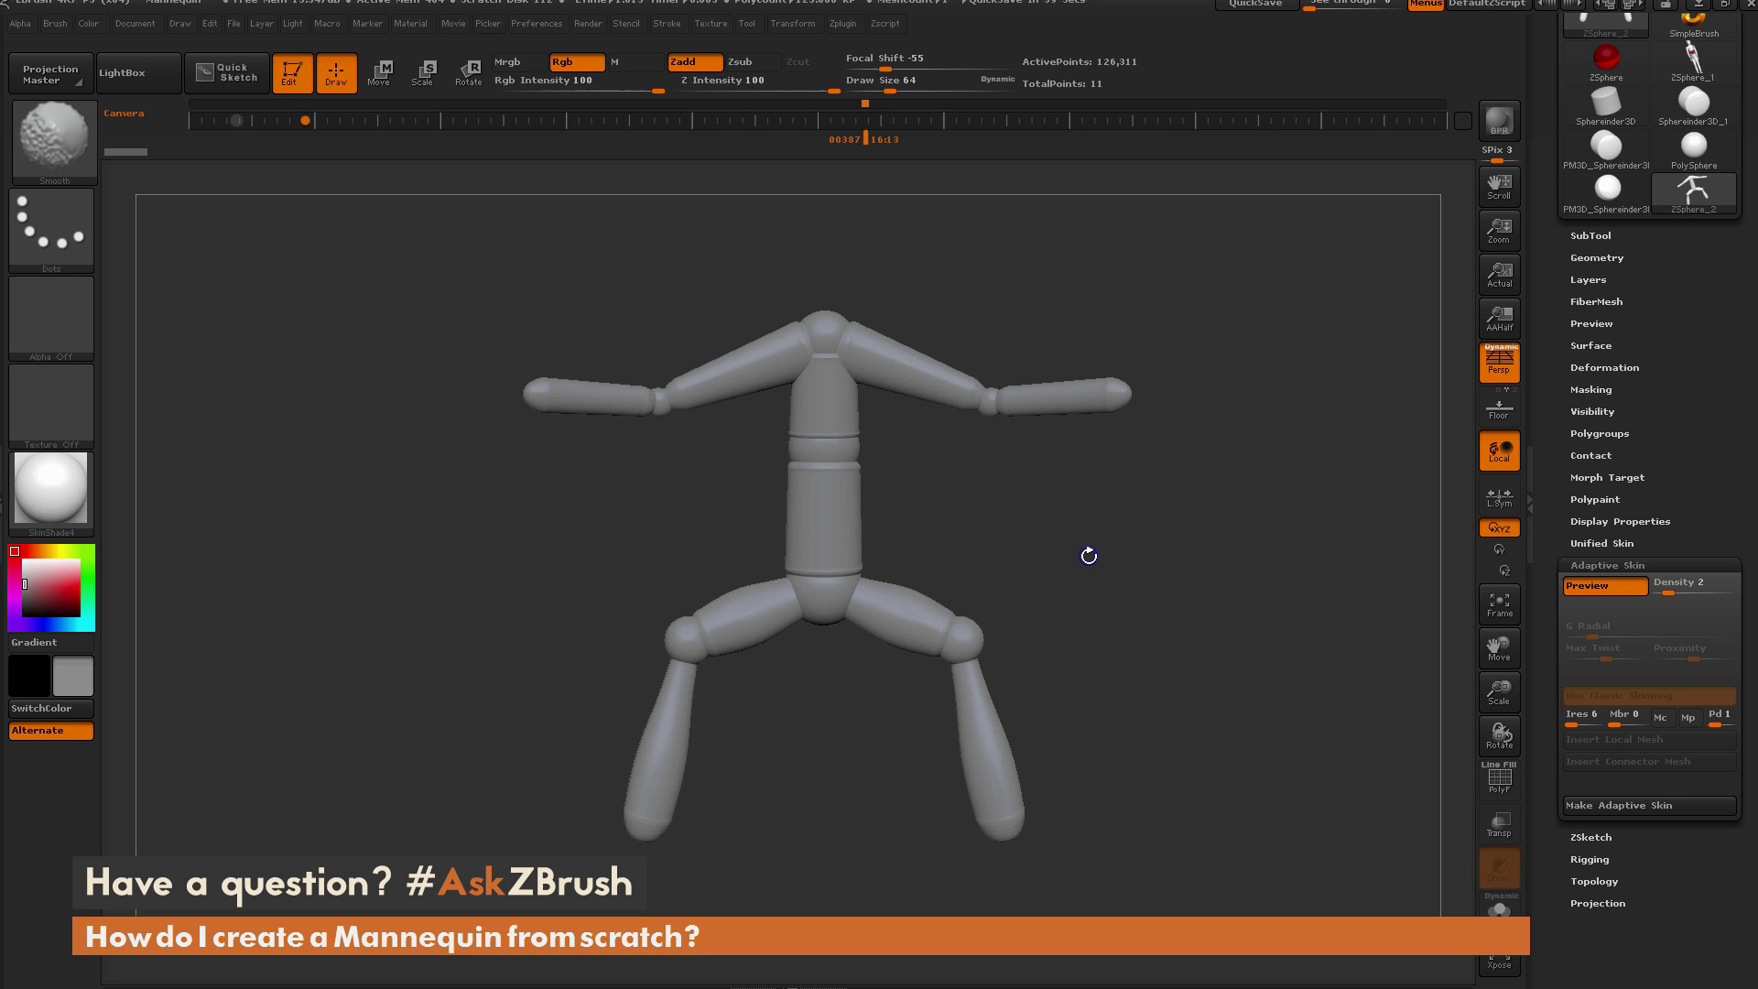
{"action": "key", "text": "shift+f"}
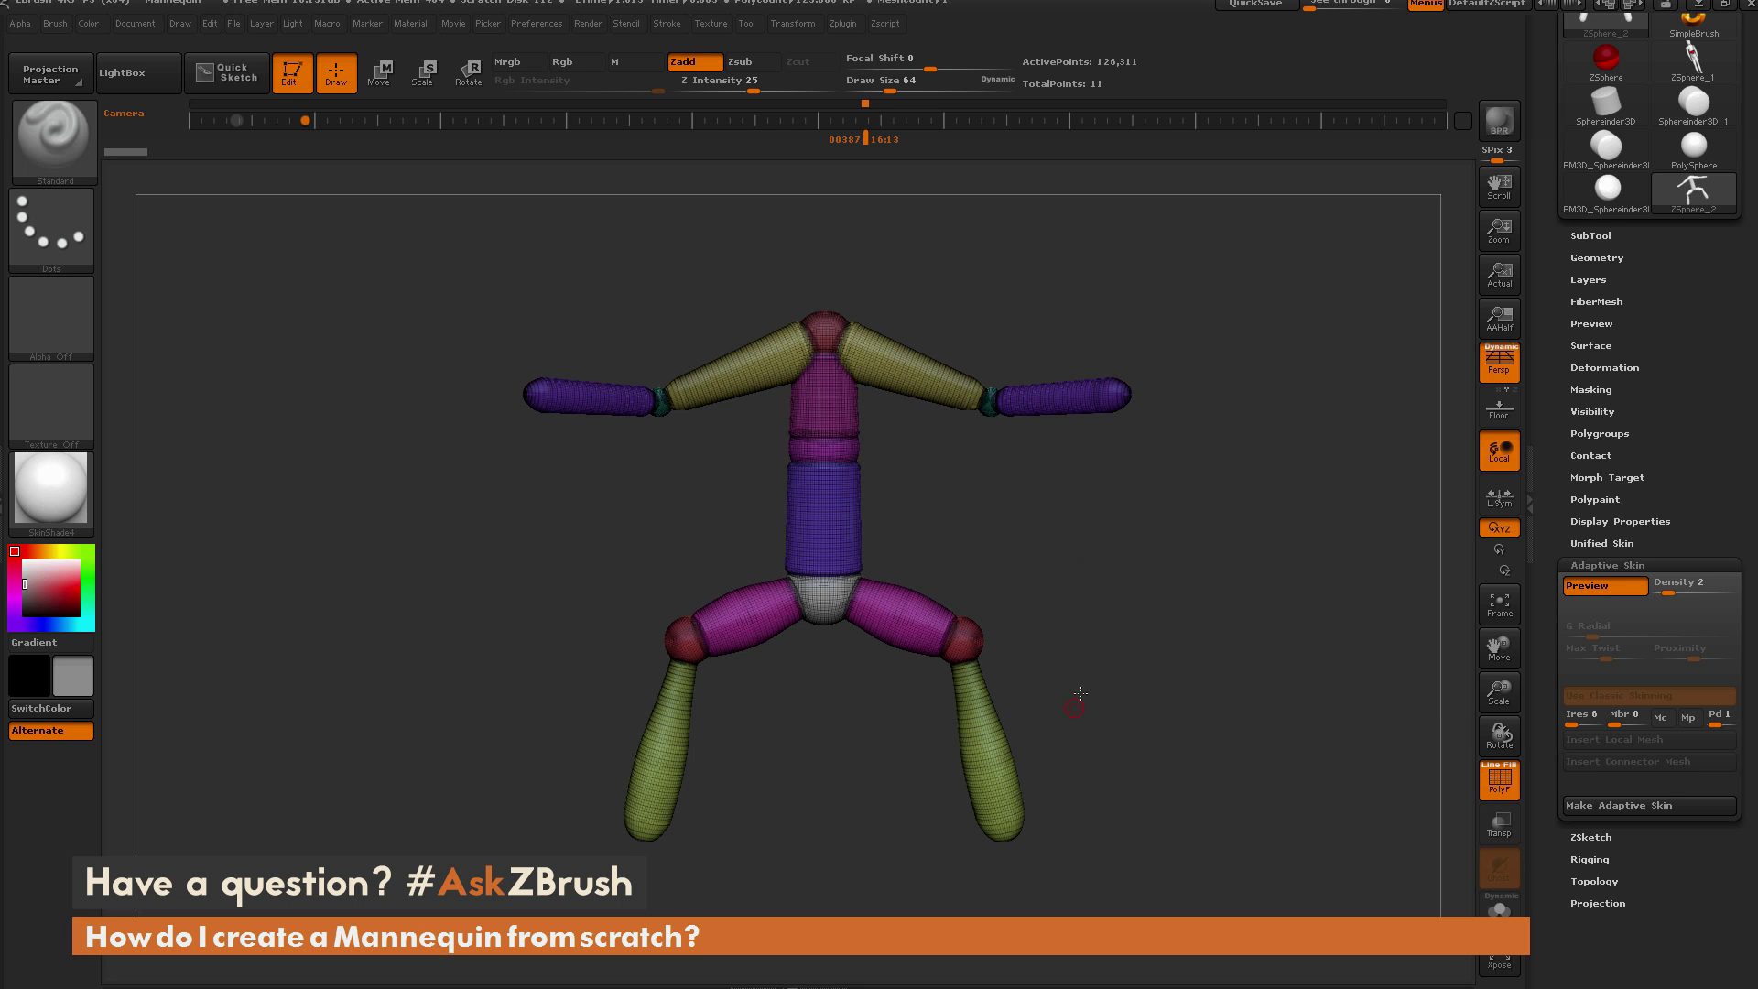
{"action": "right_click_drag", "start_coordinate": [1086, 682], "coordinate": [1118, 624], "text": "alt"}
{"action": "right_click_drag", "start_coordinate": [945, 577], "coordinate": [1126, 609], "text": "ctrl"}
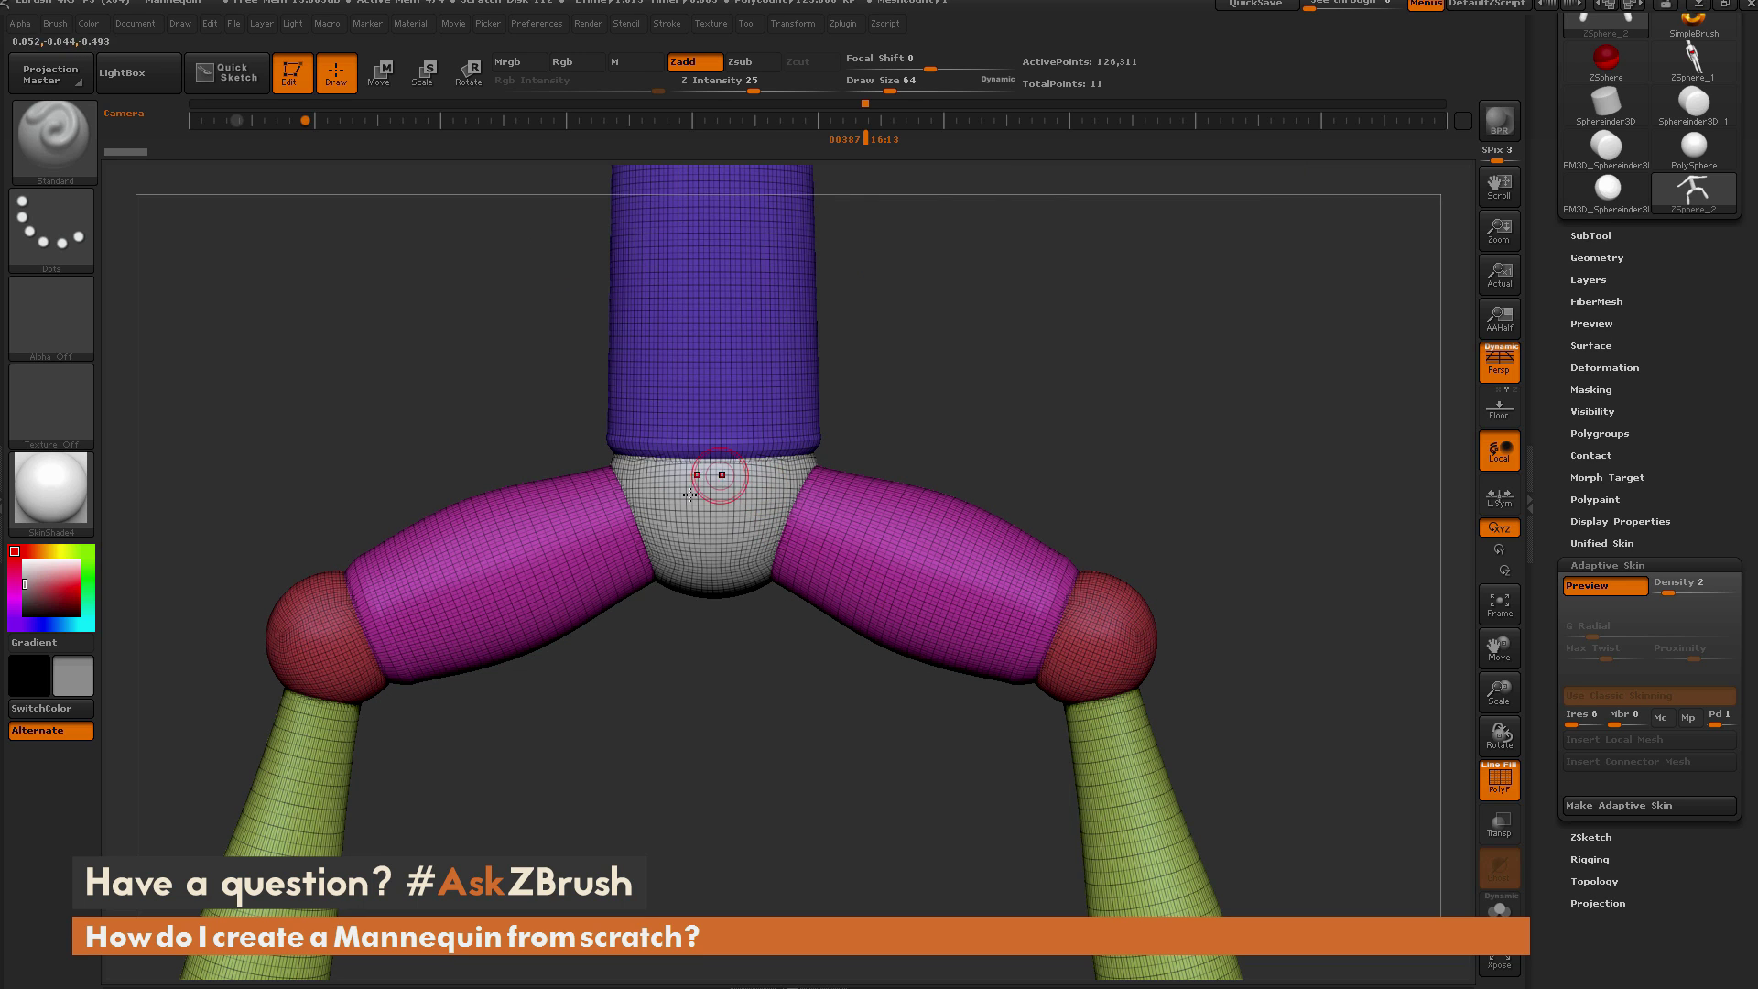
{"action": "right_click_drag", "start_coordinate": [897, 457], "coordinate": [862, 753], "text": "alt"}
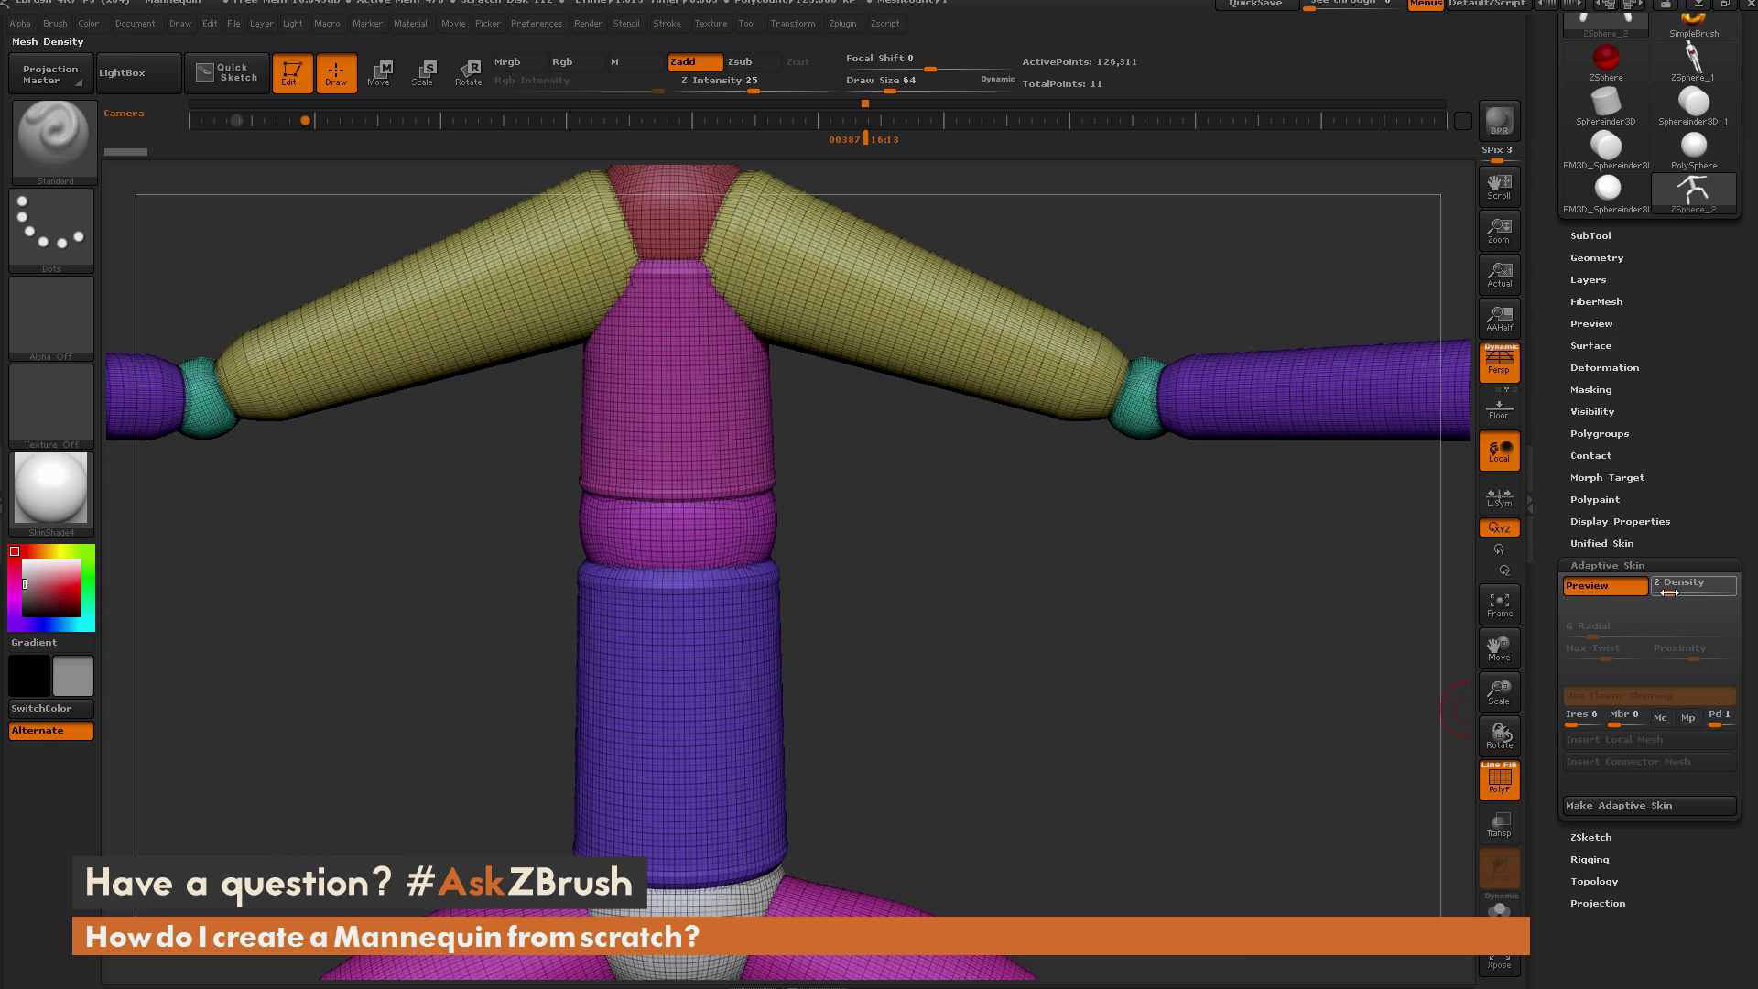
Set the adaptive skin density to 1 and check the mesh across the whole figure.
{"action": "left_click_drag", "start_coordinate": [1664, 593], "coordinate": [1652, 593]}
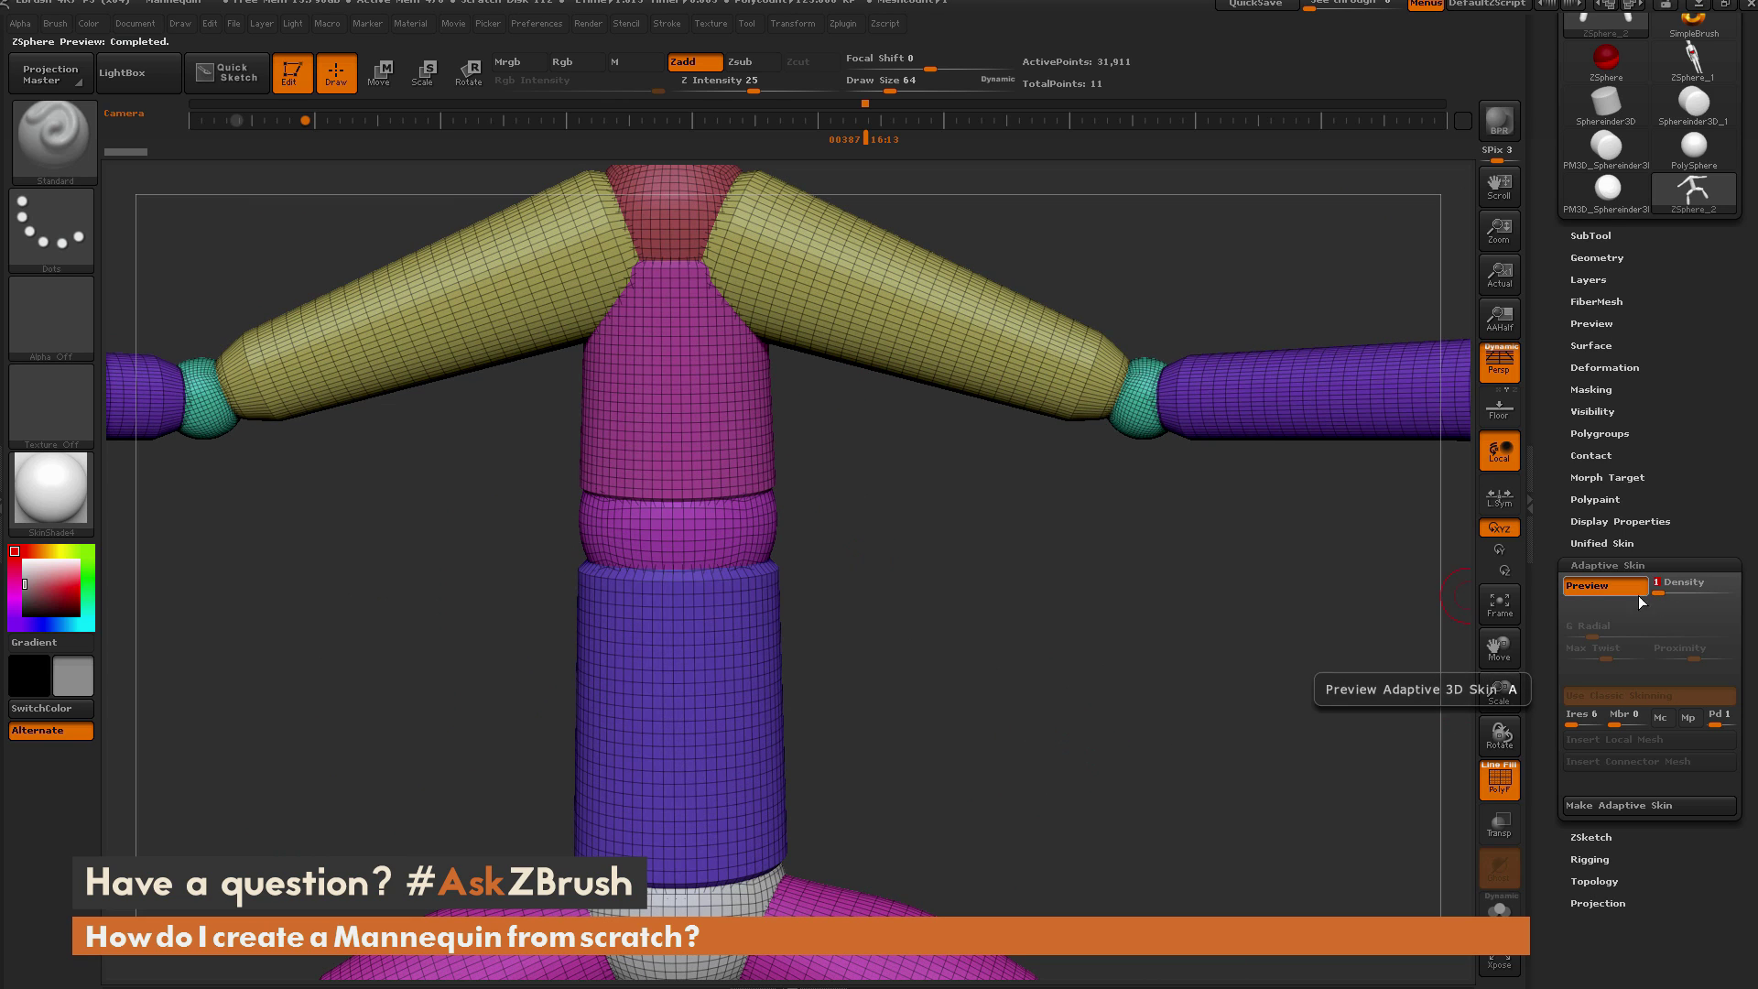
{"action": "mouse_move", "coordinate": [1079, 598]}
{"action": "left_mouse_down", "text": "alt"}
{"action": "mouse_move", "coordinate": [965, 815]}
{"action": "mouse_move", "coordinate": [961, 549]}
{"action": "left_mouse_up", "text": "alt"}
{"action": "left_click_drag", "start_coordinate": [995, 806], "coordinate": [1046, 533], "text": "alt"}
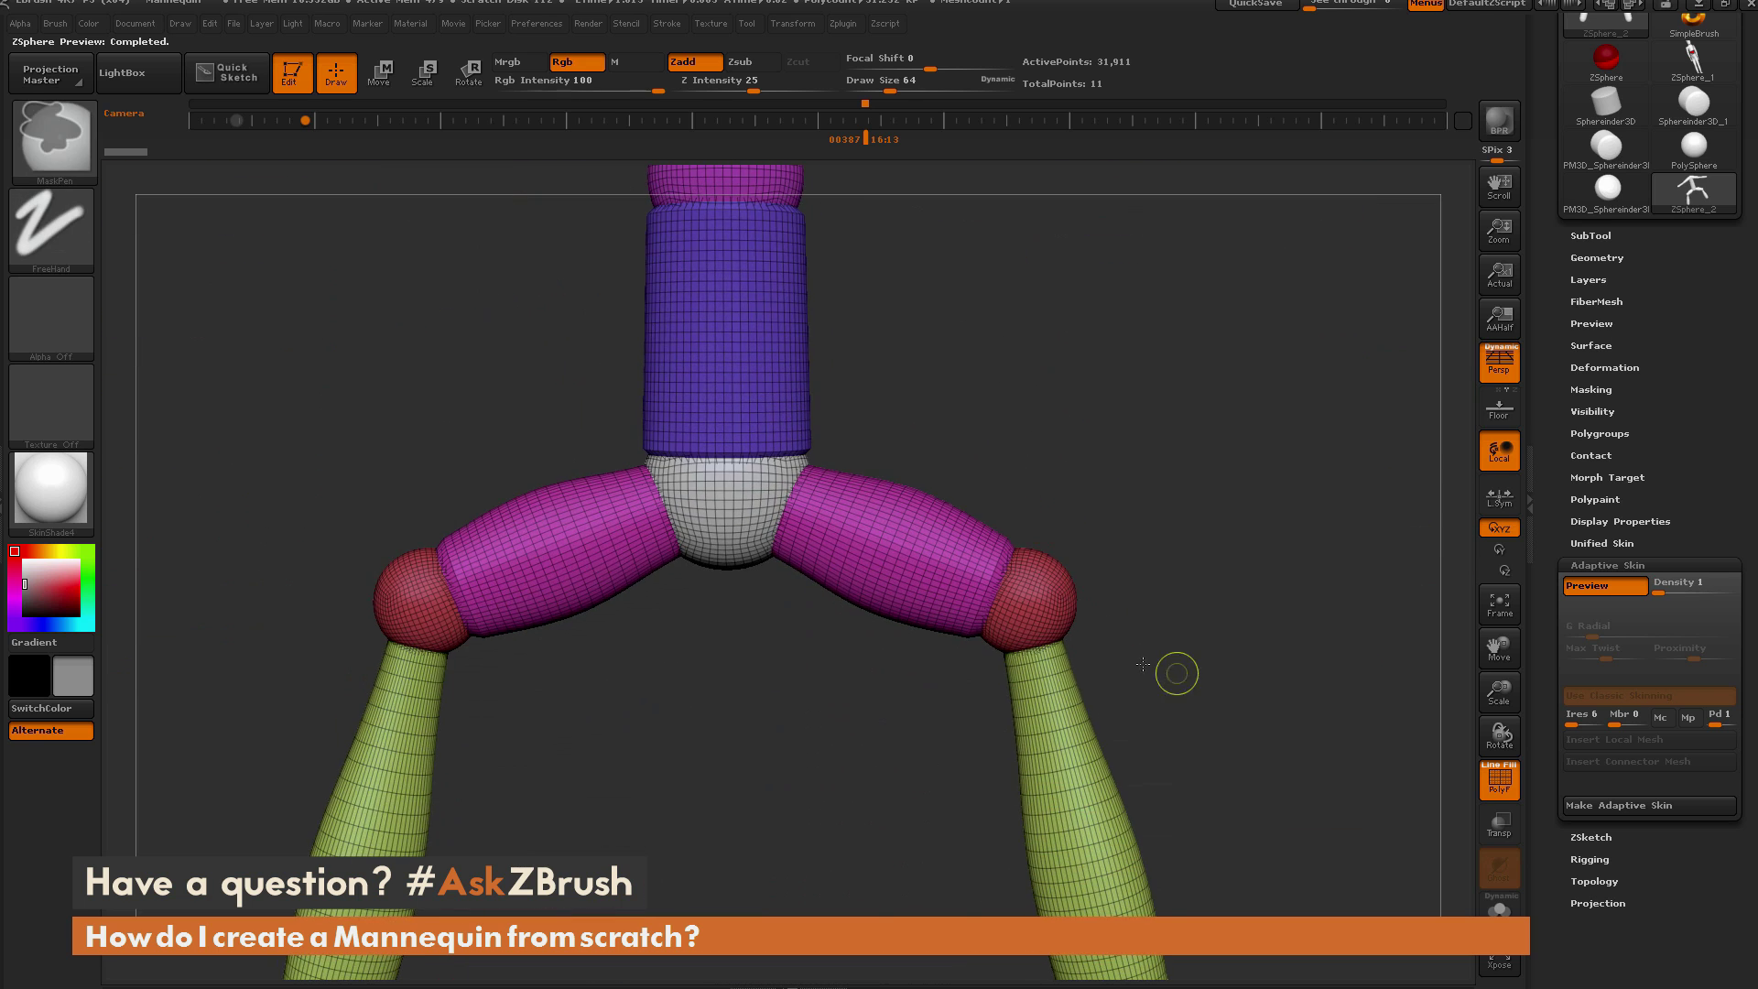
{"action": "left_click_drag", "start_coordinate": [1165, 671], "coordinate": [1089, 642], "text": "alt"}
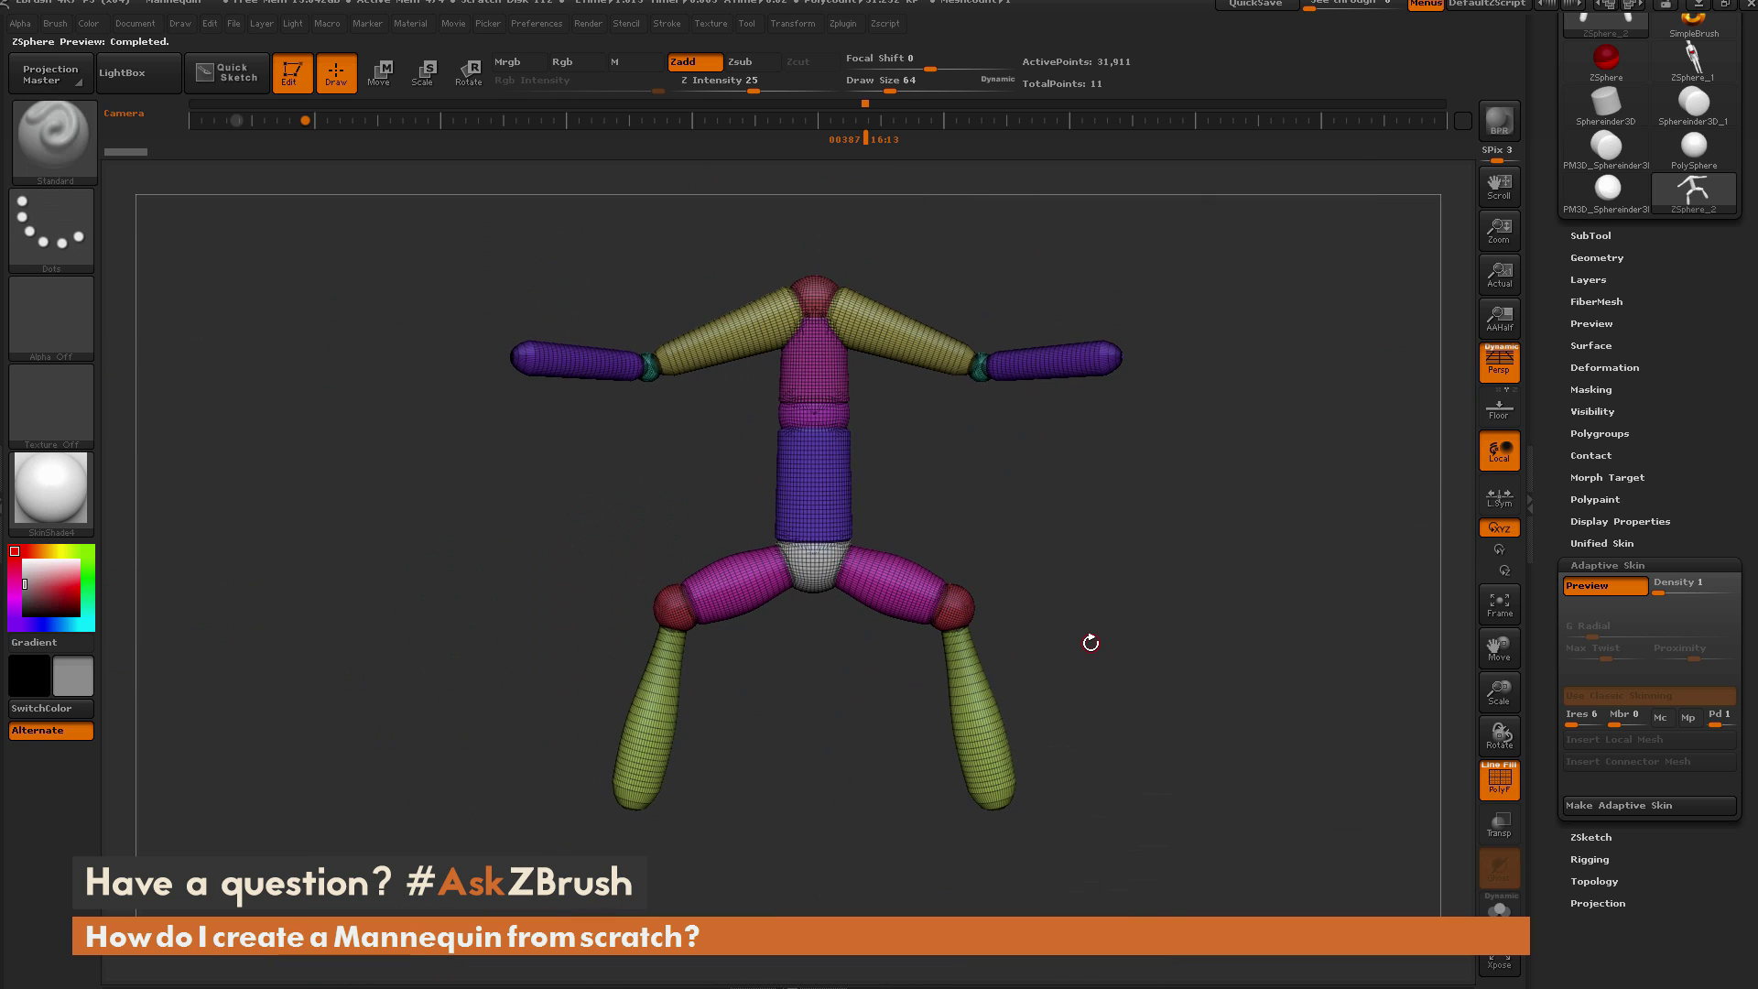
Make an adaptive skin from the ZSphere mannequin and switch to the resulting Skin_ZSphere_2 tool.
{"action": "left_click", "coordinate": [1652, 806]}
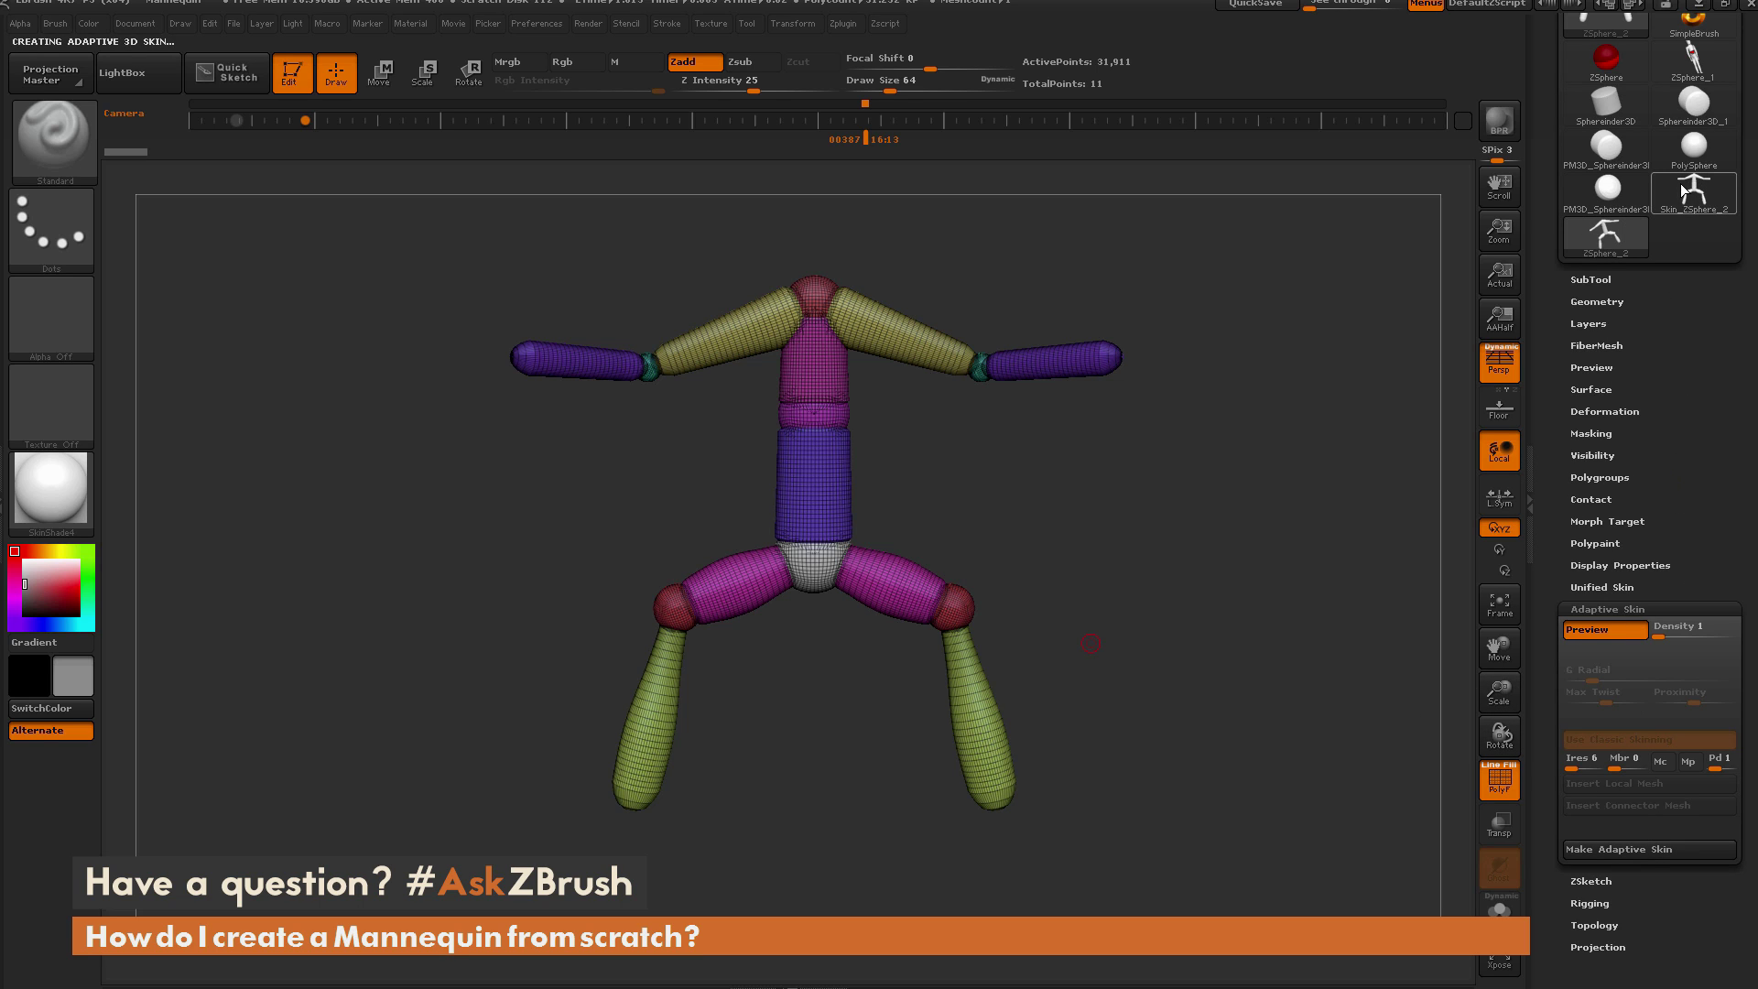
{"action": "left_click_drag", "start_coordinate": [1682, 275], "coordinate": [1699, 453]}
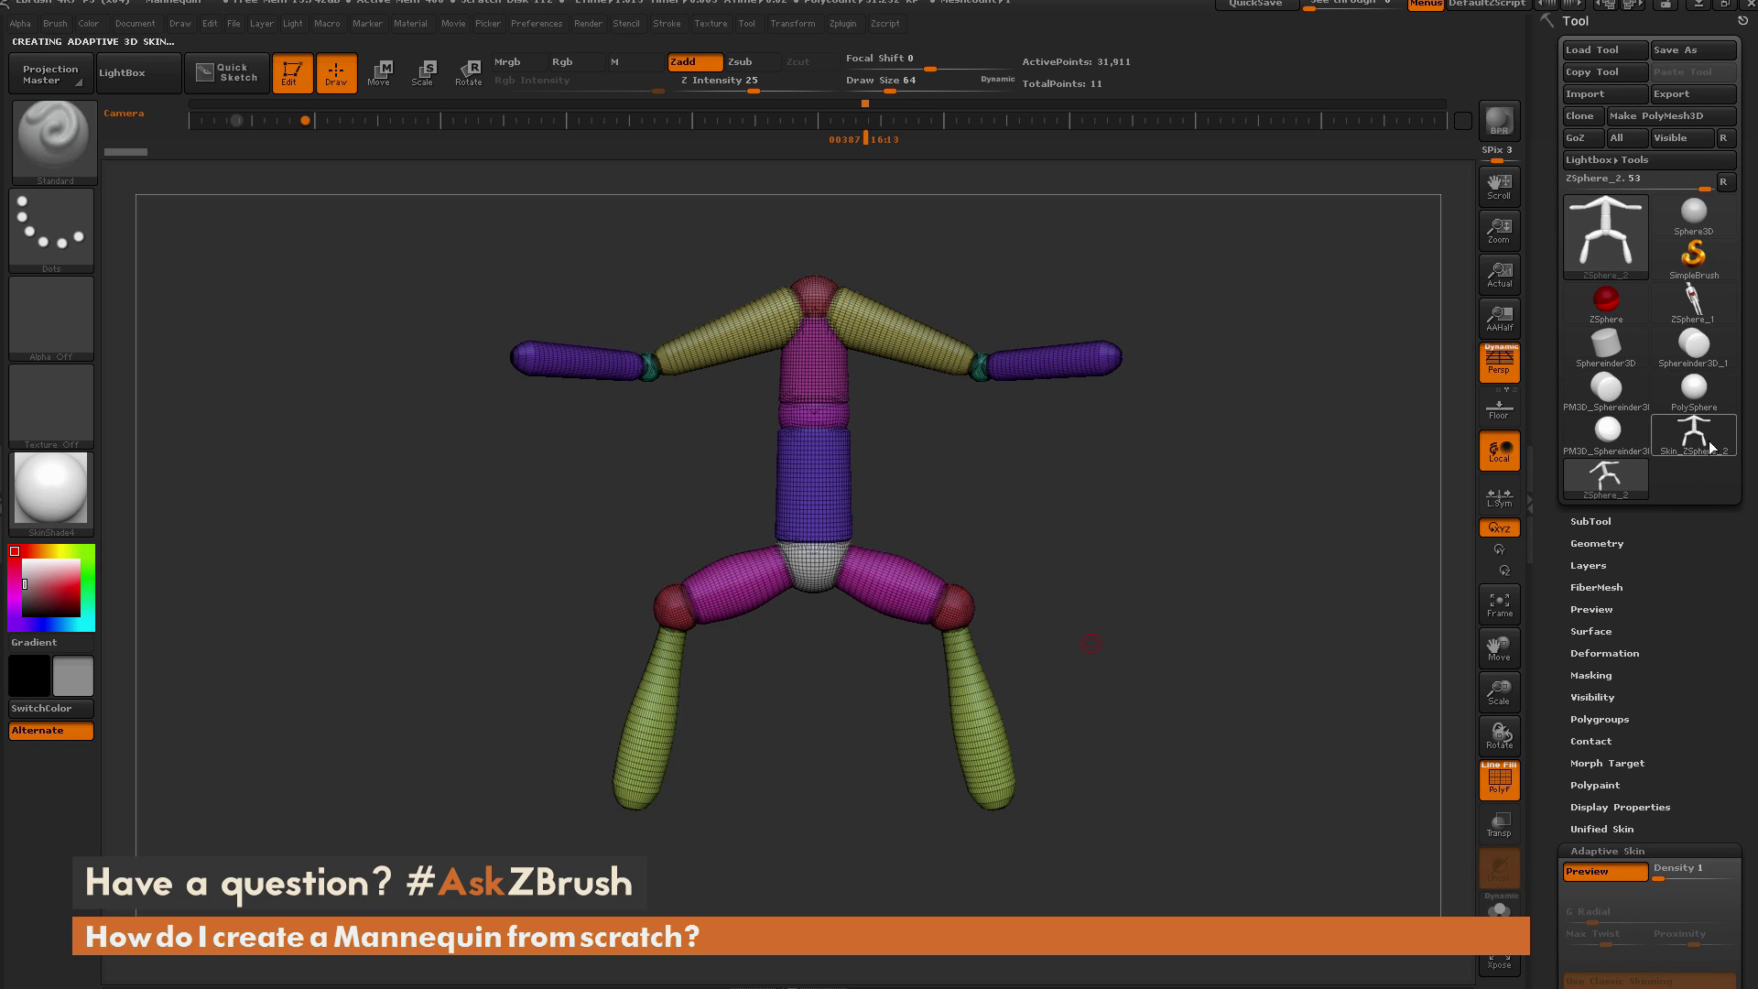
{"action": "left_click", "coordinate": [1698, 438]}
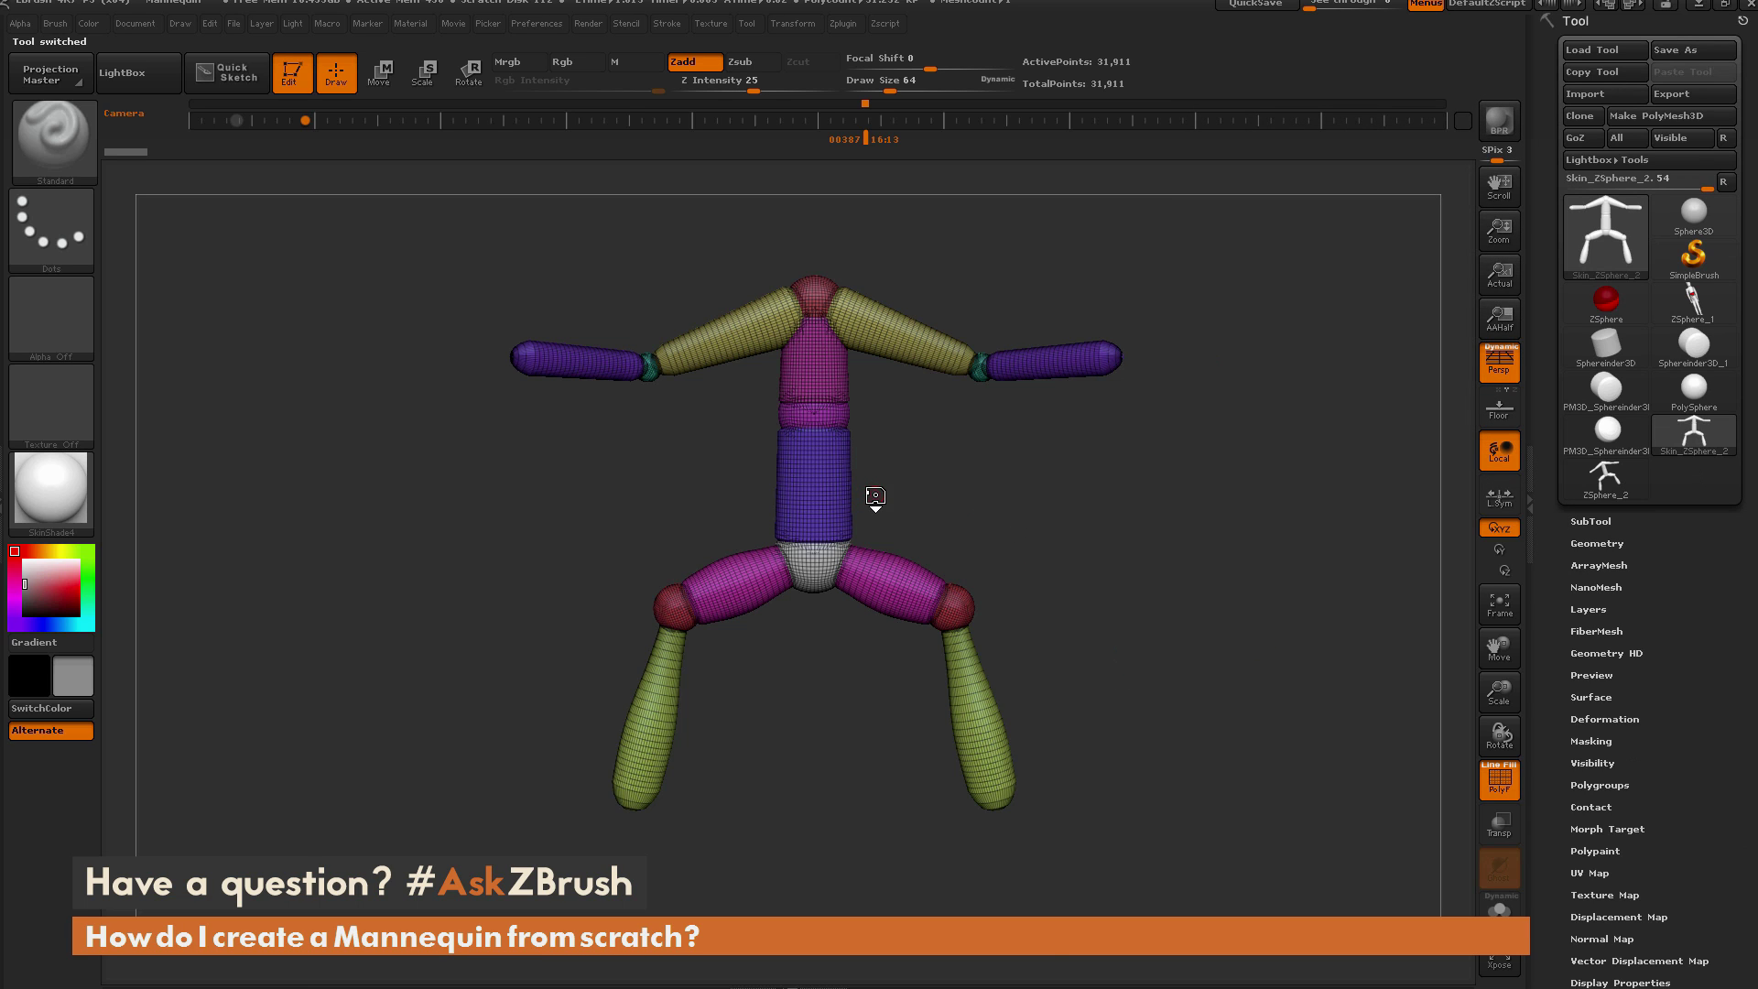
Sculpt clay onto the shoulders and upper arms with the ClayBuildup brush at draw size 212.
{"action": "key", "text": "b"}
{"action": "key", "text": "c"}
{"action": "key", "text": "b"}
{"action": "key", "text": "s"}
{"action": "left_click_drag", "start_coordinate": [983, 524], "coordinate": [1014, 525]}
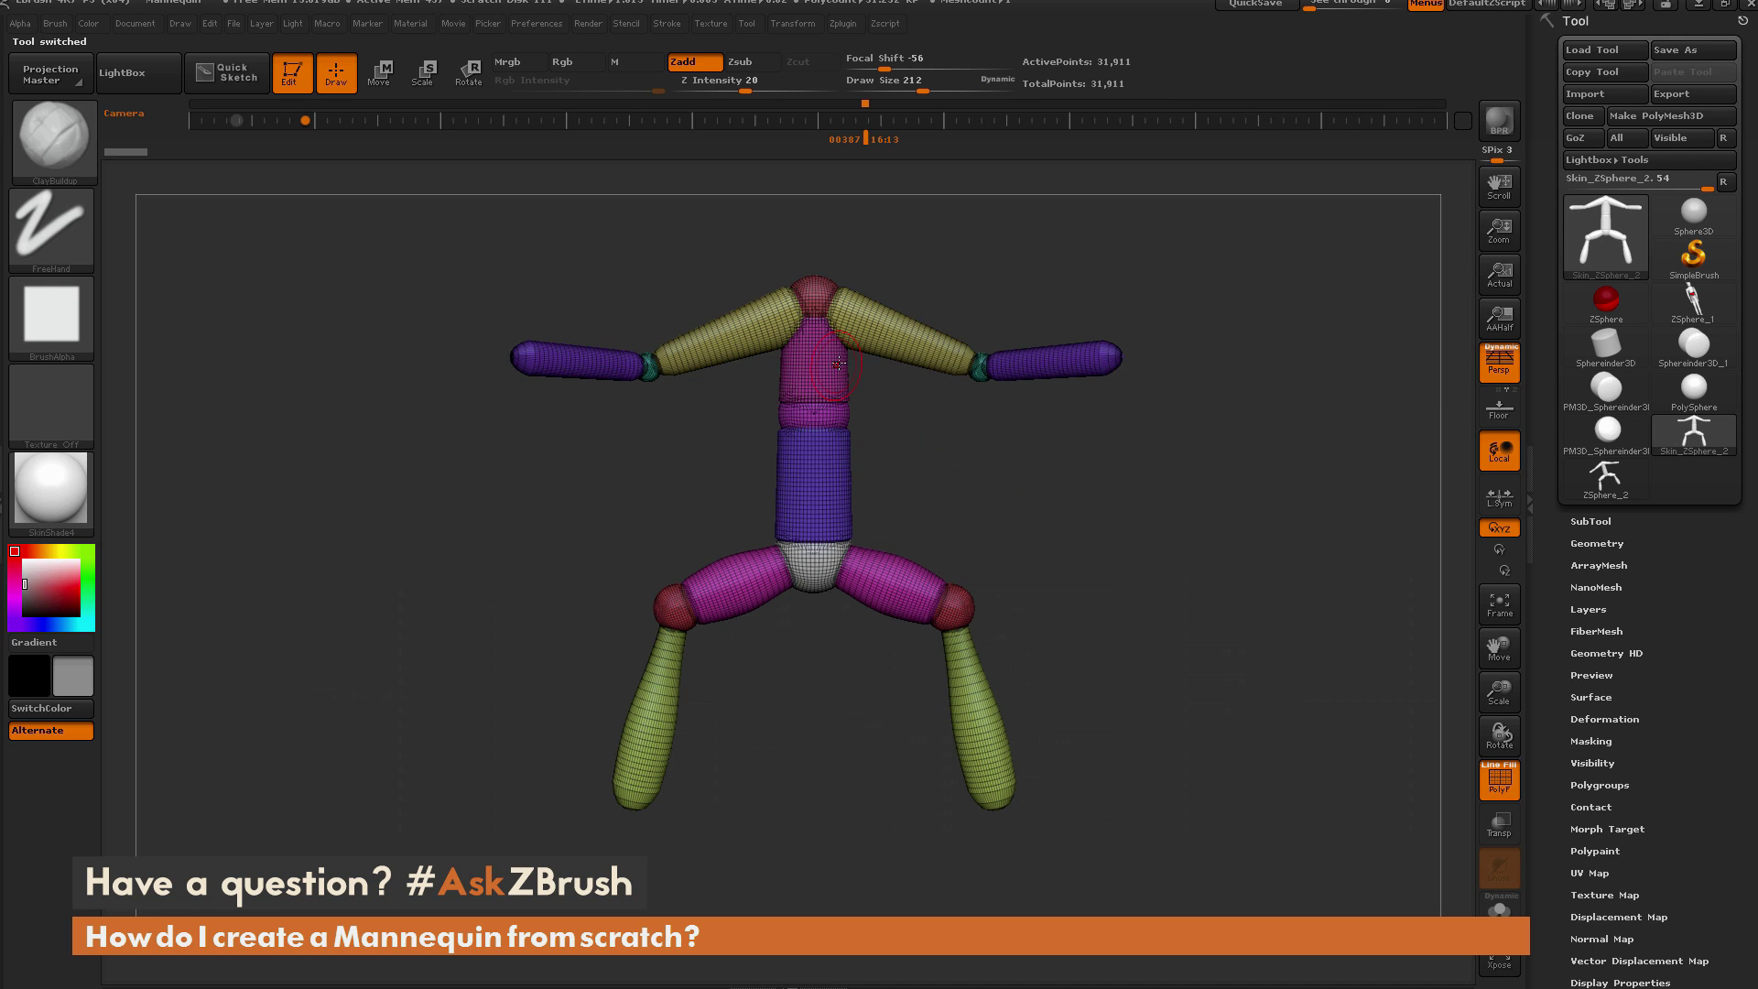
{"action": "left_click_drag", "start_coordinate": [857, 314], "coordinate": [904, 339]}
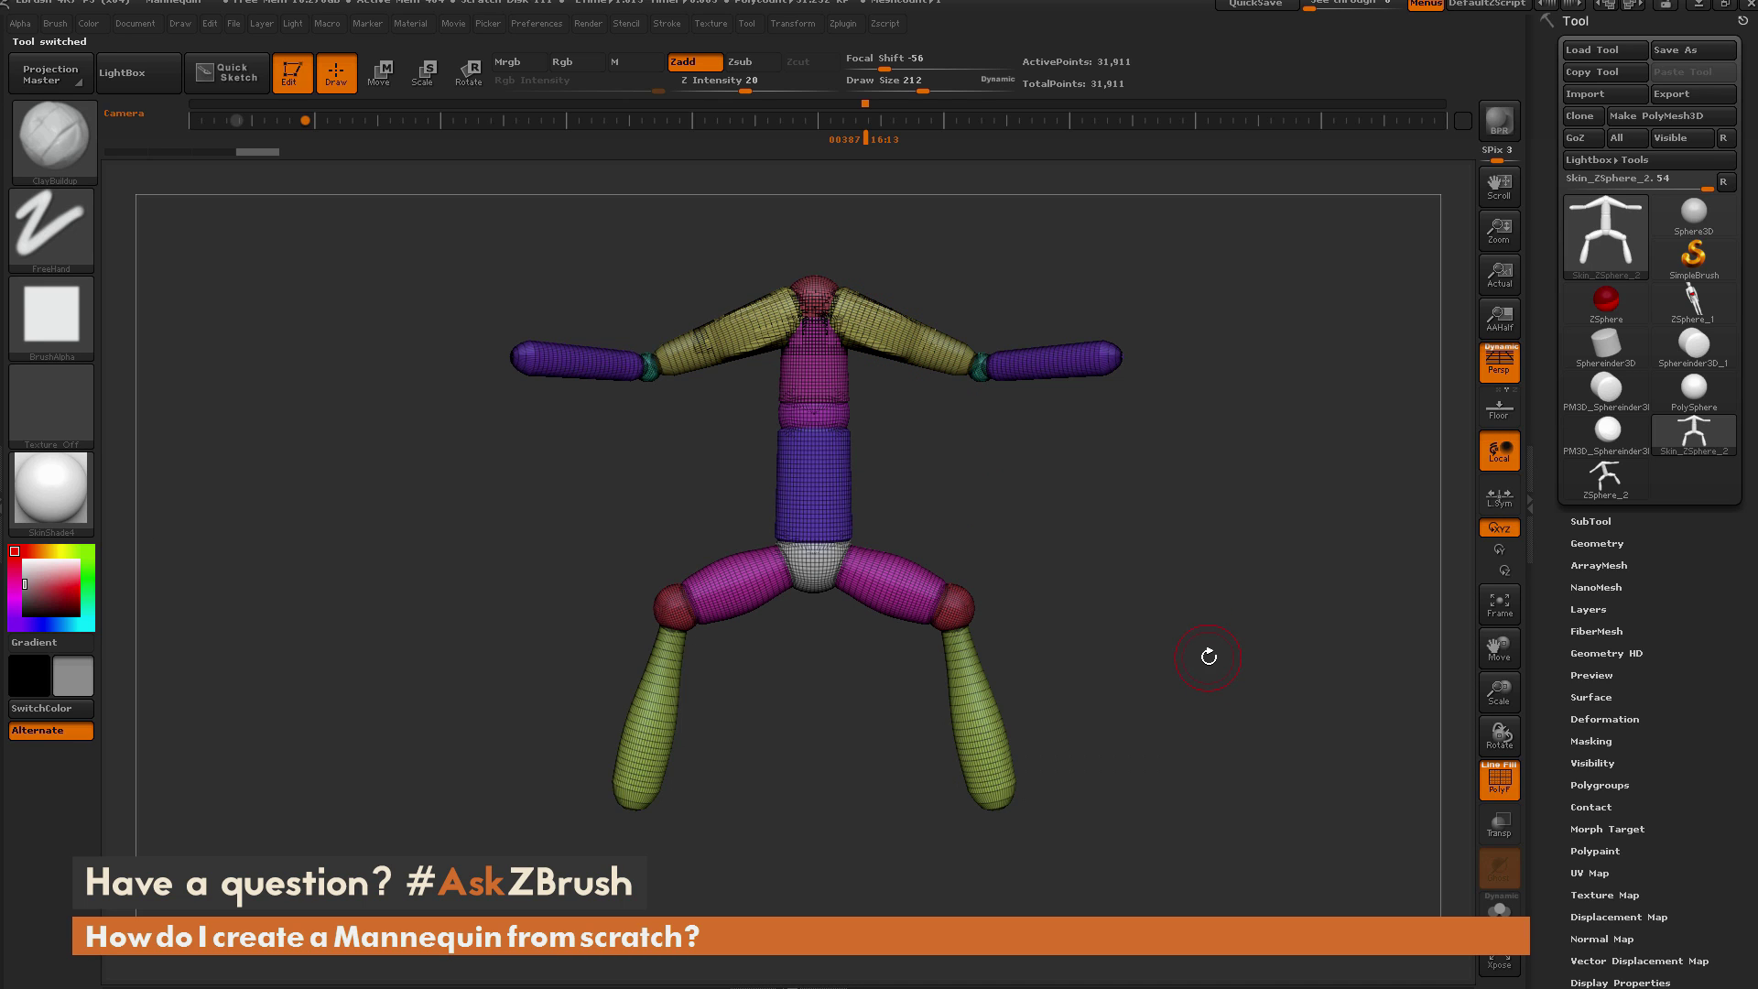
Convert the skinned mannequin to a DynaMesh at resolution 128.
{"action": "key", "text": "shift"}
{"action": "left_click", "coordinate": [1609, 544]}
{"action": "left_click", "coordinate": [1604, 756]}
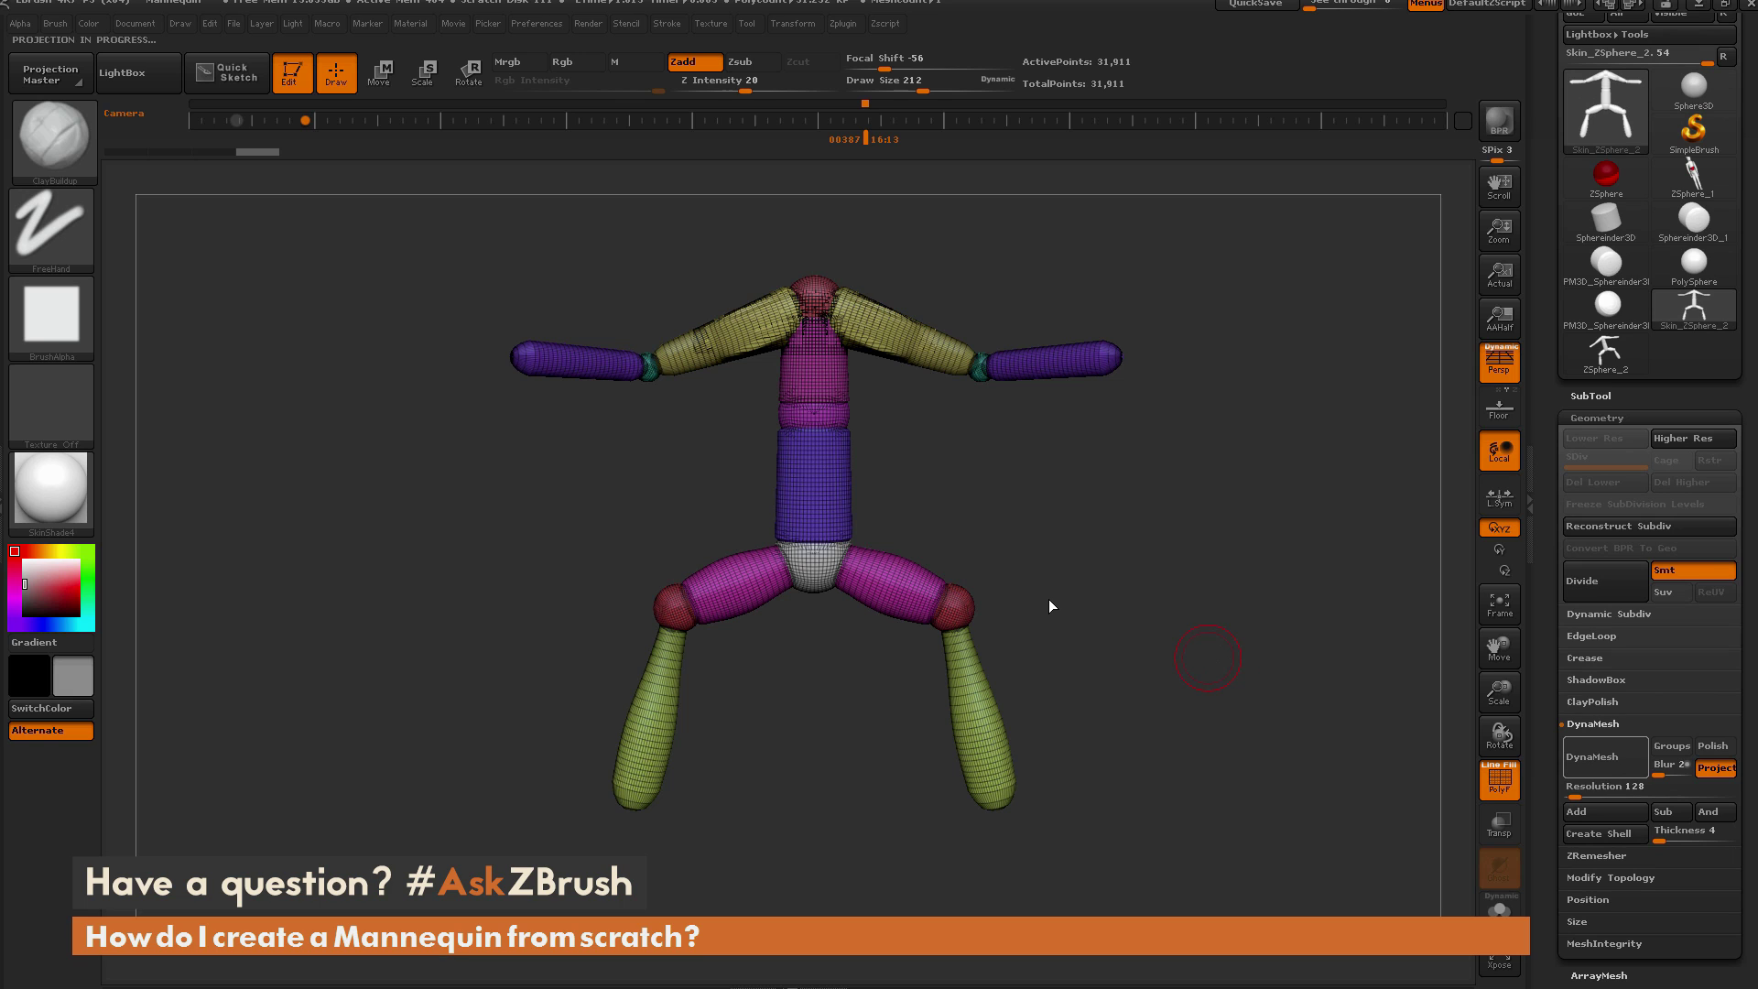
Smooth the sculpted shoulder and chest area and remesh the DynaMesh, finishing with the polyframe hidden.
{"action": "key", "text": "shift"}
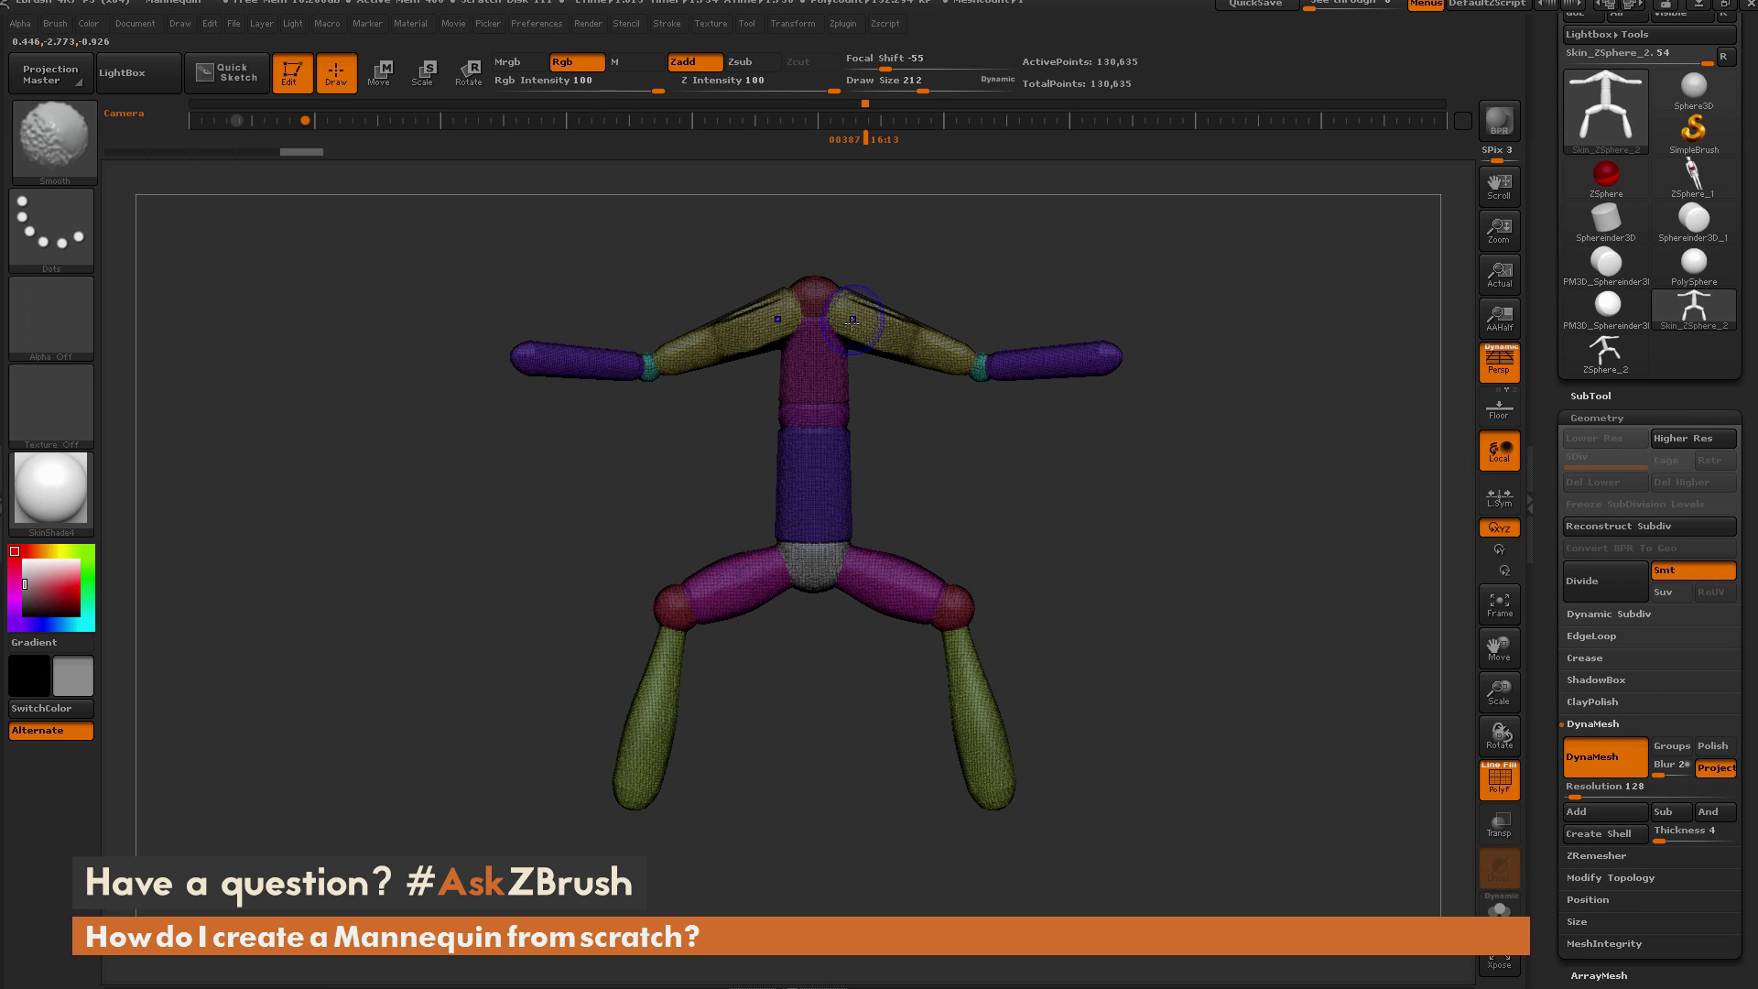
{"action": "mouse_move", "coordinate": [855, 331]}
{"action": "left_mouse_down", "text": "shift"}
{"action": "mouse_move", "coordinate": [848, 302]}
{"action": "mouse_move", "coordinate": [893, 335]}
{"action": "mouse_move", "coordinate": [837, 321]}
{"action": "mouse_move", "coordinate": [827, 375]}
{"action": "mouse_move", "coordinate": [815, 366]}
{"action": "left_mouse_up", "text": "shift"}
{"action": "left_click_drag", "start_coordinate": [966, 434], "coordinate": [1137, 622], "text": "ctrl"}
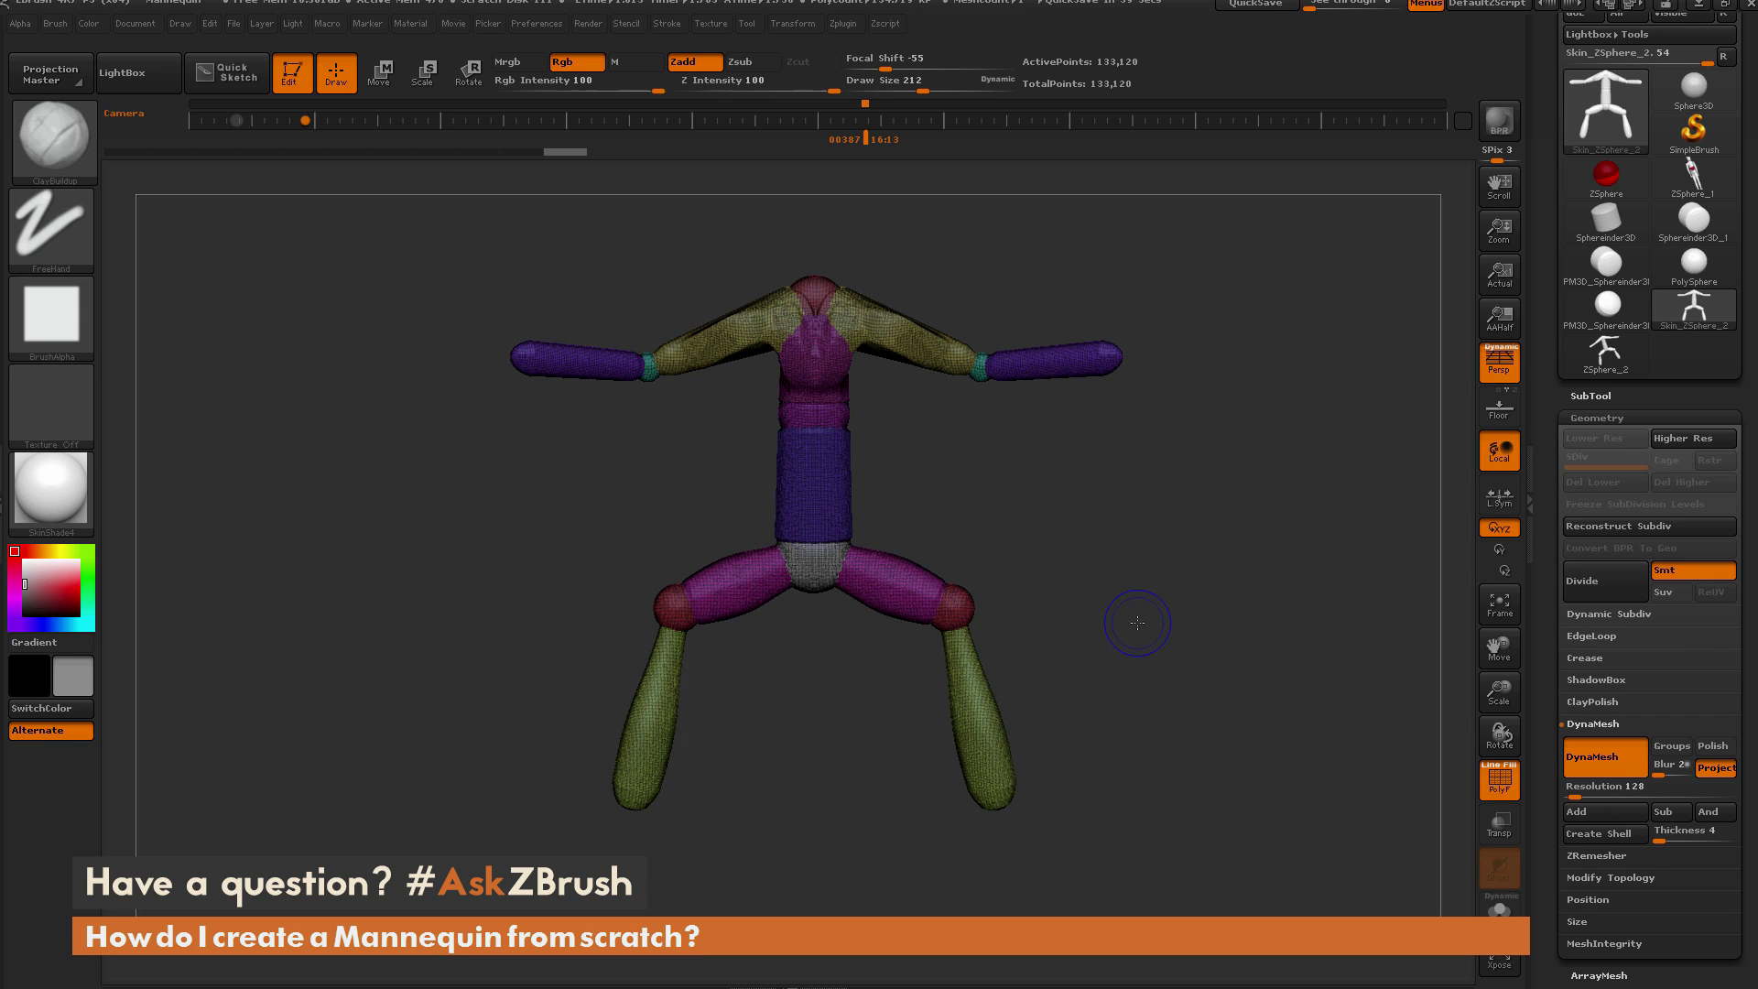
{"action": "key", "text": "shift+f"}
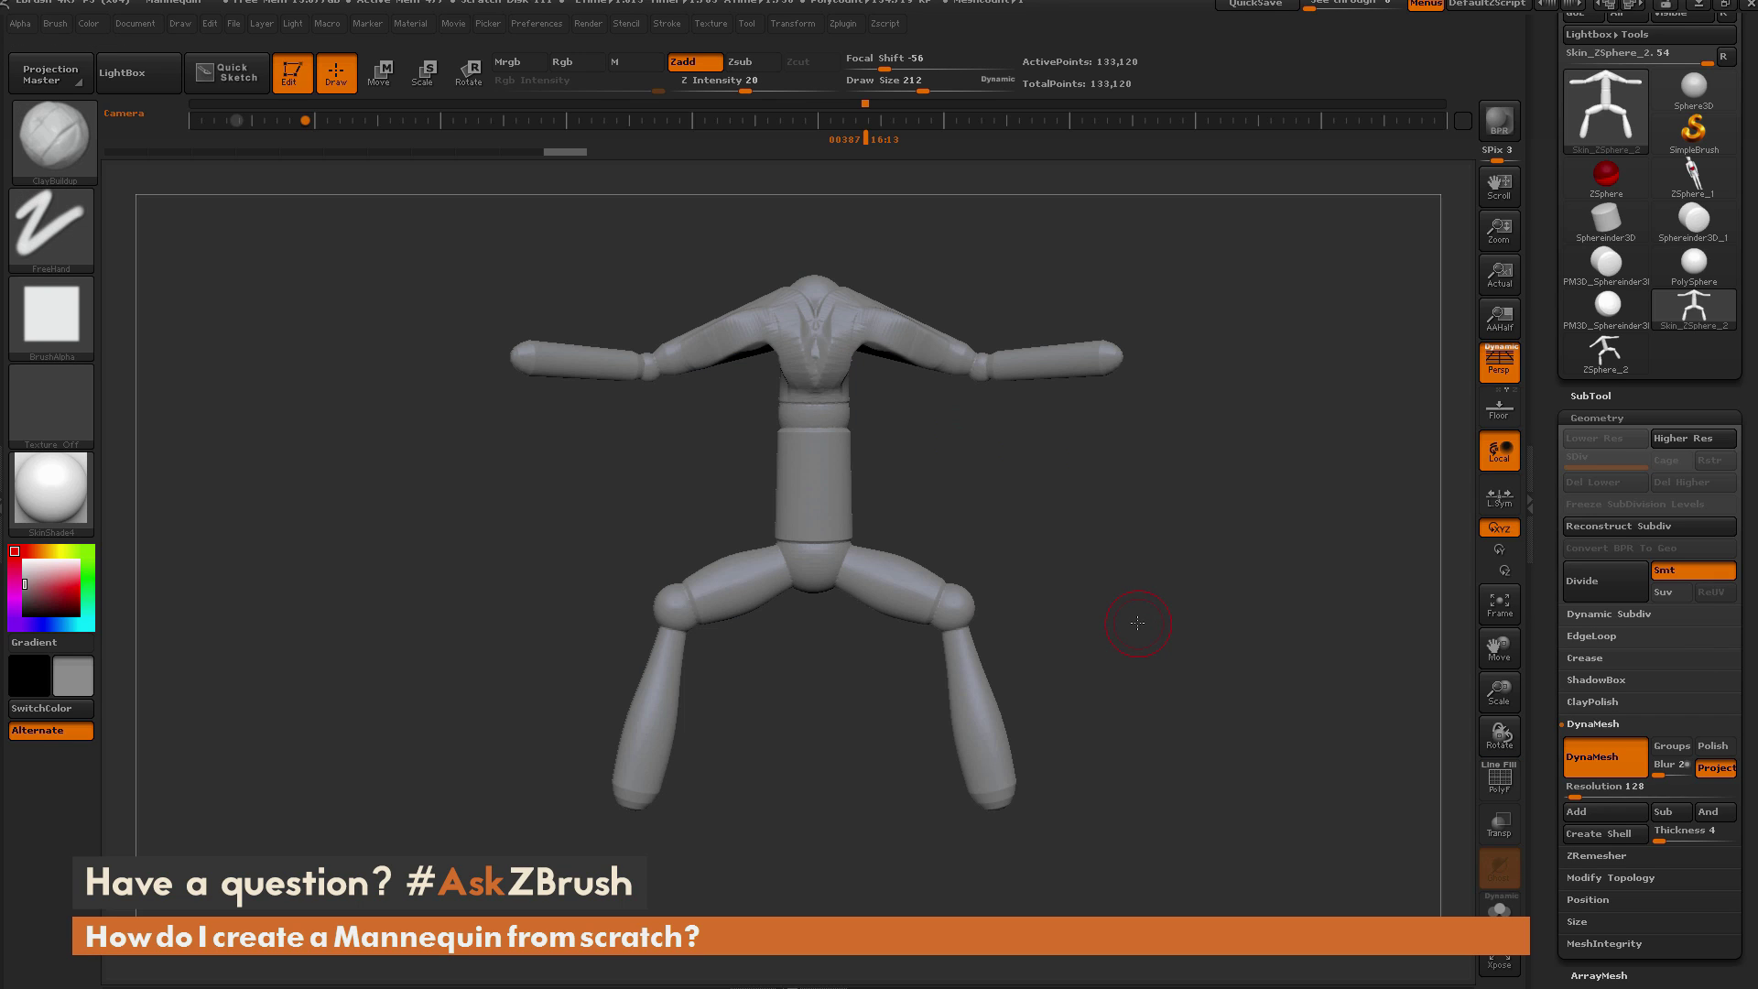